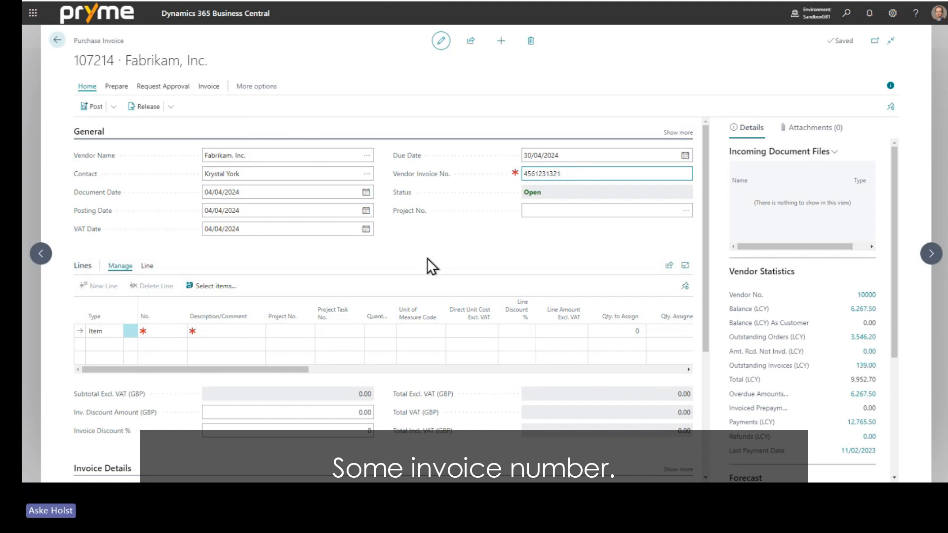
Set the type of the first purchase invoice line to G/L Account.
left_click(115, 333)
left_click(116, 332)
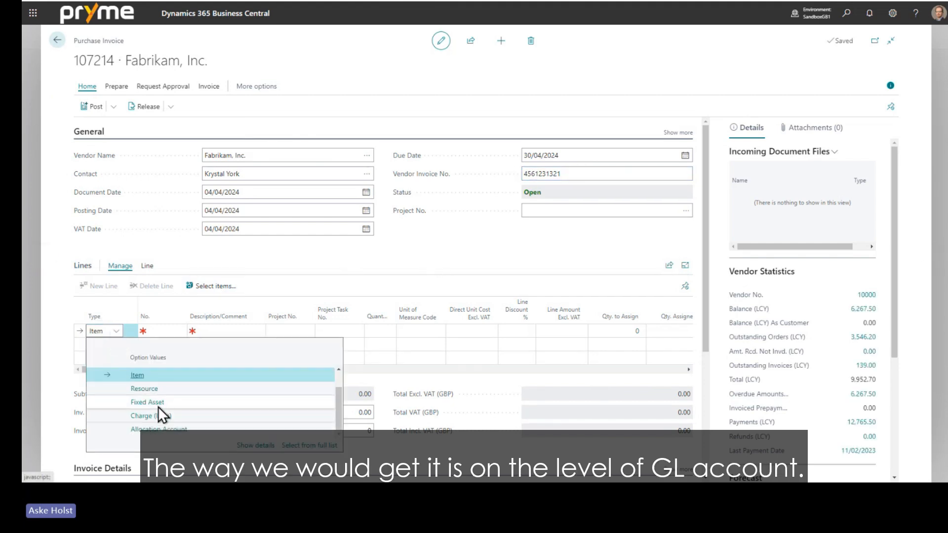
scroll(158, 407, "down", 2)
left_click(152, 384)
Assign G/L account 31500 to the invoice line.
left_click(155, 333)
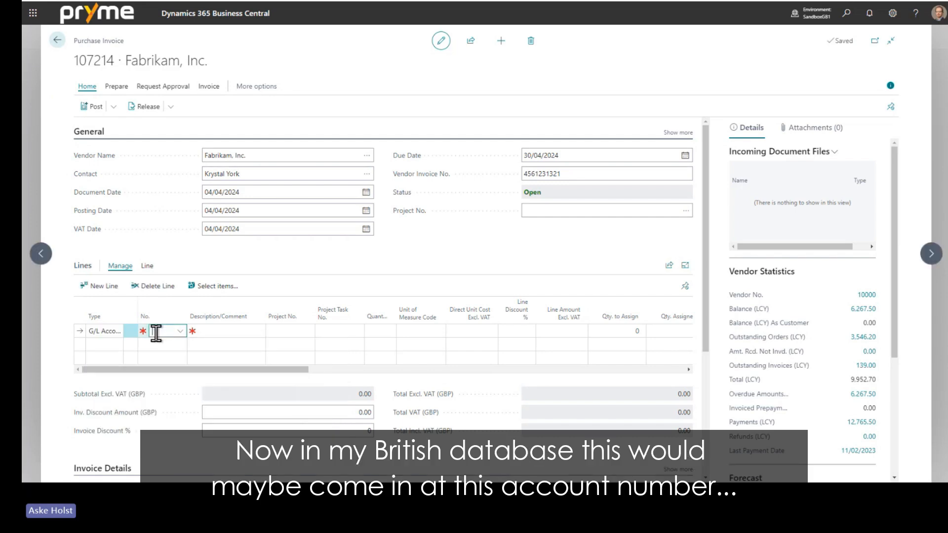
type("5")
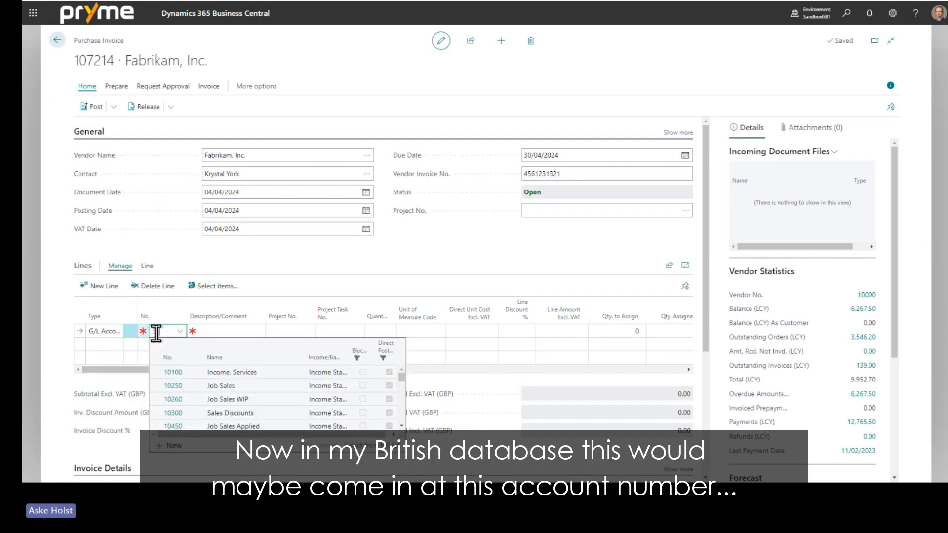
type("000")
key("Tab")
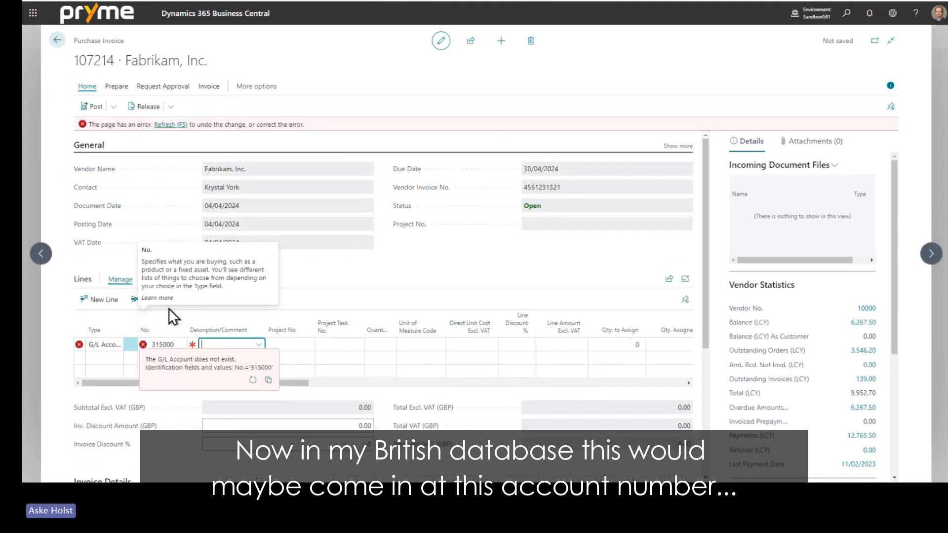
left_click(167, 343)
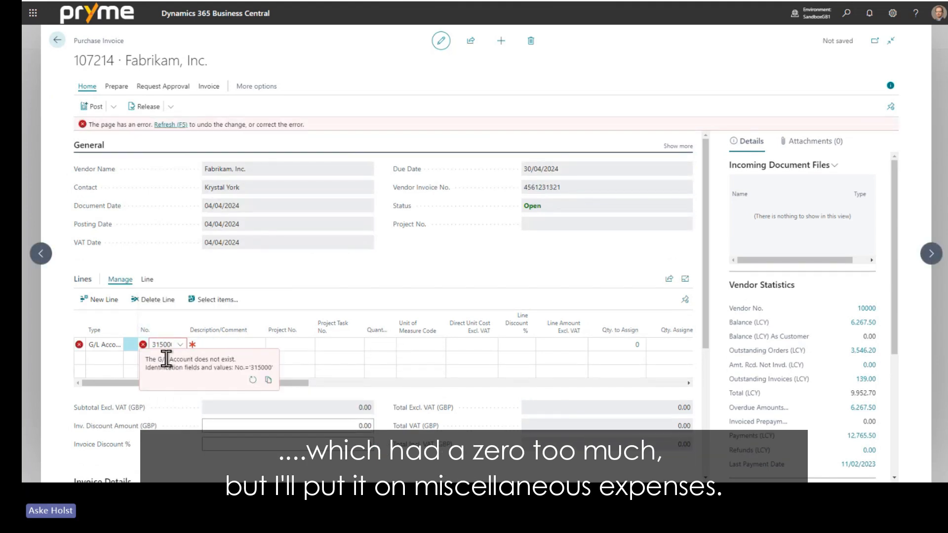
key("BackSpace")
key("Tab")
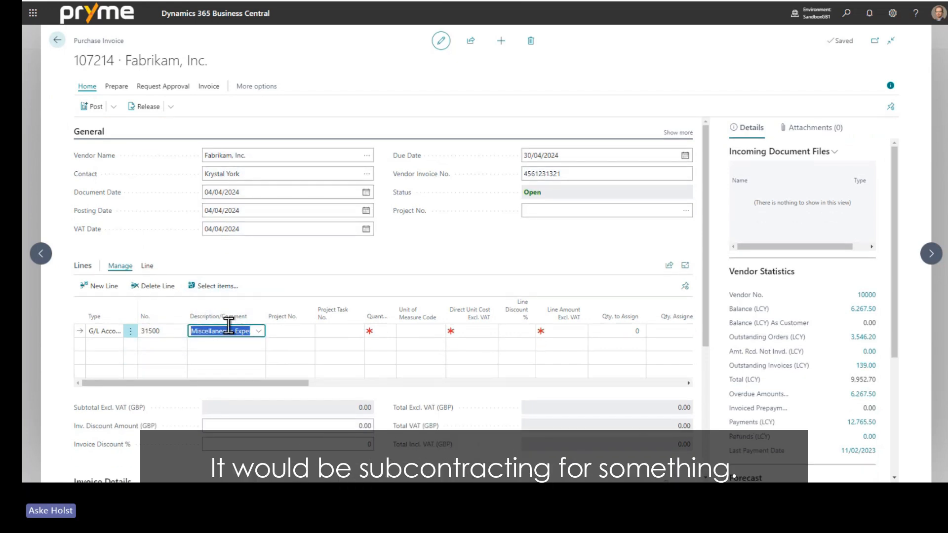
Replace the invoice line's description with "Subcont.".
type("Sub")
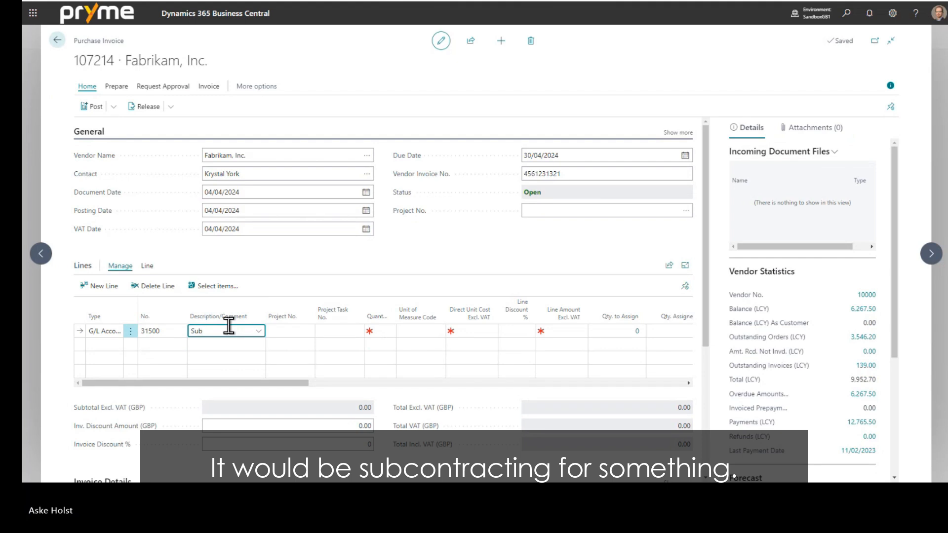
type("cont")
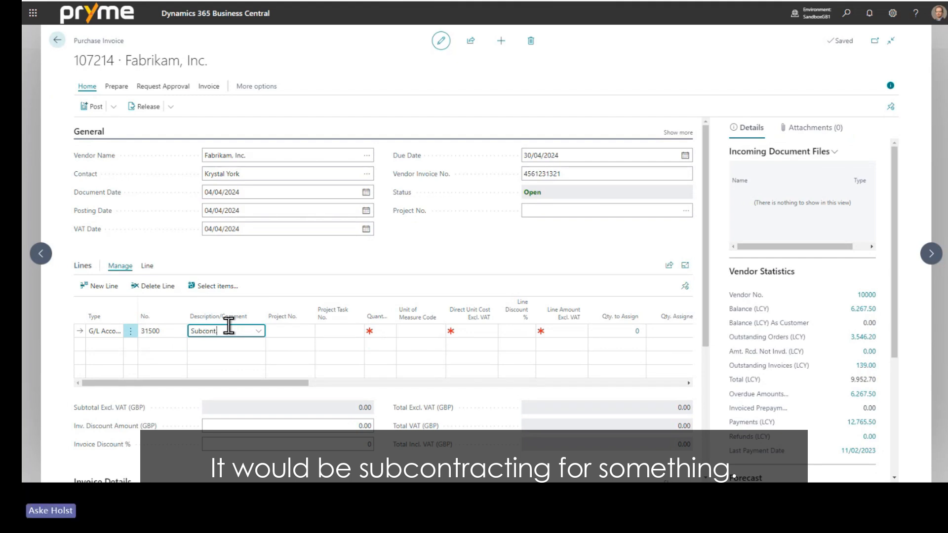
key("Tab")
Enter a quantity of 1 and a direct unit cost of 5,000 on the invoice line.
key("Tab")
key("Tab")
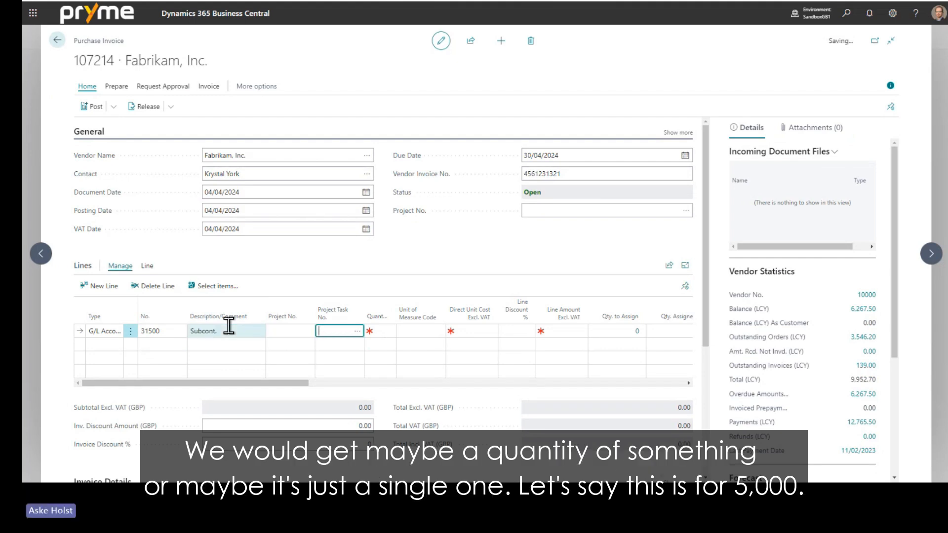
type("1")
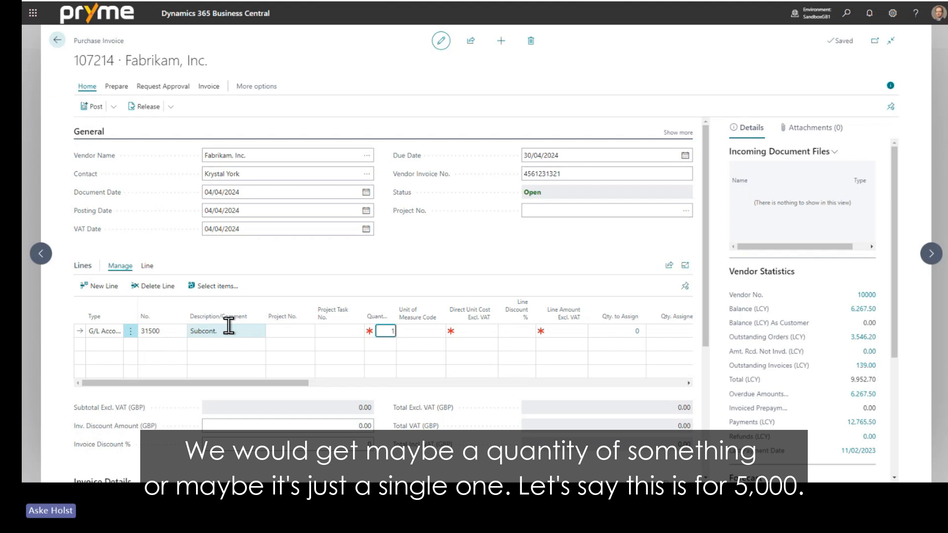
key("Tab")
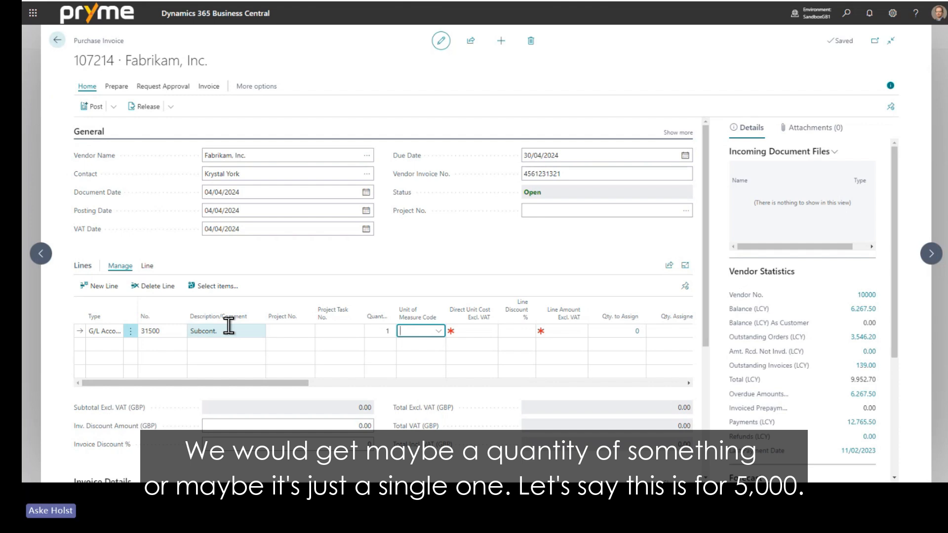
key("Tab")
type("5,000")
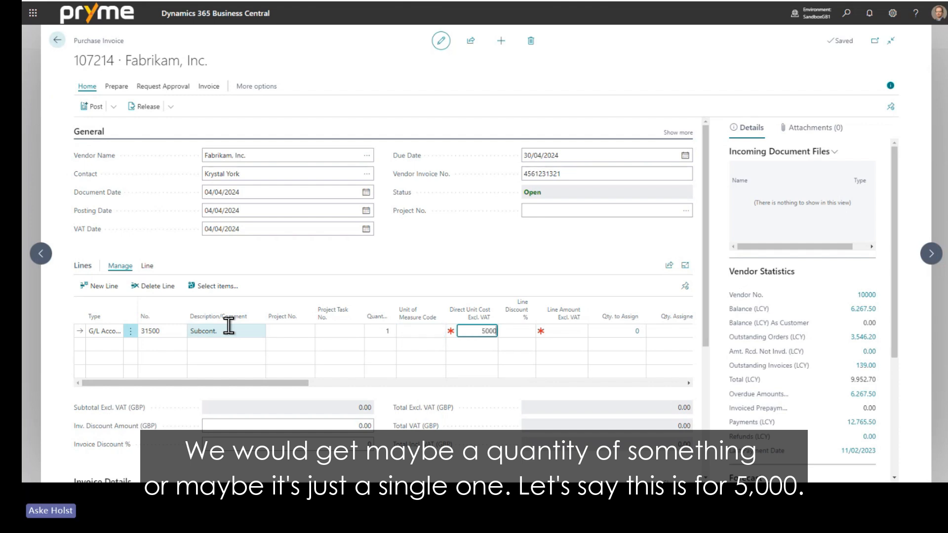
key("Tab")
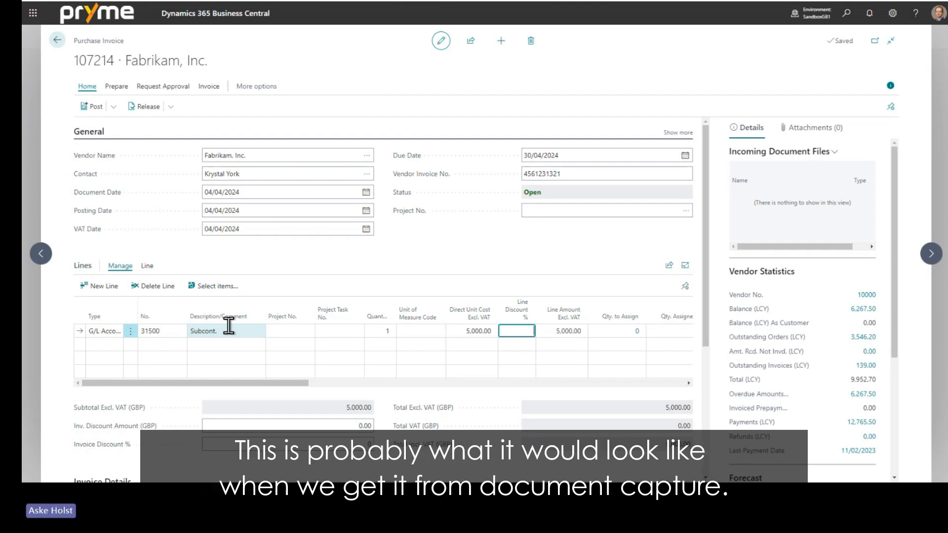
left_click(282, 252)
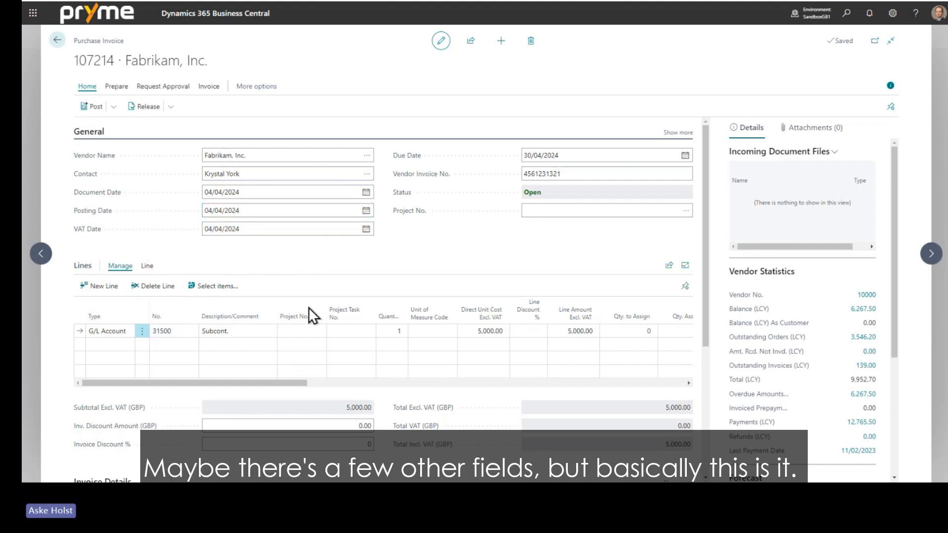
Assign the Trey Research installation project PROJ0009 to the invoice line.
left_click(300, 329)
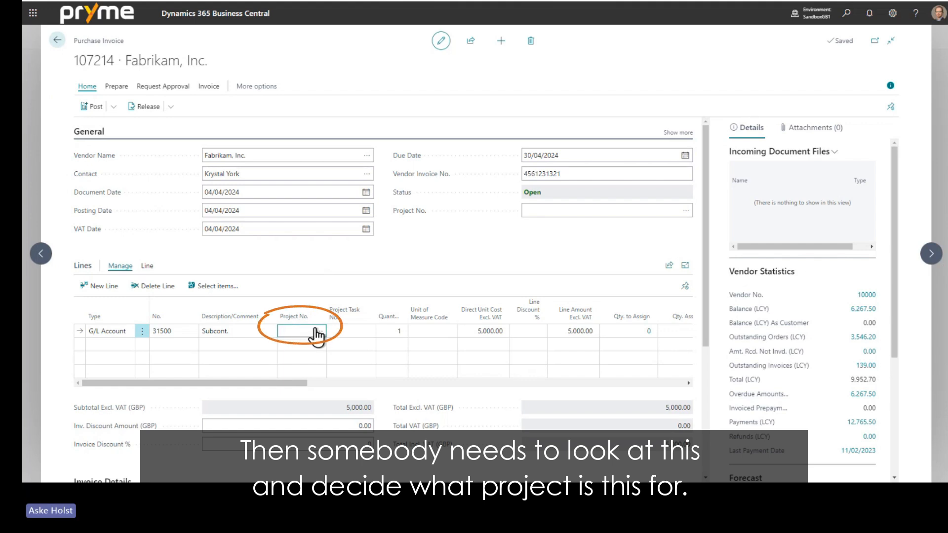
left_click(319, 331)
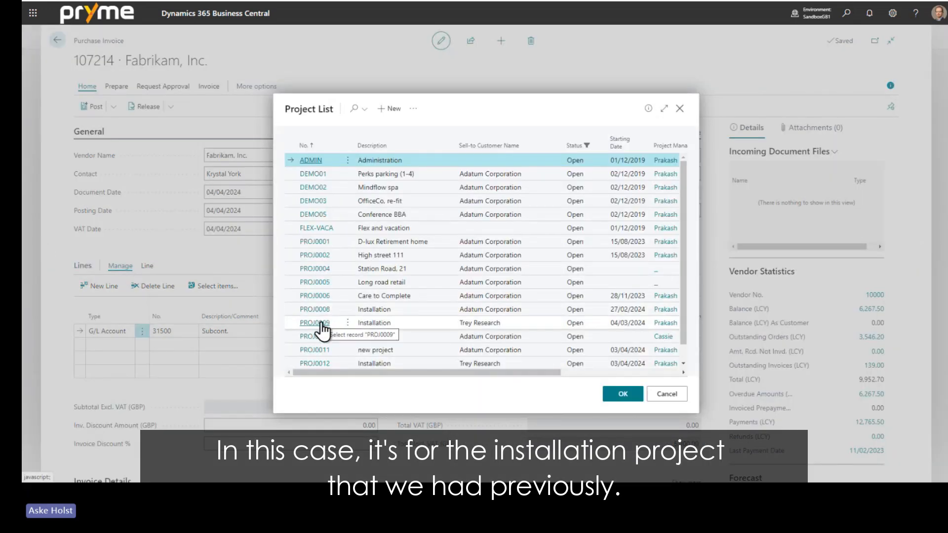
double_click(320, 326)
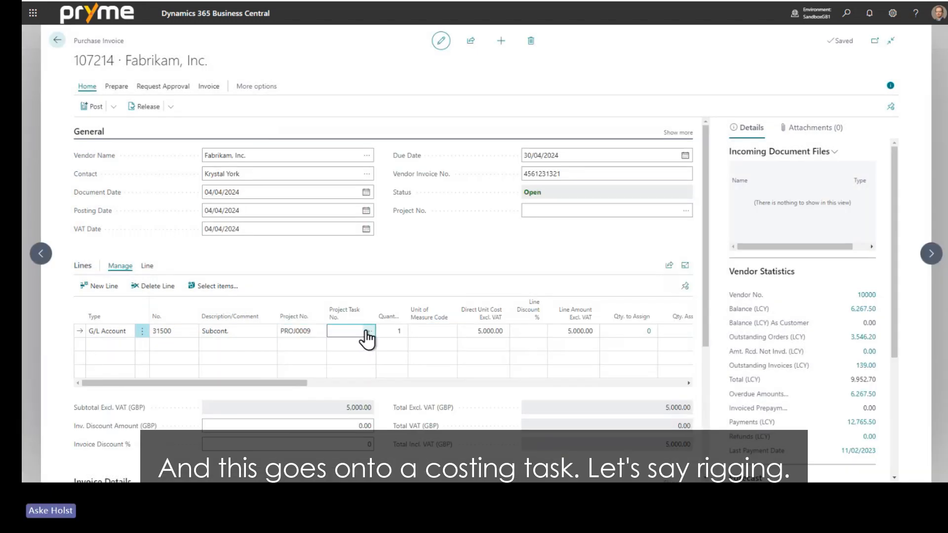
Assign project task 1120, Rigging, to the invoice line.
left_click(367, 331)
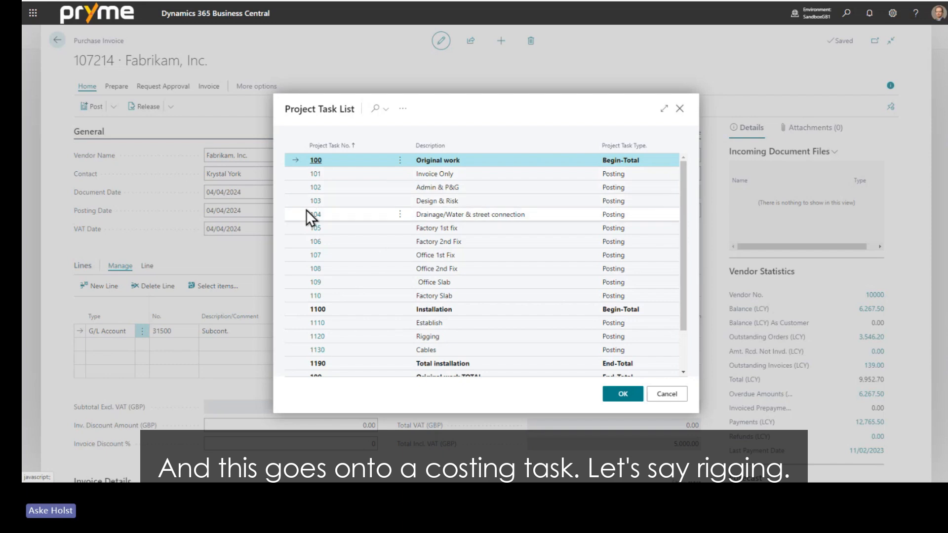
left_click(314, 339)
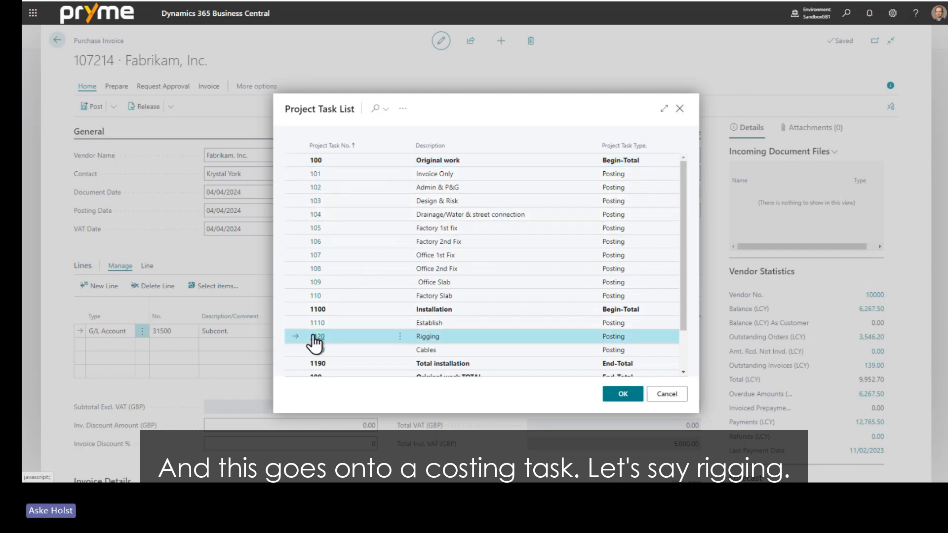
left_click(315, 339)
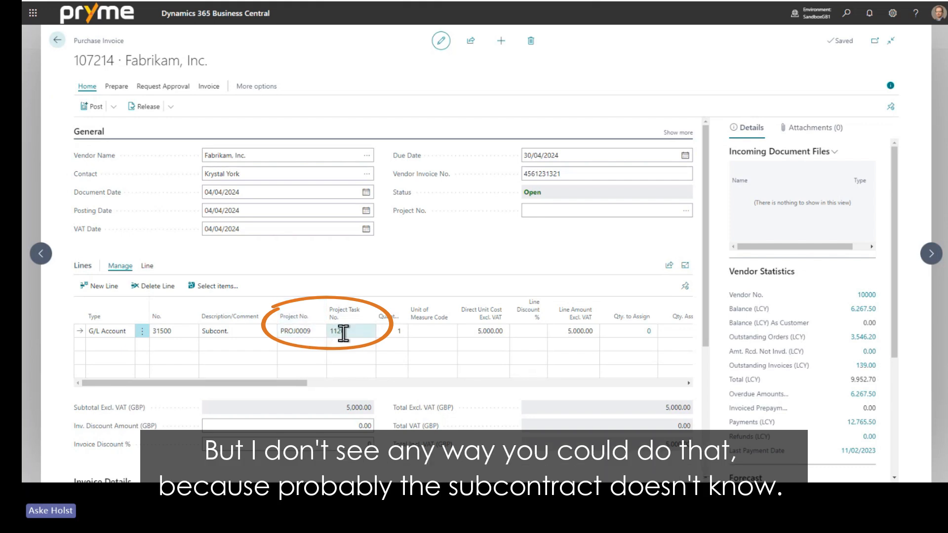
left_click(292, 328)
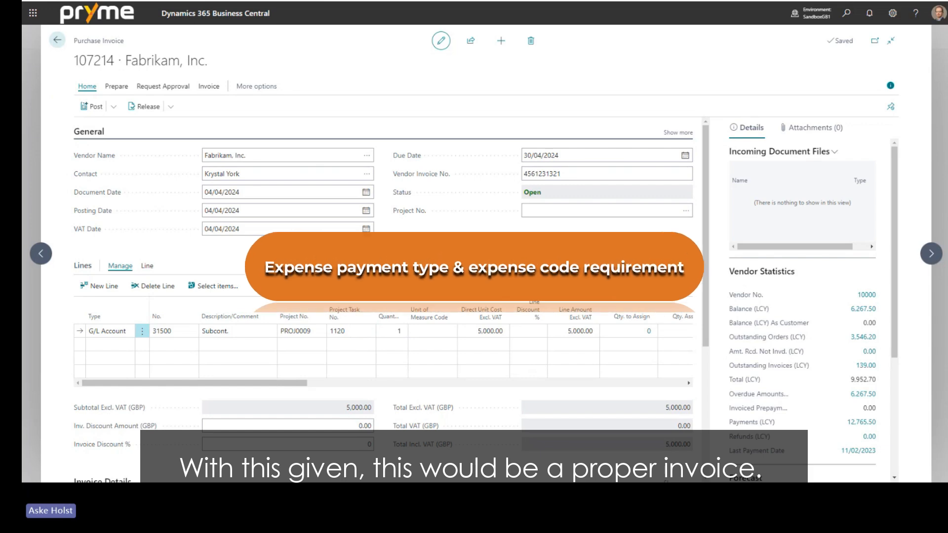
Examine the available options for the invoice line's expense payment type and expense code, leaving both fields blank.
left_click_drag(249, 383, 443, 383)
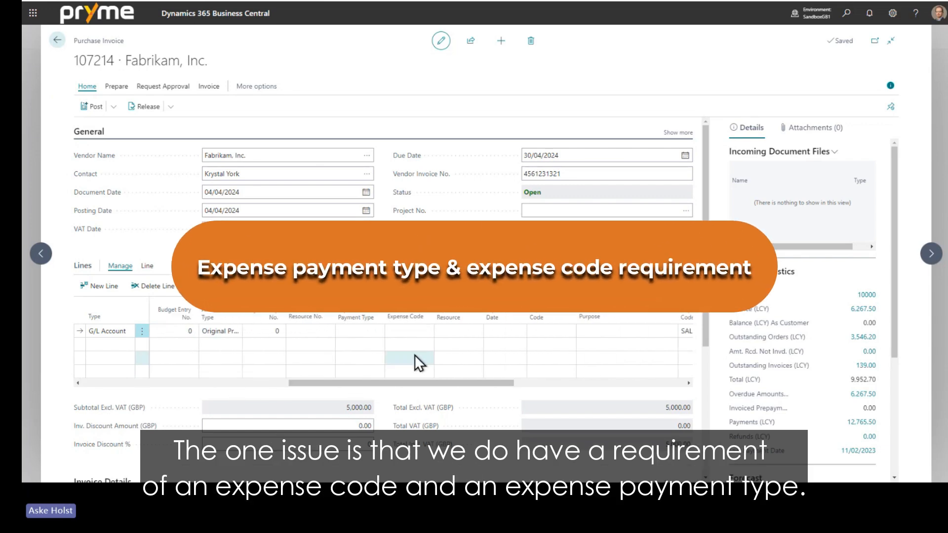
left_click(395, 331)
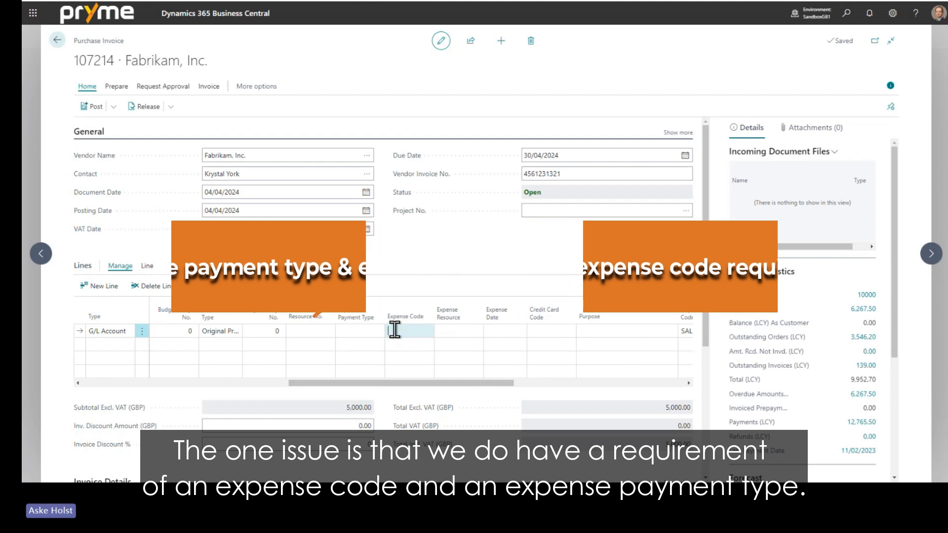
left_click(353, 330)
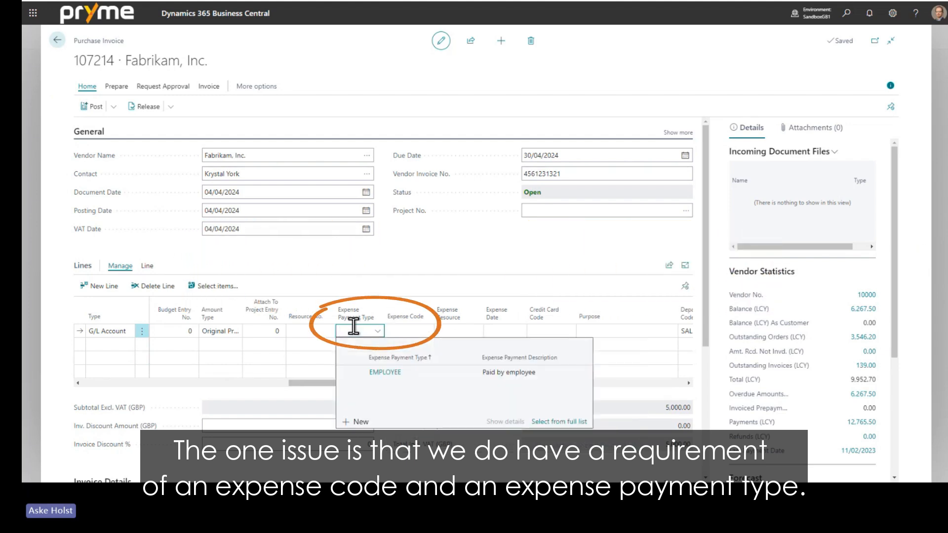
left_click(360, 269)
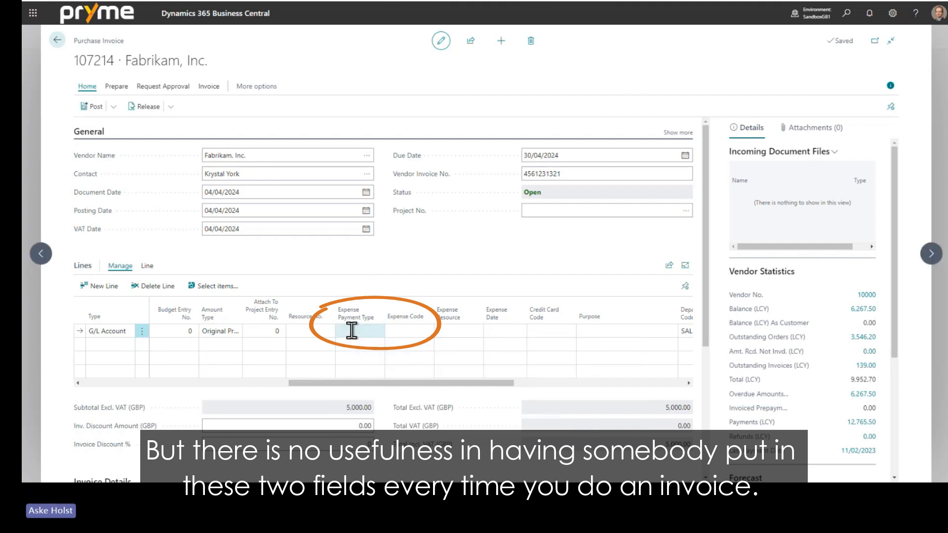
left_click(410, 331)
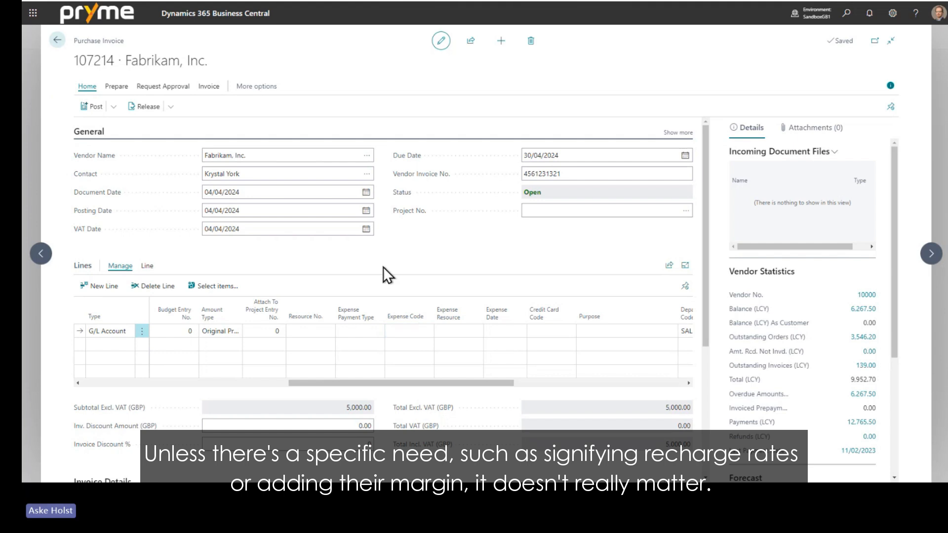
left_click(394, 330)
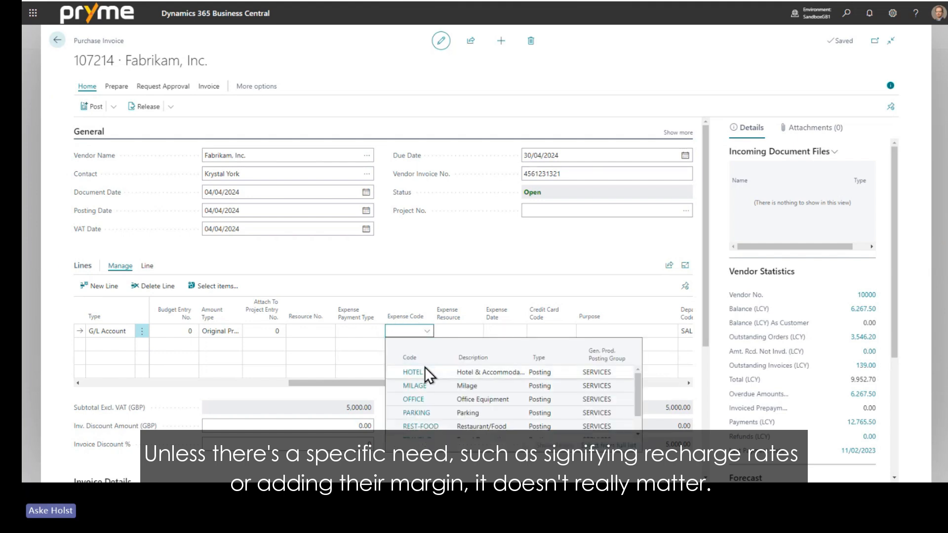
scroll(433, 381, "down", 1)
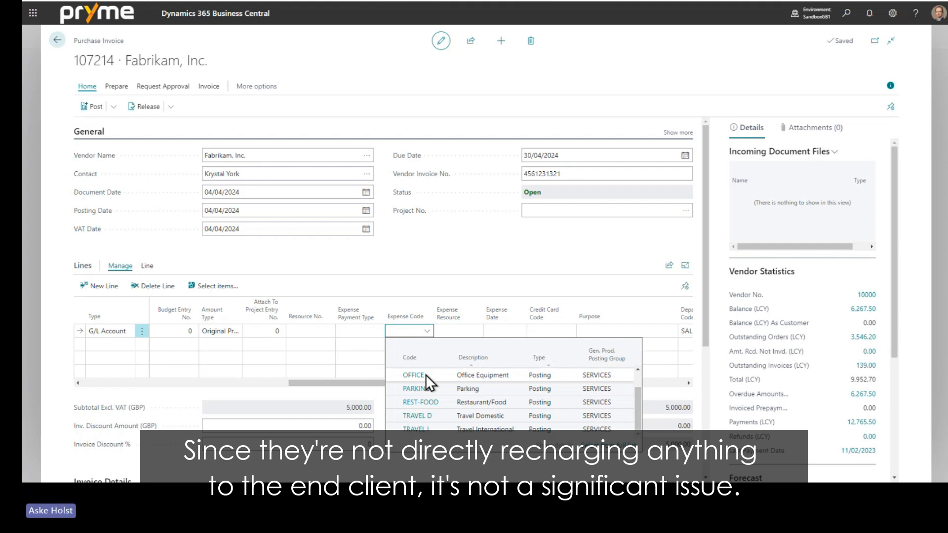
left_click(398, 262)
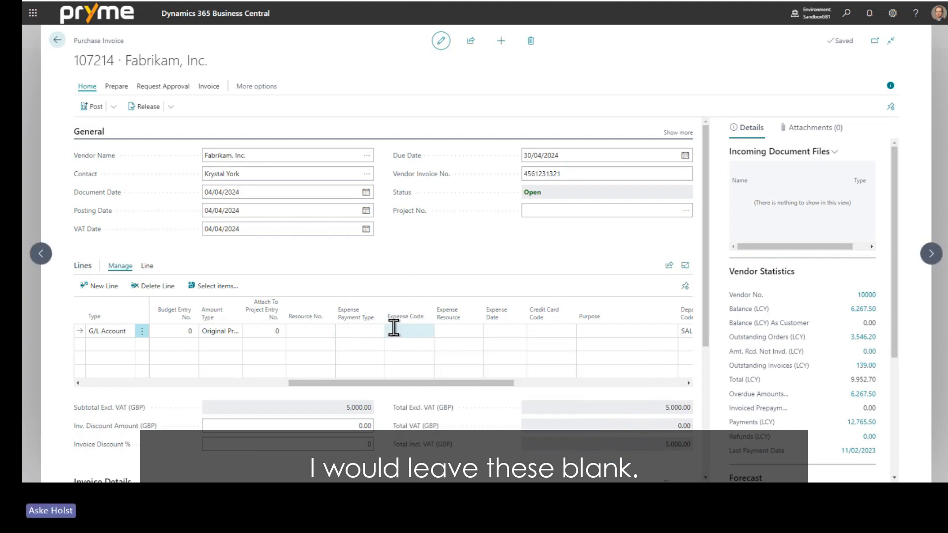
Leave the purchase invoice and open the Project Setup page from the home page.
left_click_drag(352, 383, 153, 379)
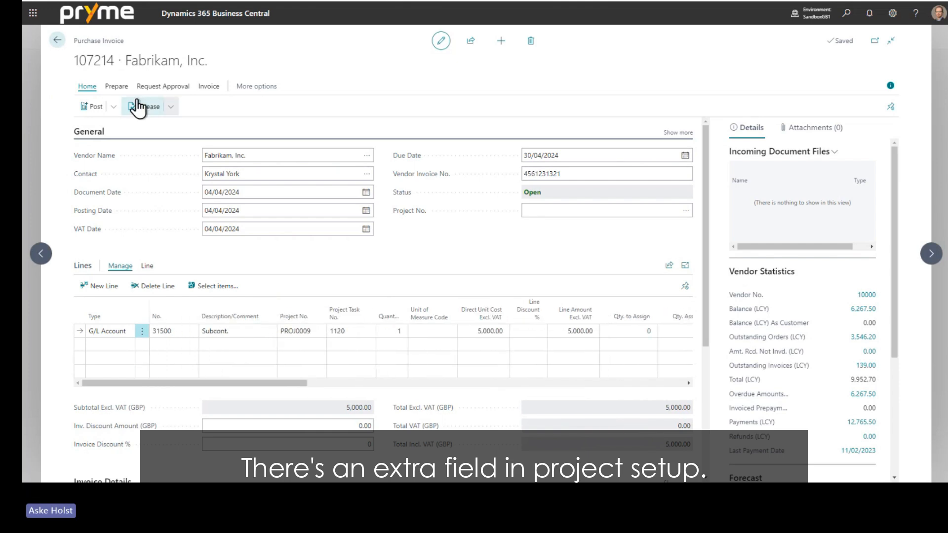
left_click(56, 50)
left_click(79, 40)
left_click(129, 94)
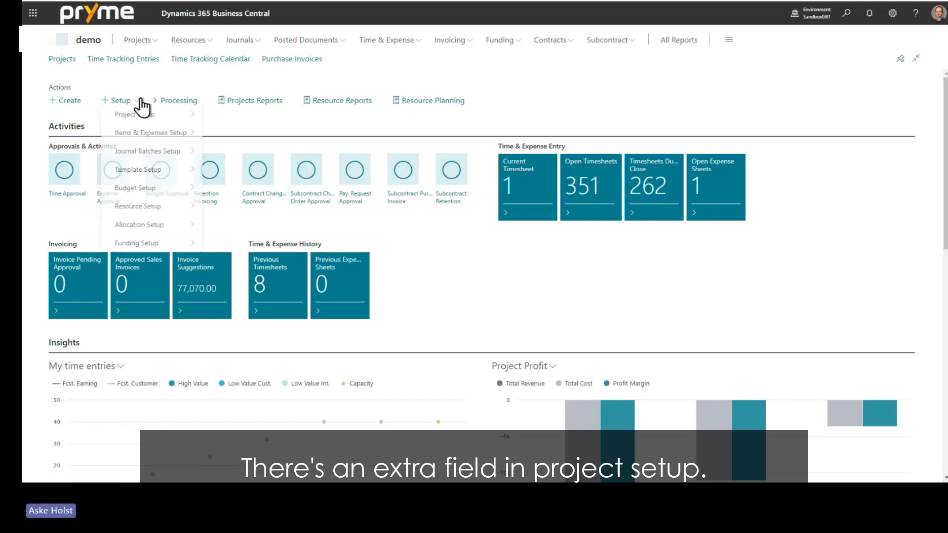
mouse_move(148, 115)
left_click(241, 115)
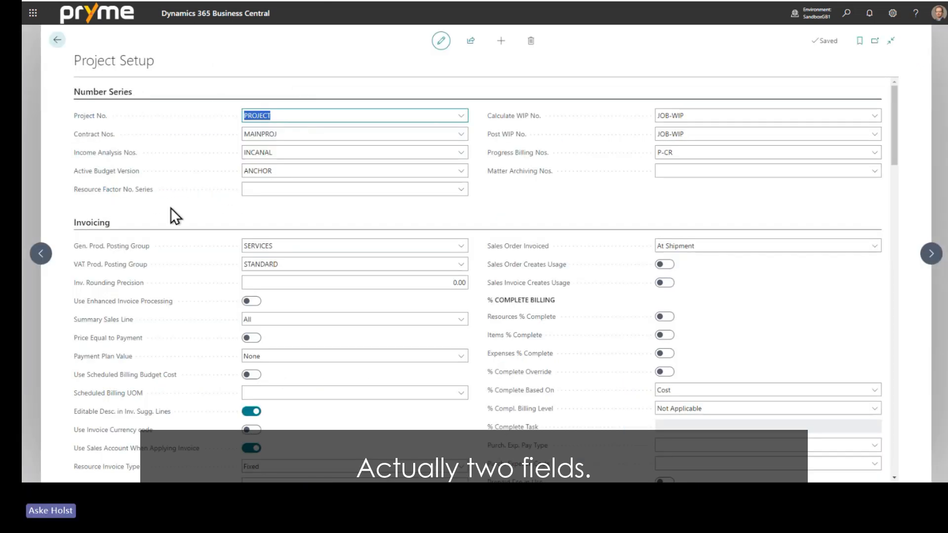
Locate the Purch. Exp. Pay Type field under Invoicing in Project Setup and read its description.
scroll(170, 207, "down", 15)
scroll(321, 200, "up", 9)
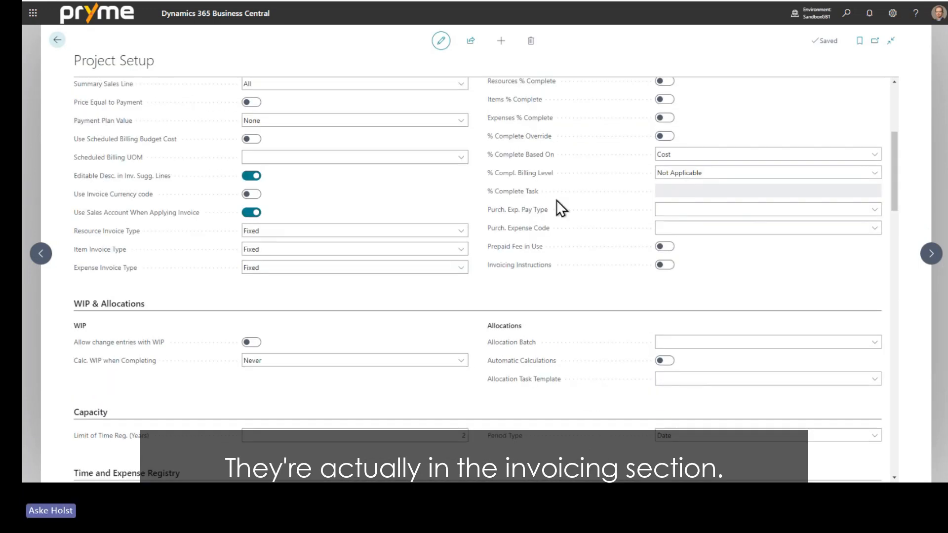
scroll(556, 200, "up", 3)
scroll(559, 201, "down", 1)
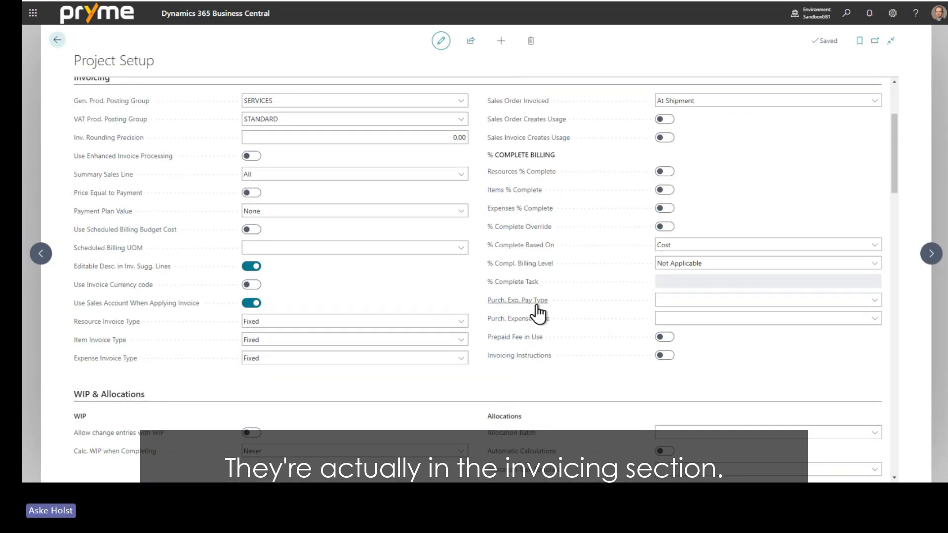
mouse_move(533, 313)
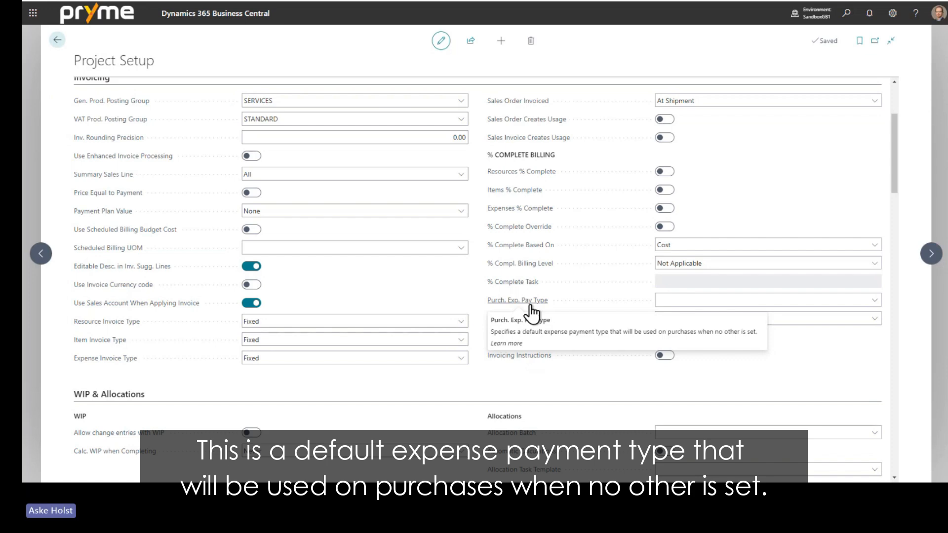
Set the default Purch. Exp. Pay Type to EMPLOYEE and the default Purch. Expense Code to OFFICE in Project Setup.
left_click(876, 300)
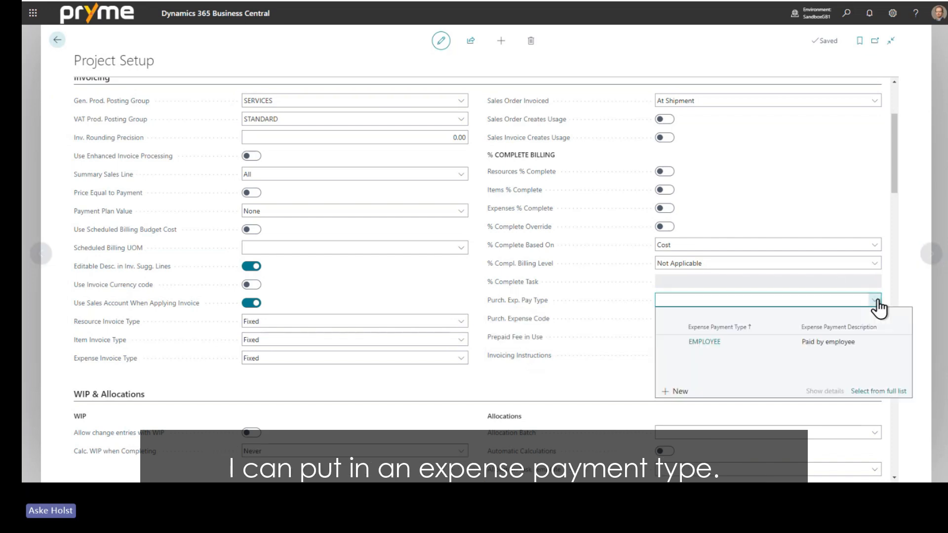
left_click(712, 341)
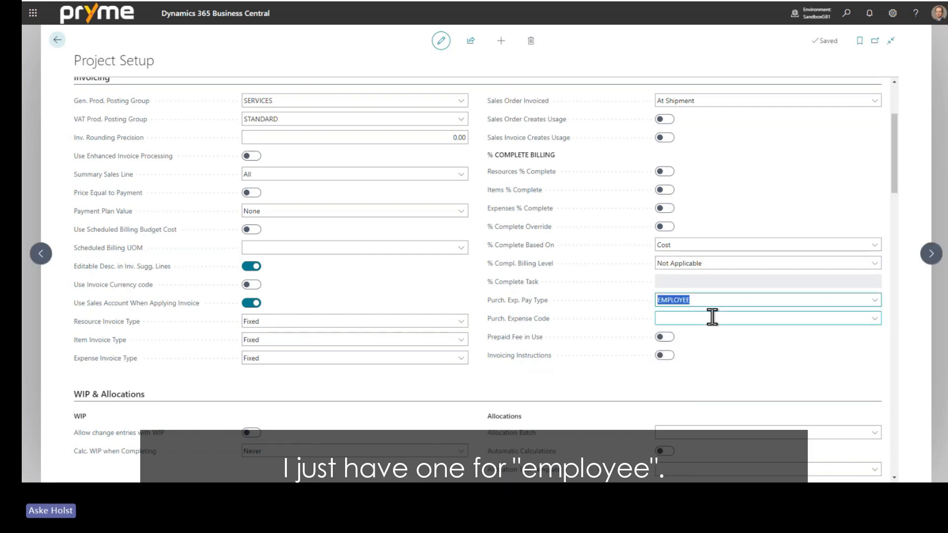
left_click(712, 316)
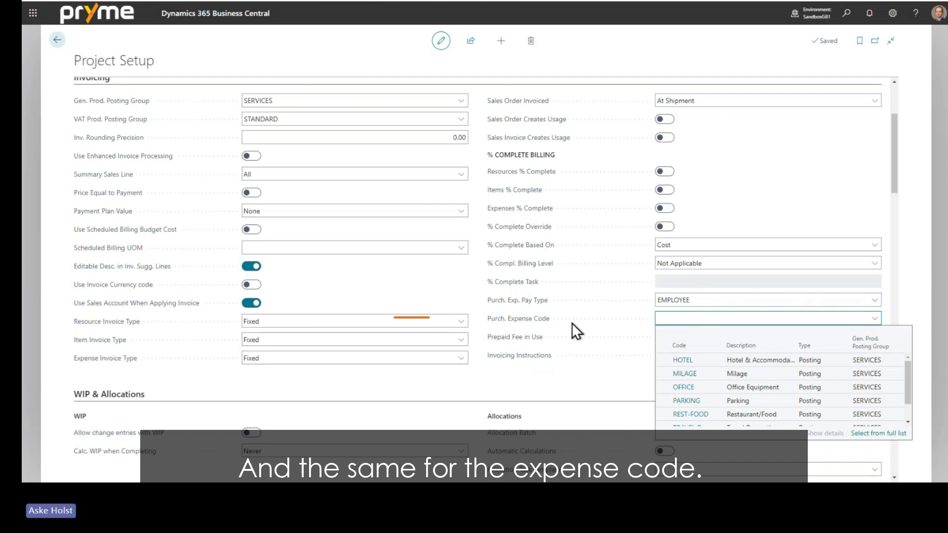
left_click(548, 330)
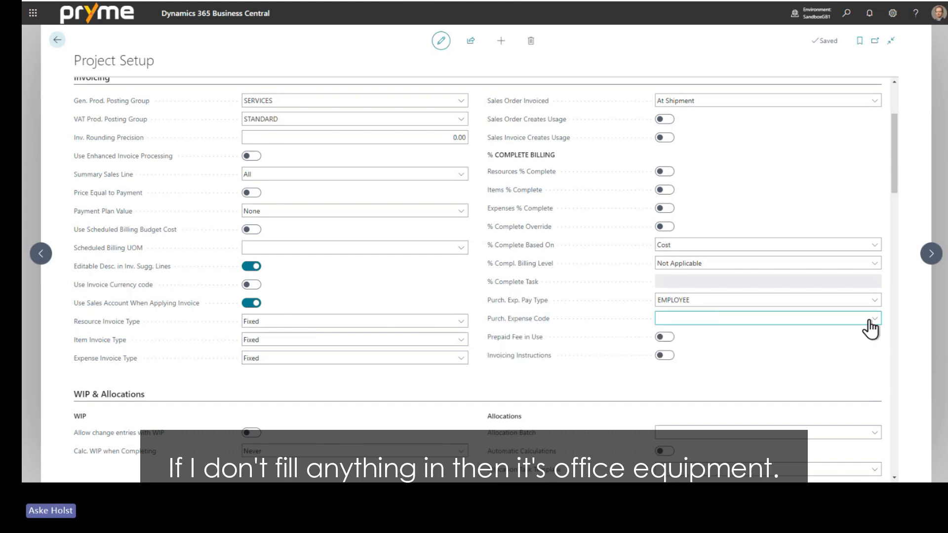
left_click(850, 320)
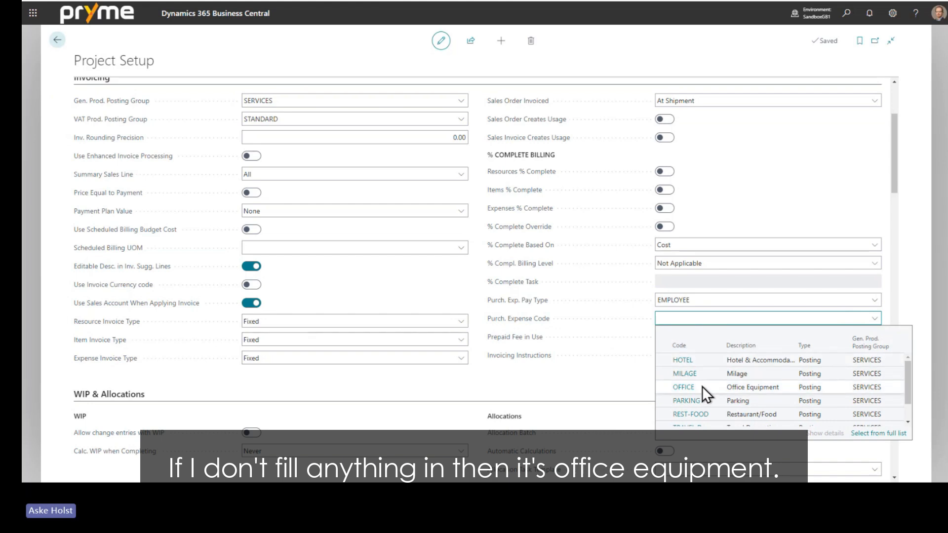
left_click(681, 387)
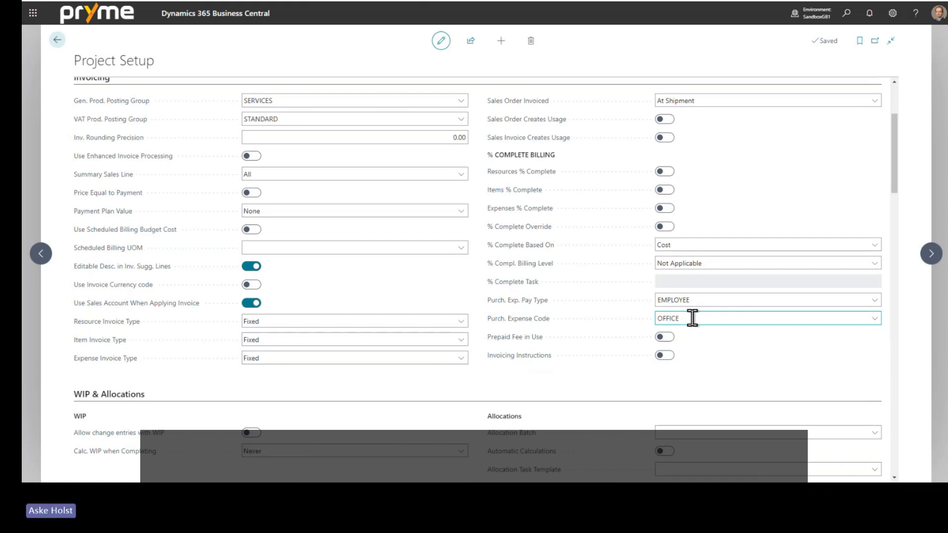
left_click(692, 318)
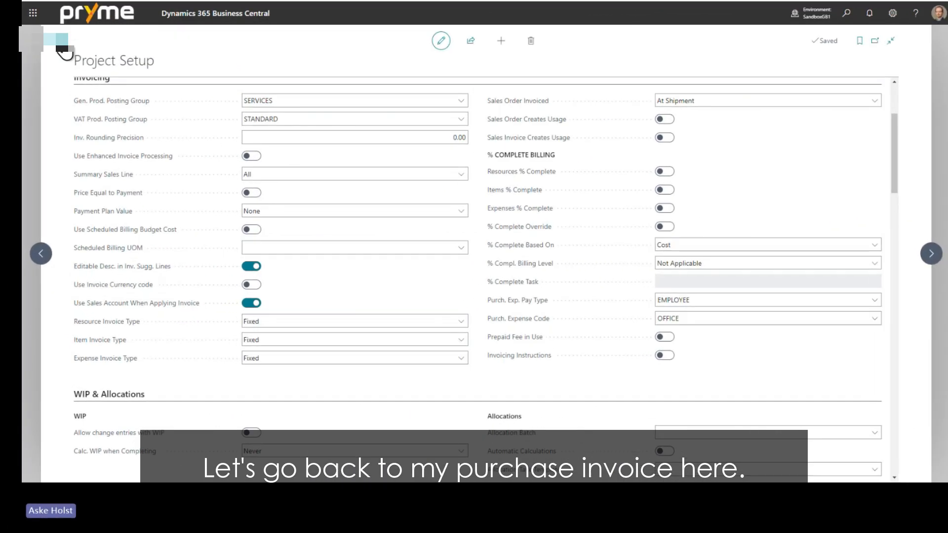
Leave Project Setup and reopen the 5,000.00 Fabrikam, Inc. purchase invoice from the Purchase Invoices list.
left_click(58, 42)
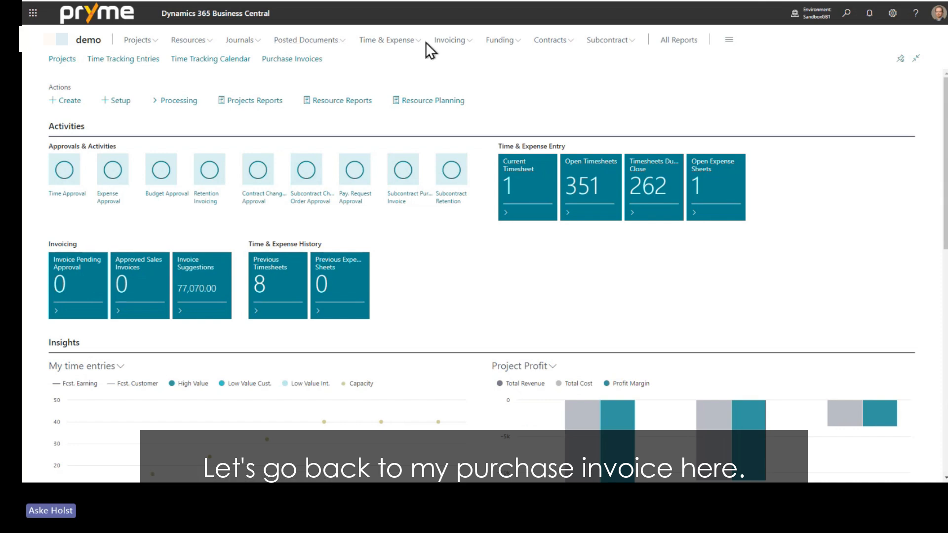
left_click(241, 40)
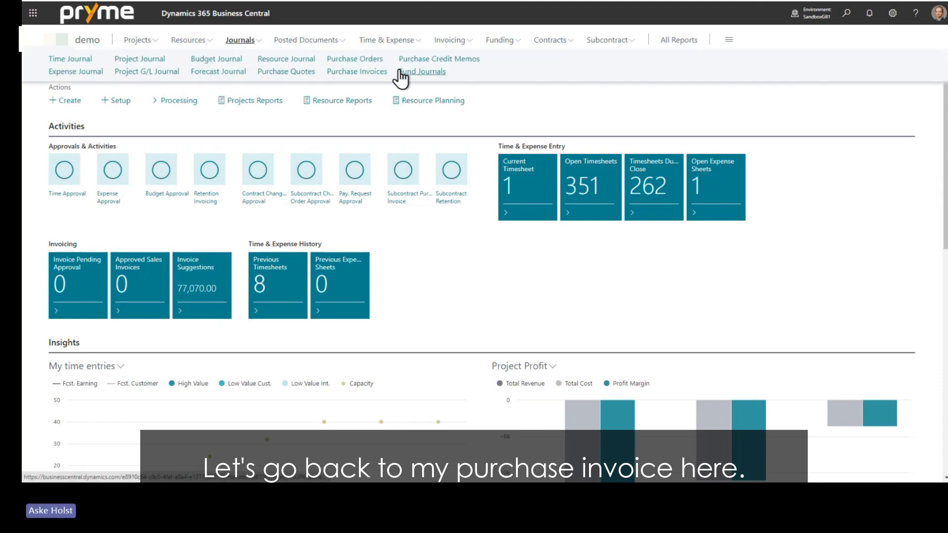
left_click(368, 73)
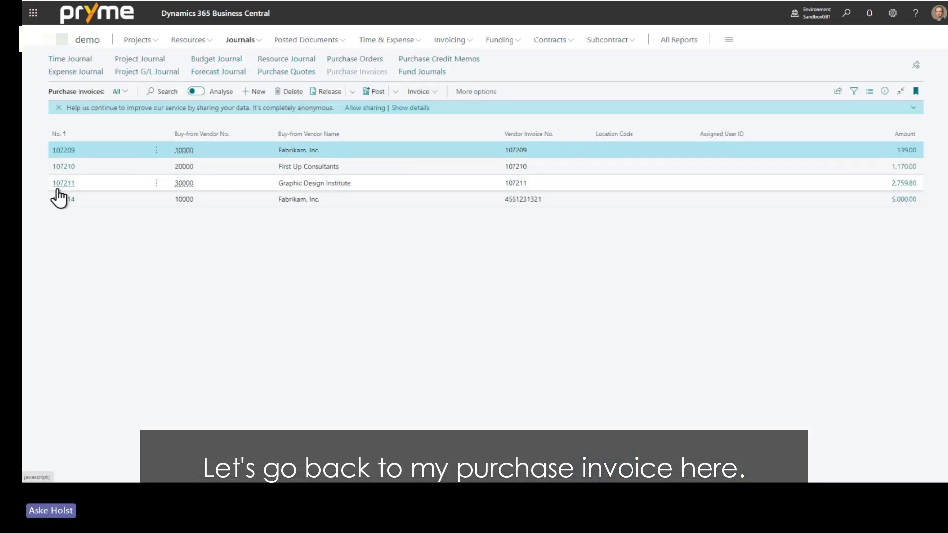
left_click(63, 204)
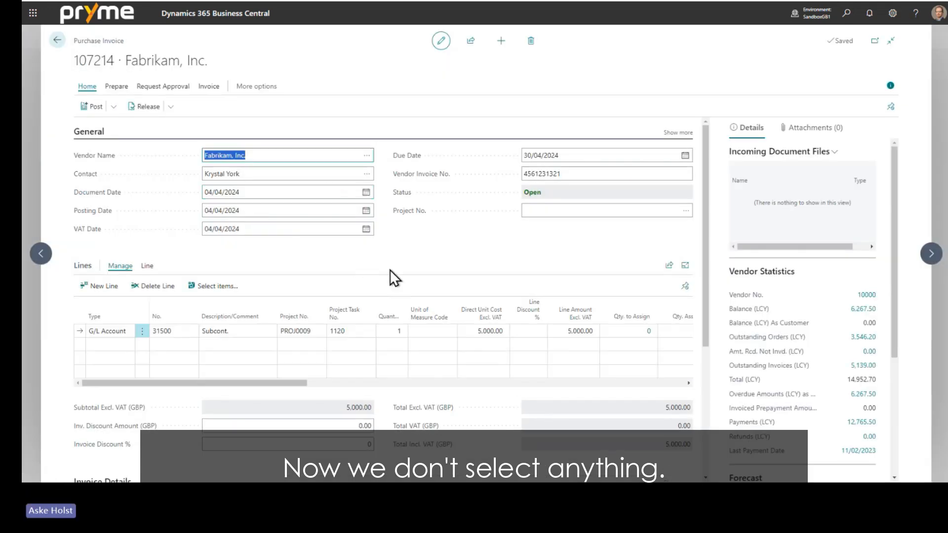
Set the G/L account line's expense payment type to EMPLOYEE and its expense code to REST-FOOD.
left_click_drag(271, 383, 414, 392)
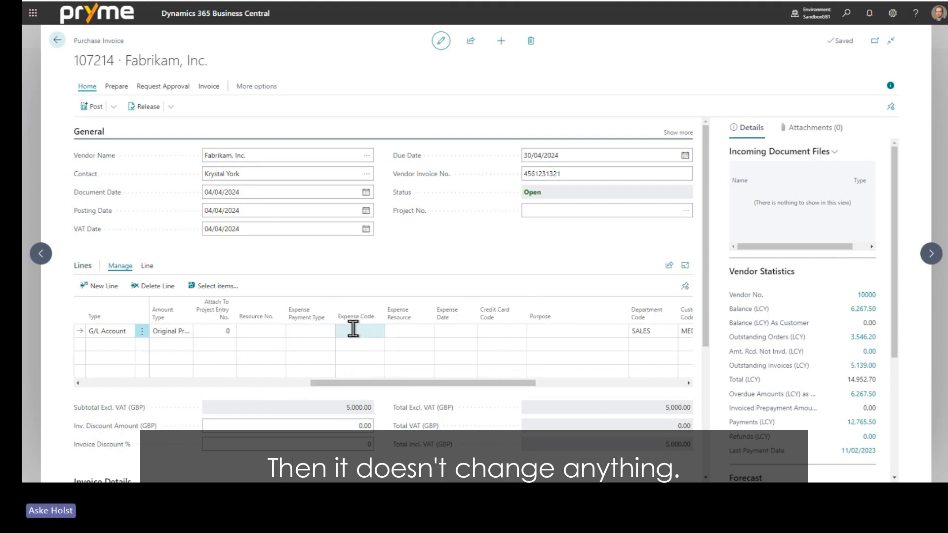
left_click(309, 329)
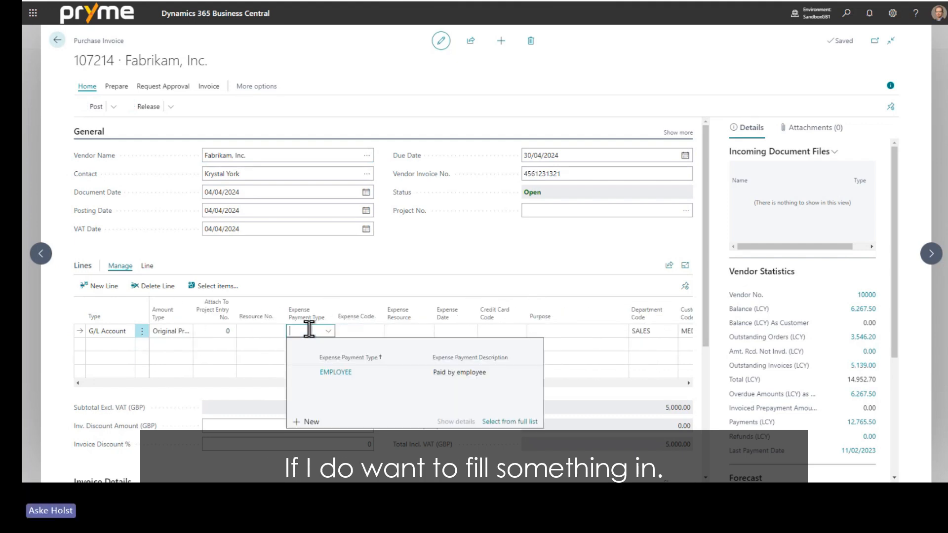
left_click(331, 371)
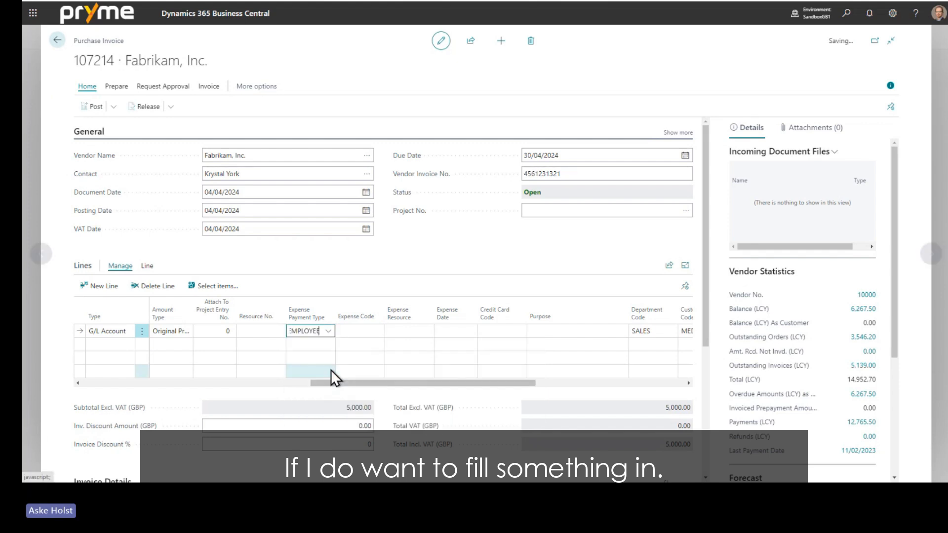
left_click(361, 329)
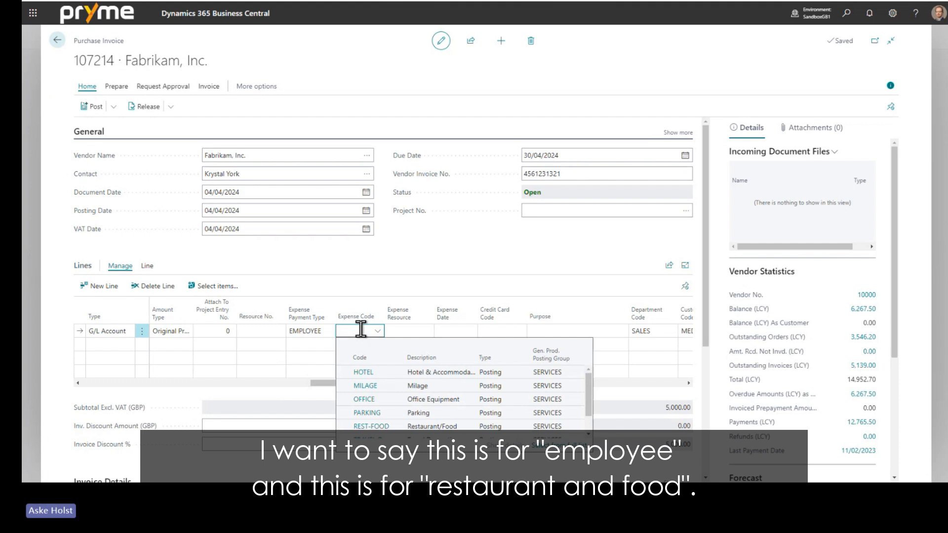
left_click(367, 427)
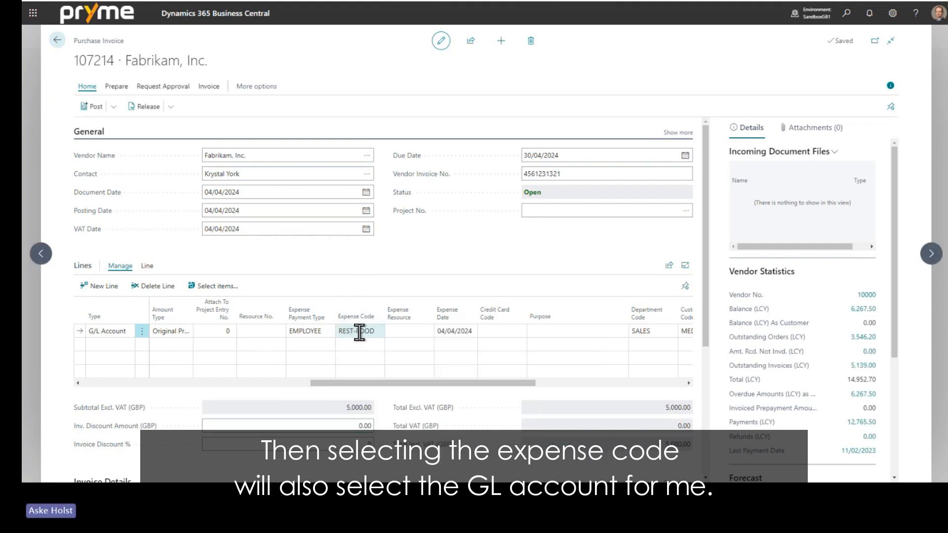
Hide the purchase invoice's Details pane and check the account number and description on the G/L account line.
left_click_drag(372, 384, 62, 370)
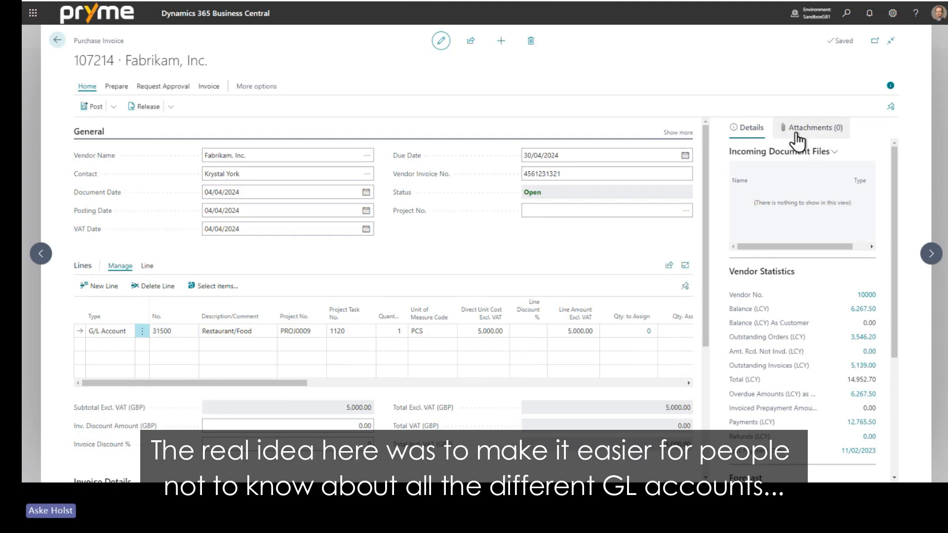
left_click(891, 86)
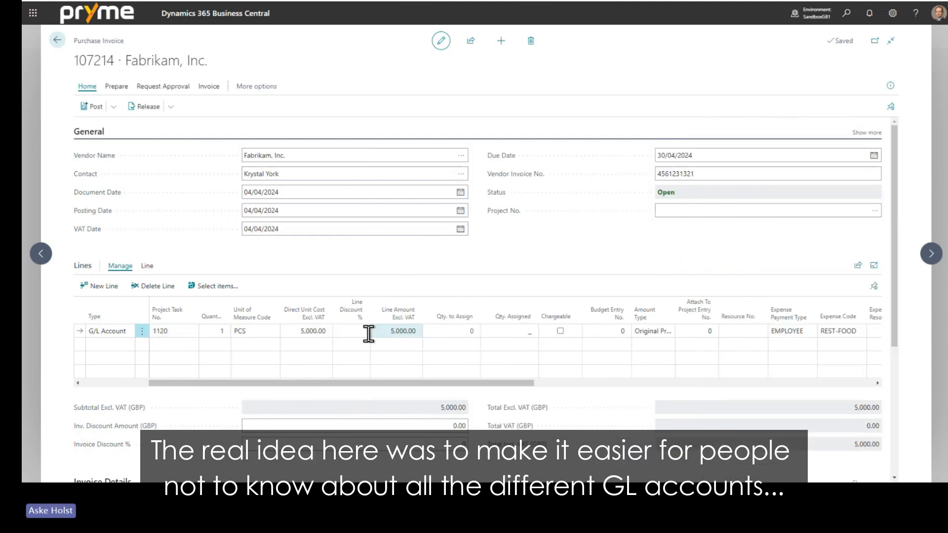
left_click_drag(217, 380, 106, 374)
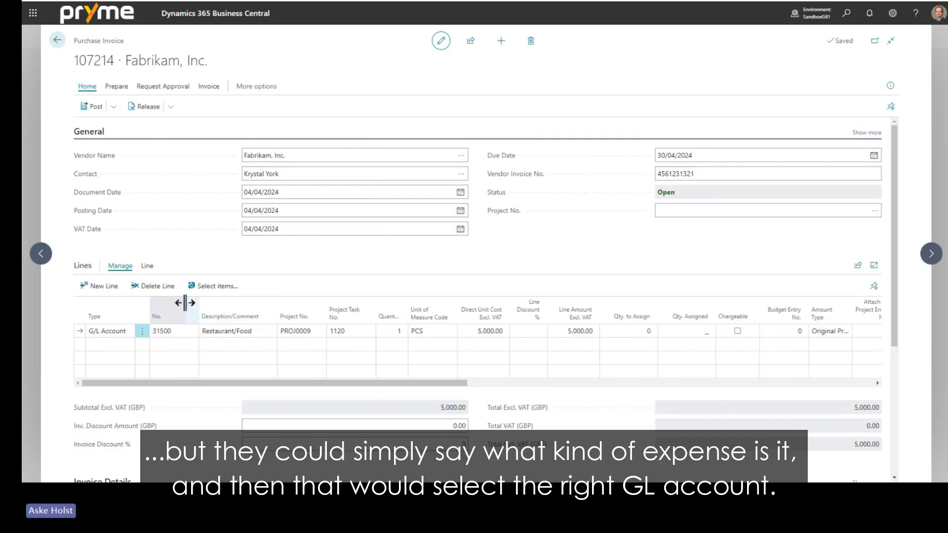
Compare the G/L account line's expense payment type and expense code with its account number and description.
left_click_drag(202, 385, 317, 387)
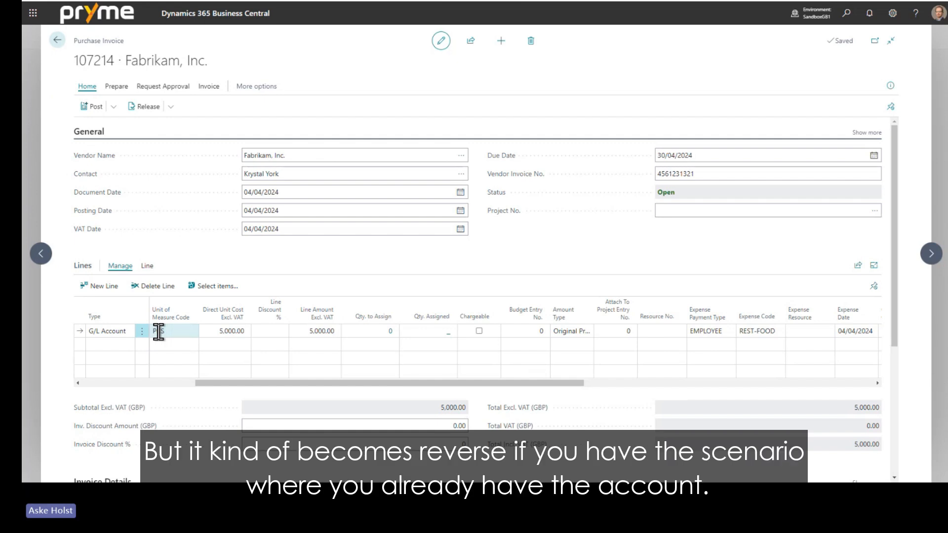
left_click_drag(246, 382, 65, 381)
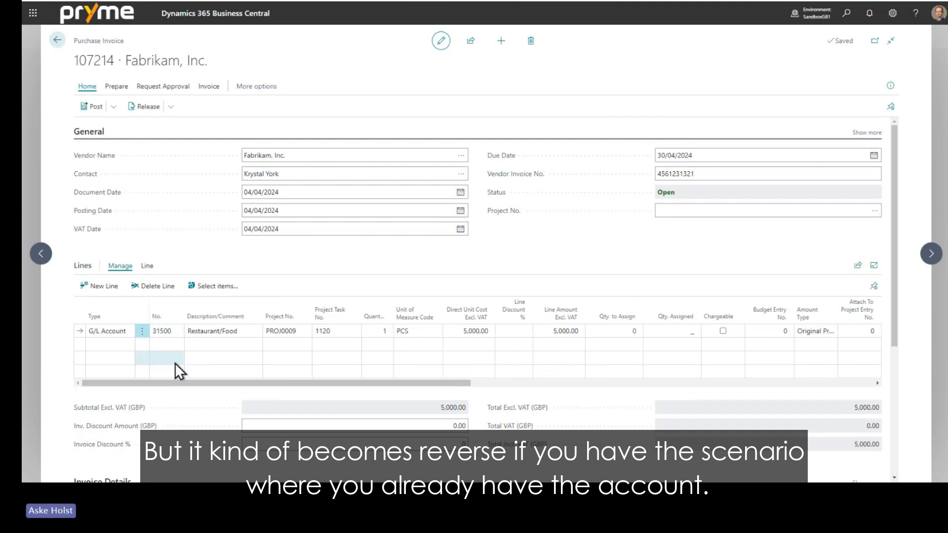
left_click_drag(182, 381, 90, 363)
left_click(163, 331)
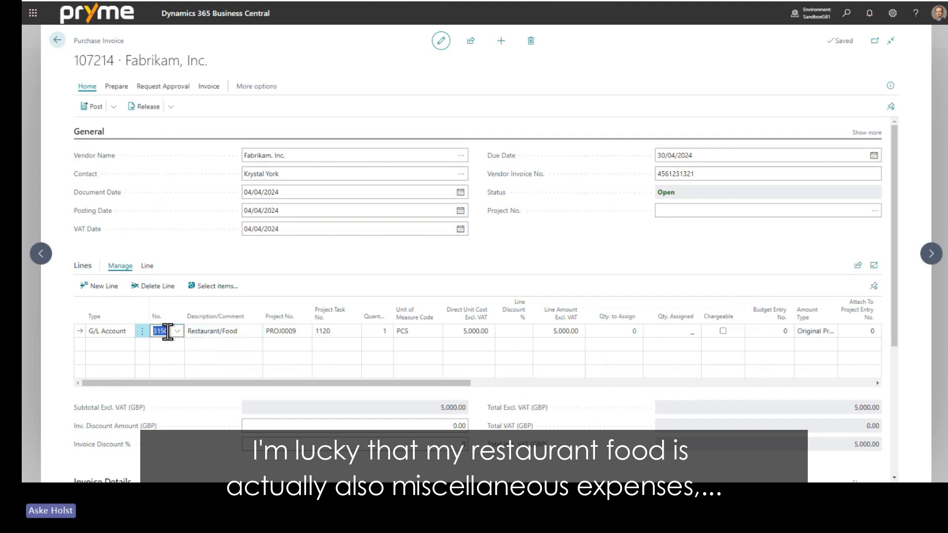
left_click(218, 345)
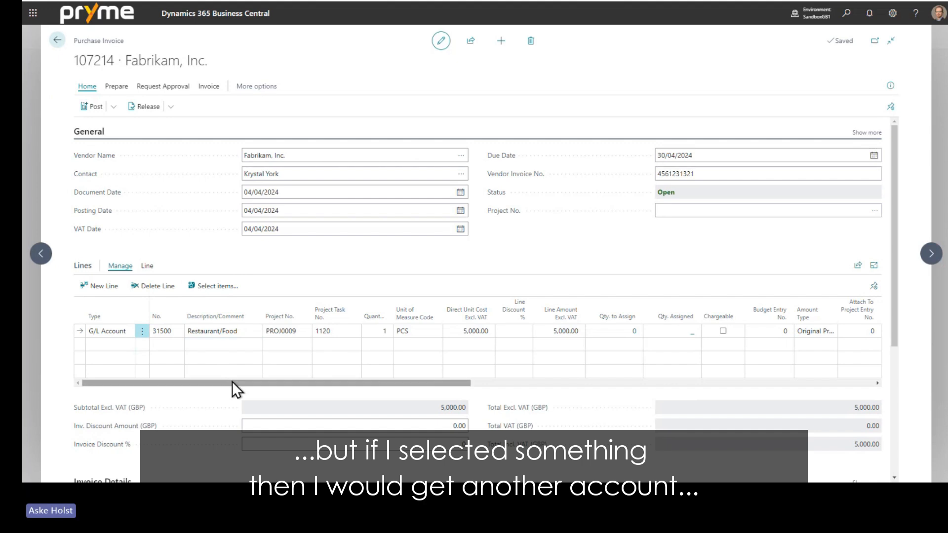
left_click(165, 331)
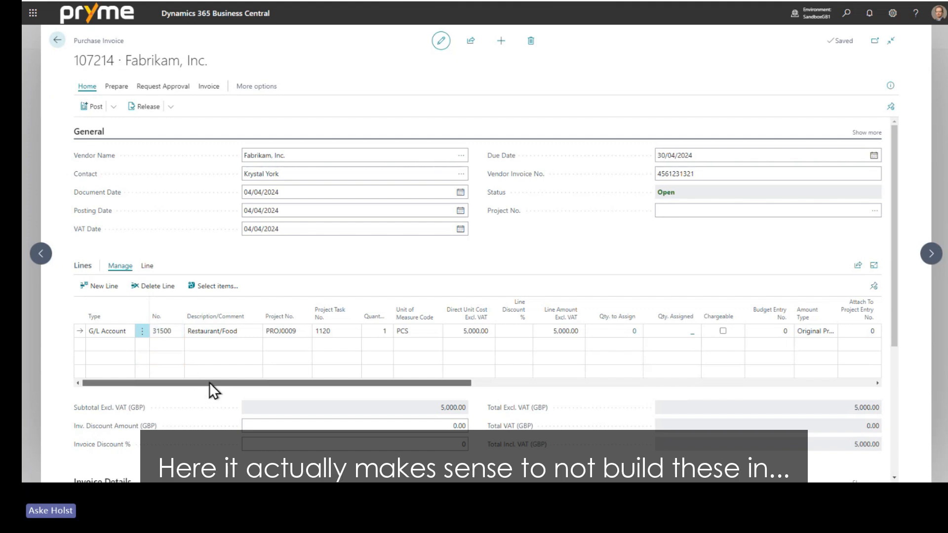
Clear the expense payment type and expense code on the G/L account line.
left_click_drag(209, 383, 462, 381)
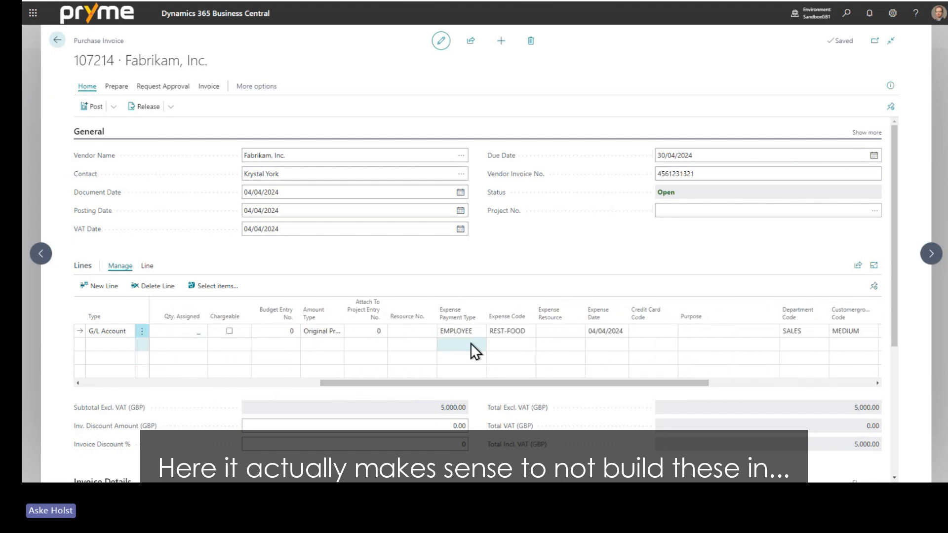
left_click(459, 331)
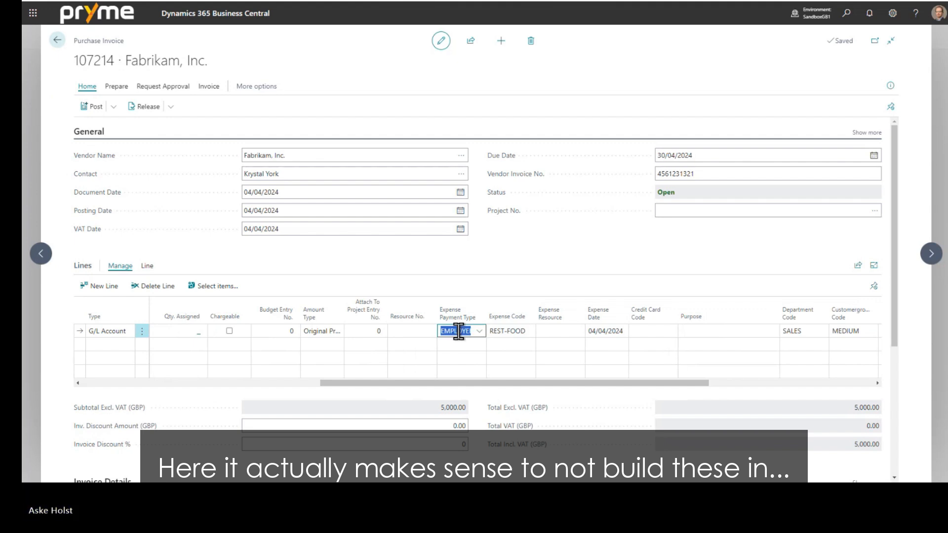
key("BackSpace")
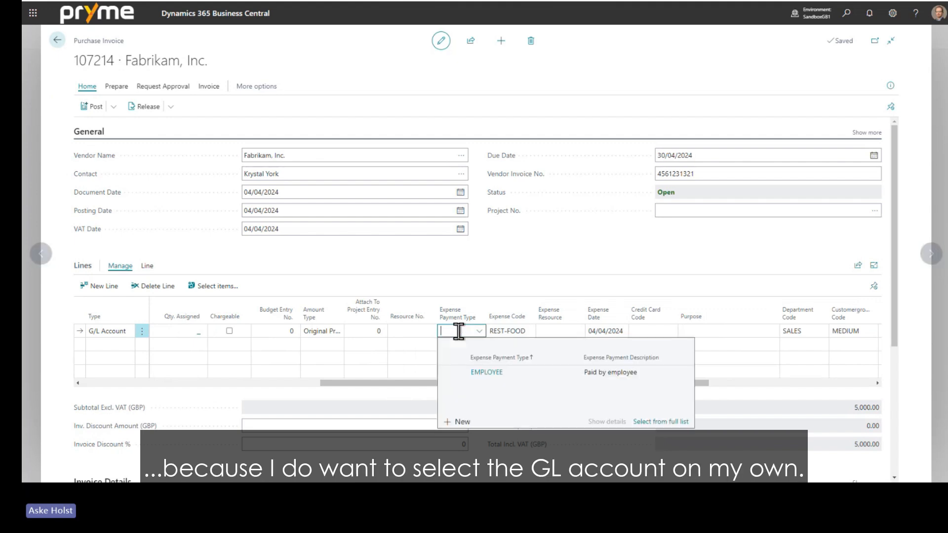
key("Tab")
key("BackSpace")
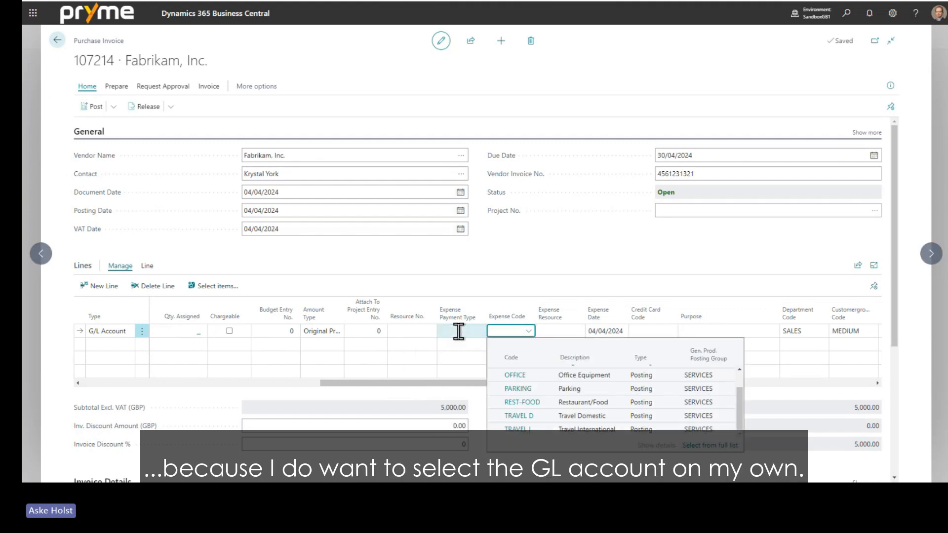
left_click(394, 266)
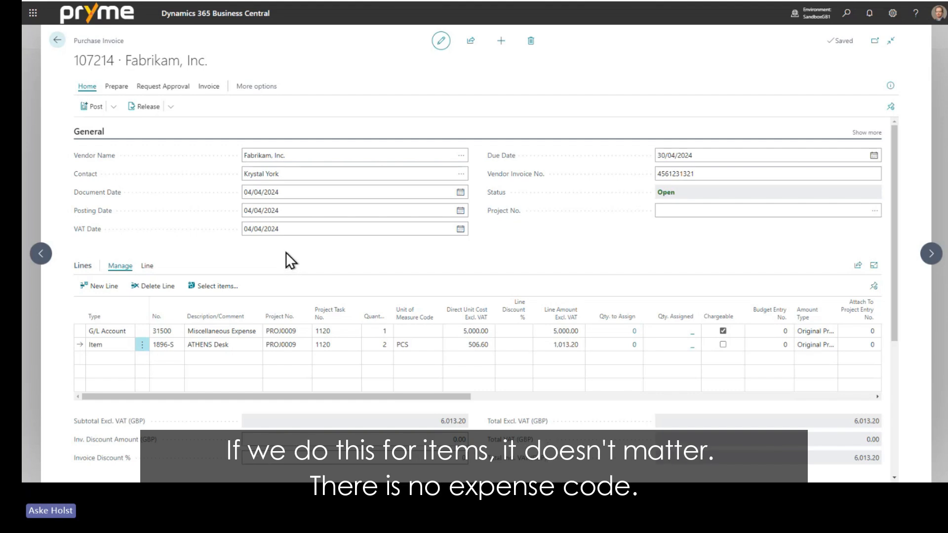
Try to post the purchase invoice with blank expense payment type and expense code, and return to its lines.
left_click_drag(291, 399, 539, 414)
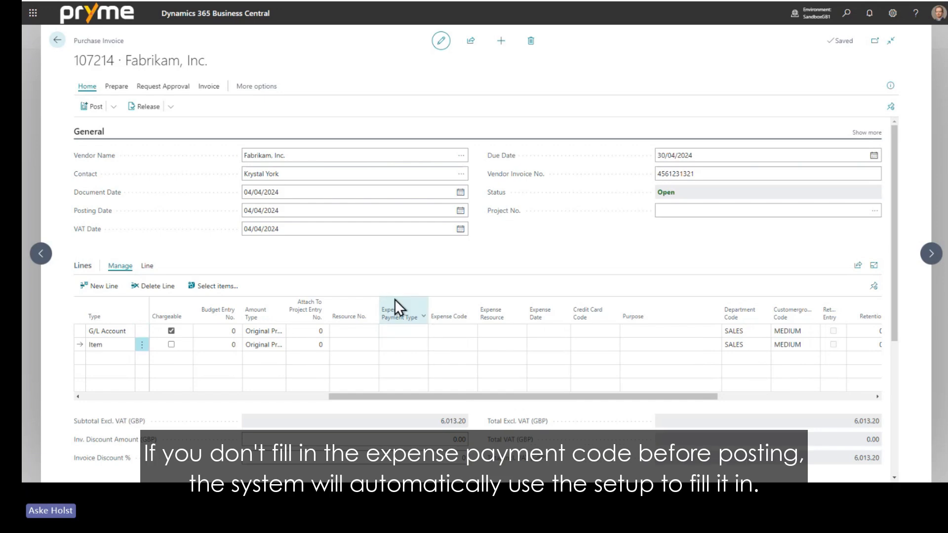
left_click(96, 106)
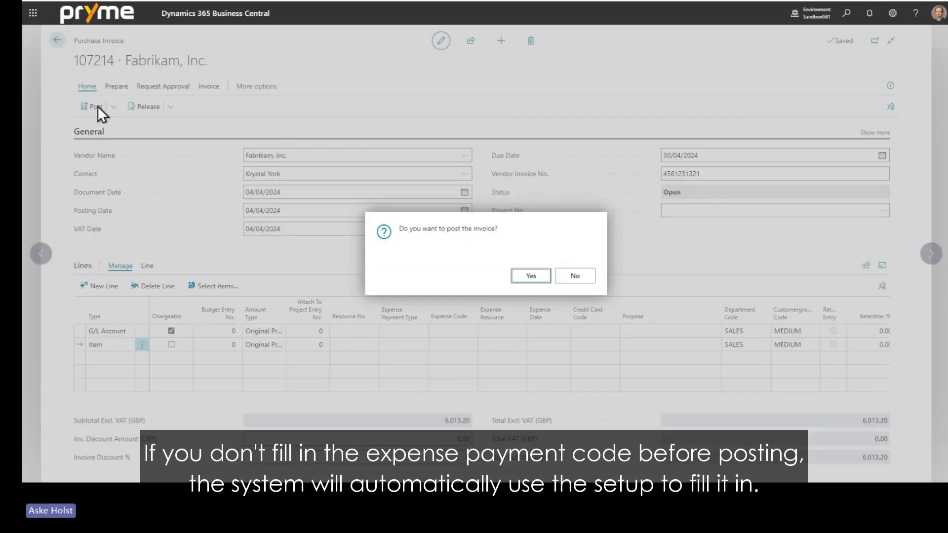
left_click(528, 276)
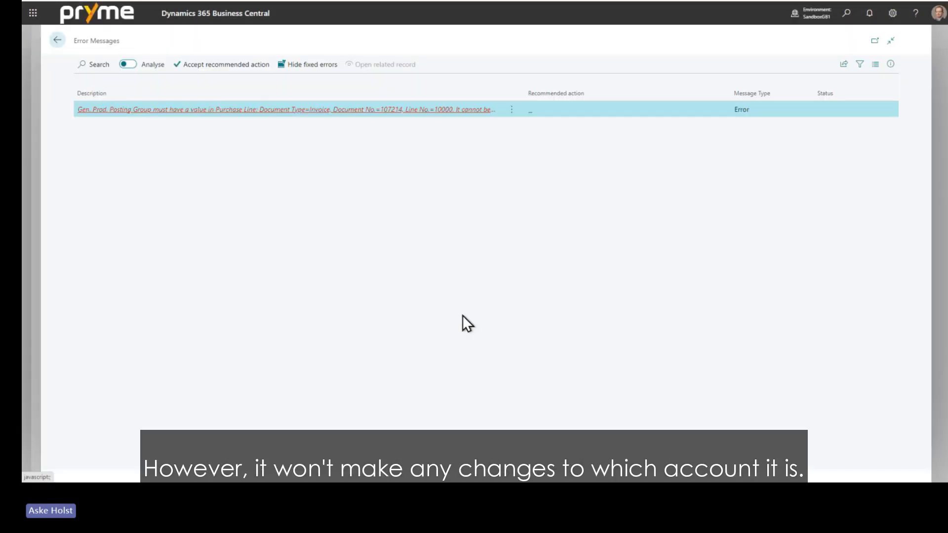
left_click(57, 40)
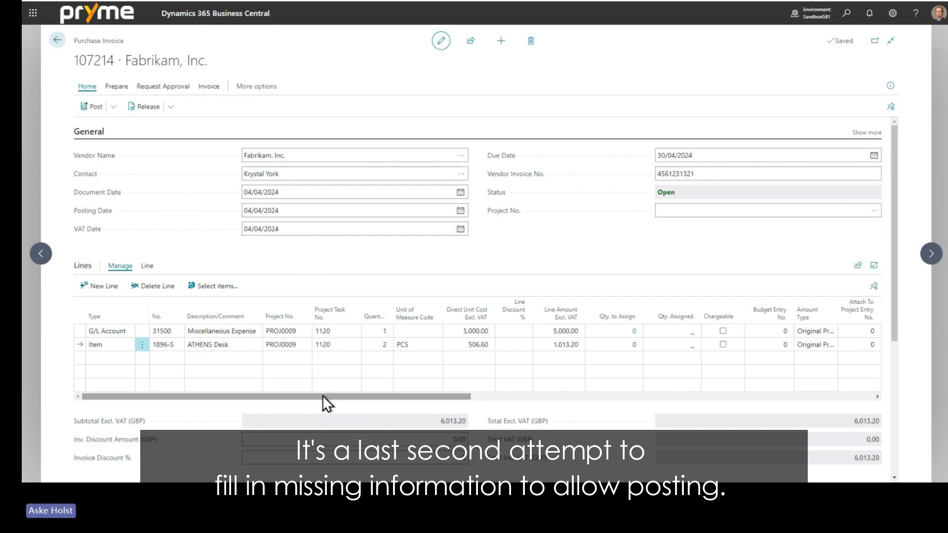
left_click_drag(322, 396, 408, 405)
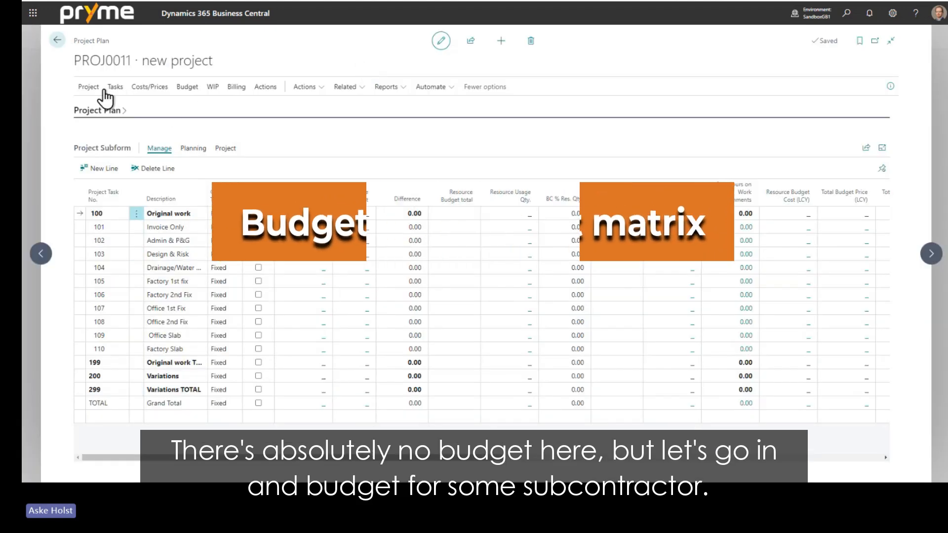
Open the project's budget matrix and filter it to type Expense (Total Cost) with number OFFICE.
left_click(189, 89)
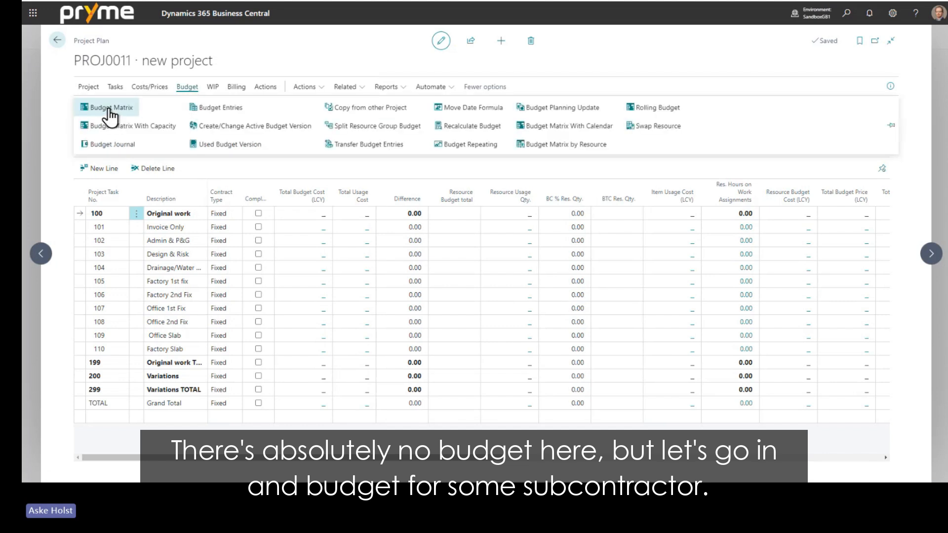
left_click(110, 114)
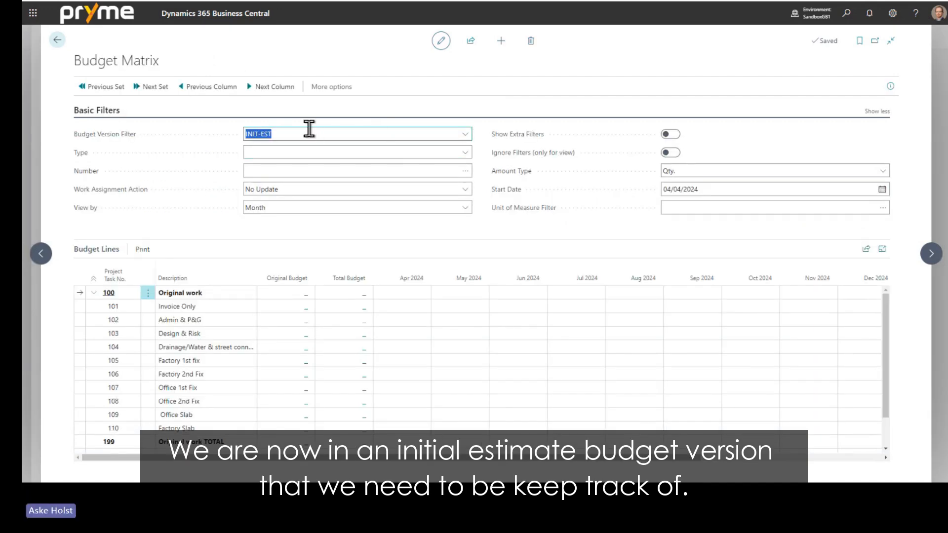
left_click(464, 150)
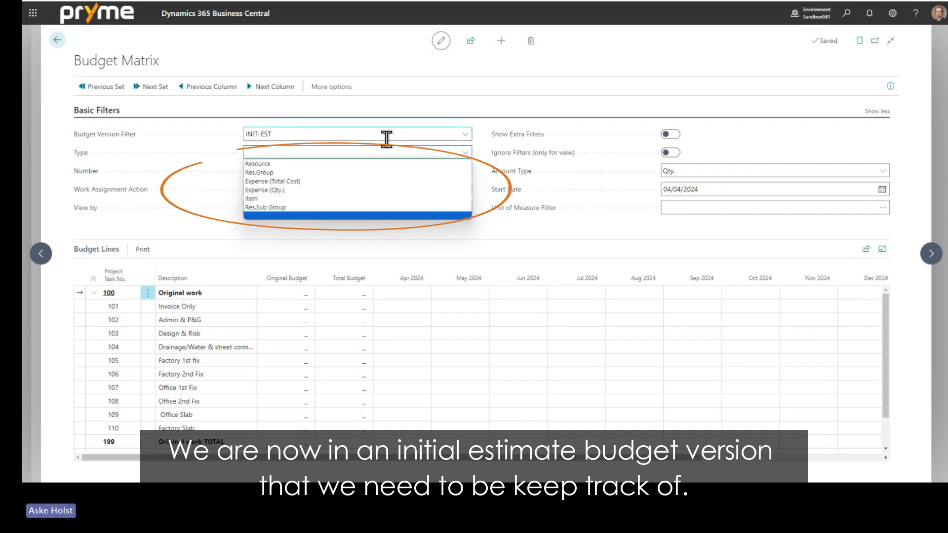
left_click(274, 183)
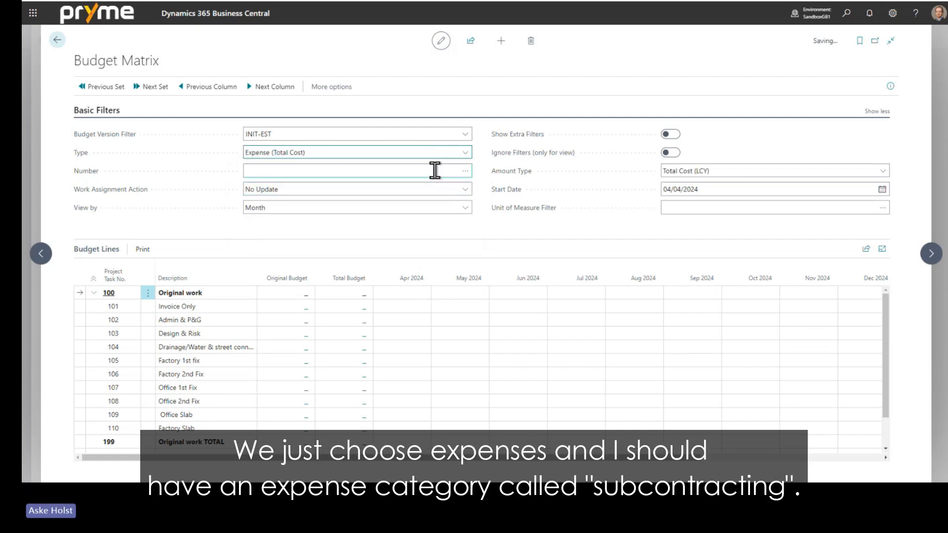
left_click(464, 171)
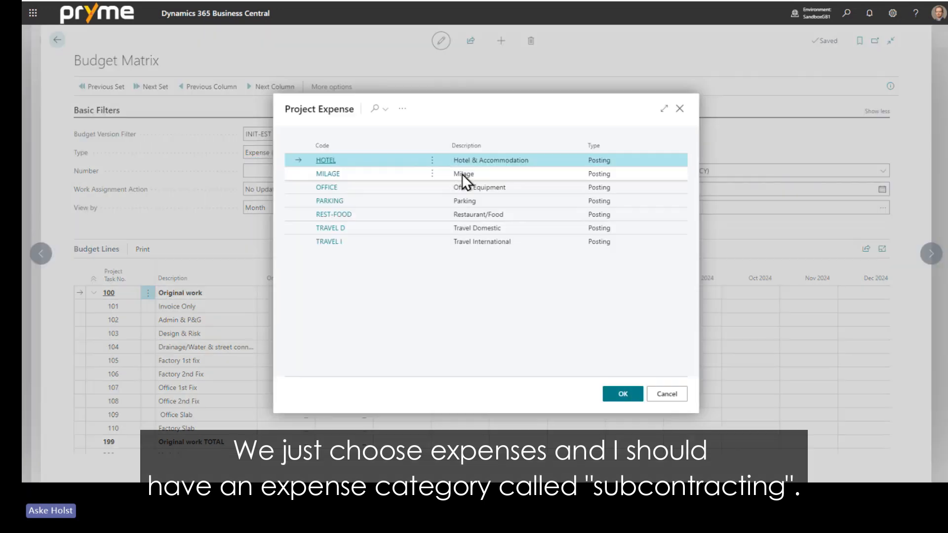
left_click(327, 188)
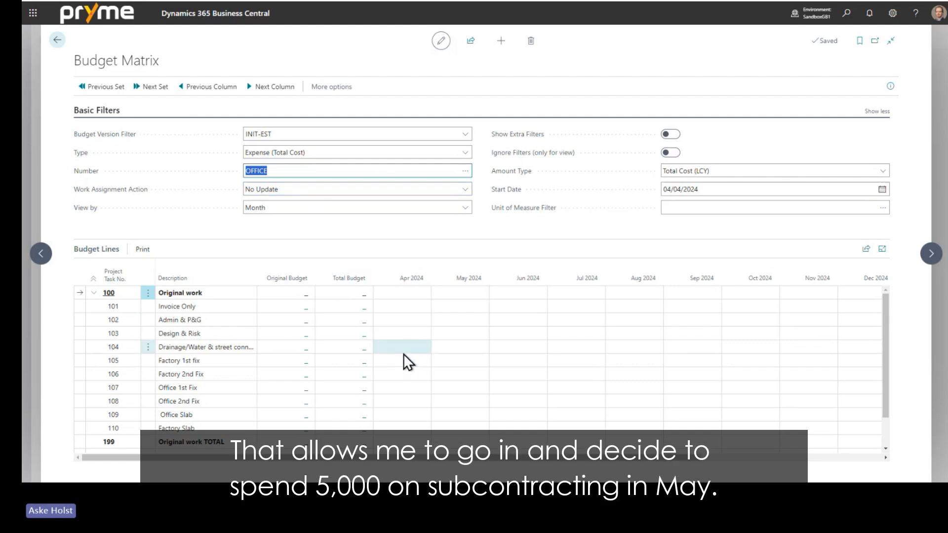
Budget 5000 for task 105 Factory 1st fix in May 2024, and return to the project plan.
left_click(447, 361)
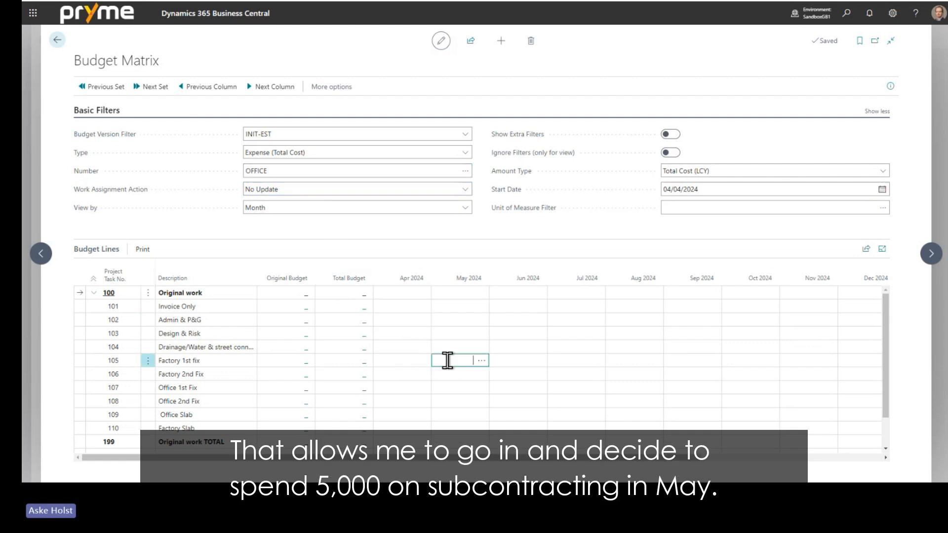
type("5000")
key("Tab")
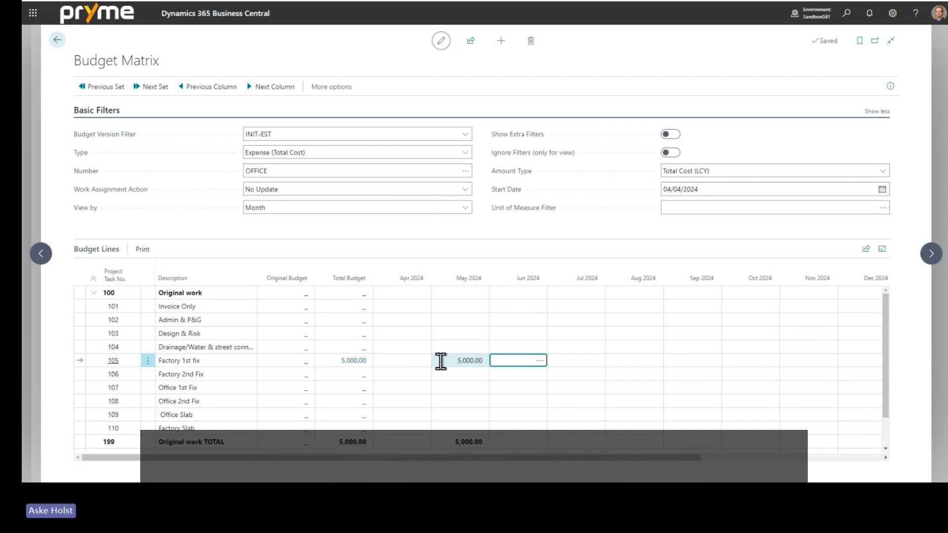
left_click(440, 360)
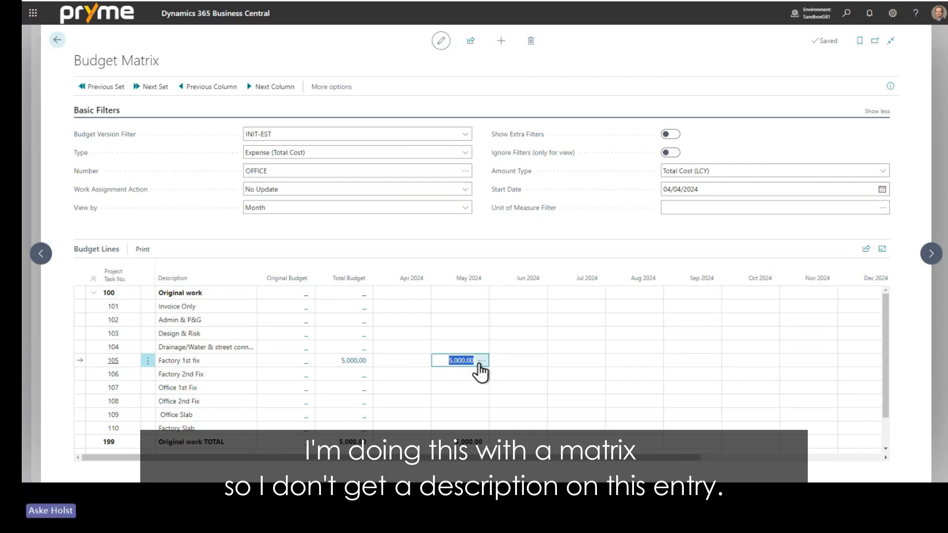
left_click(350, 222)
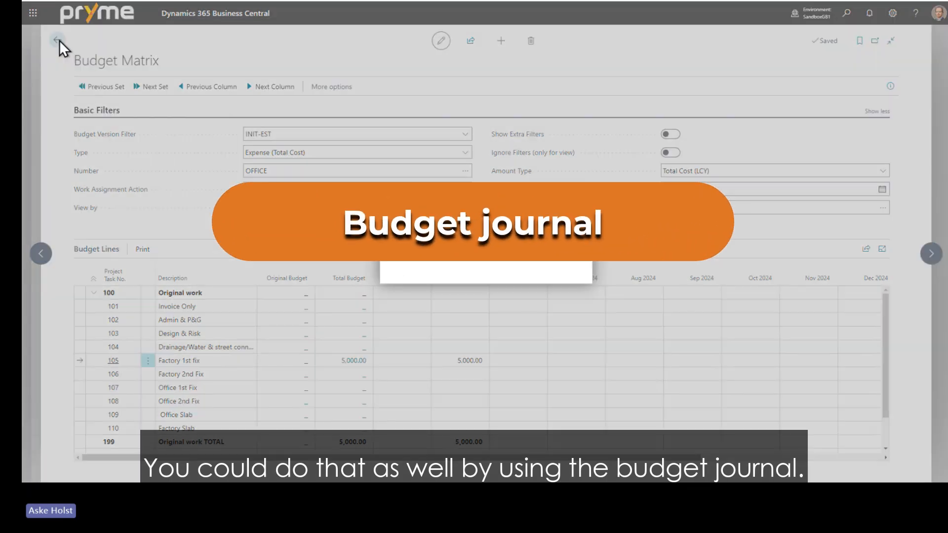
left_click(59, 40)
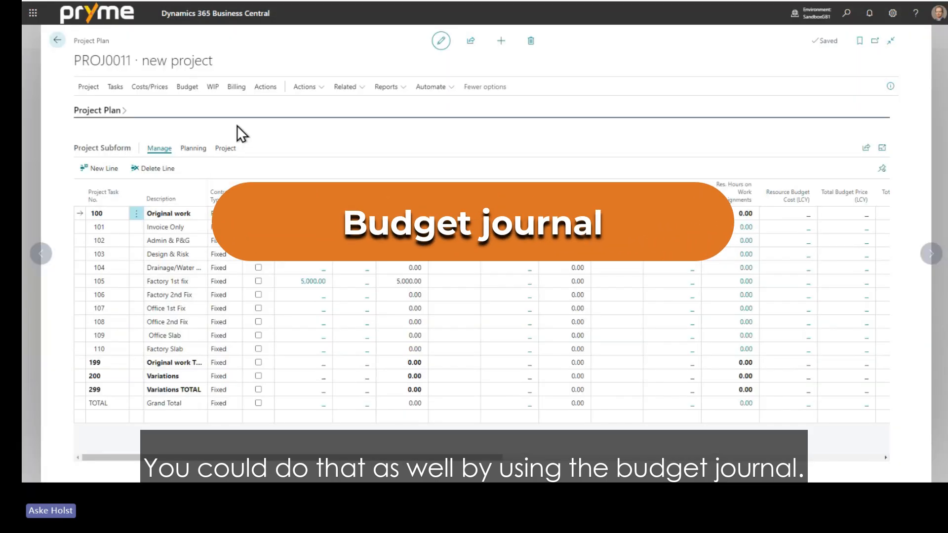
Open budget journal batch B for editing and delete all its lines without deleting the retrieved budget entries.
left_click(185, 89)
left_click(134, 145)
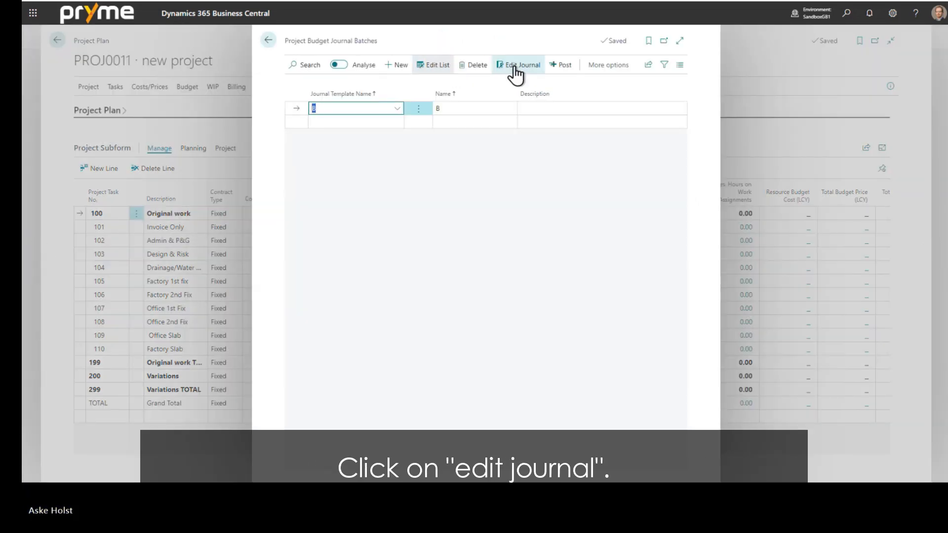
left_click(513, 75)
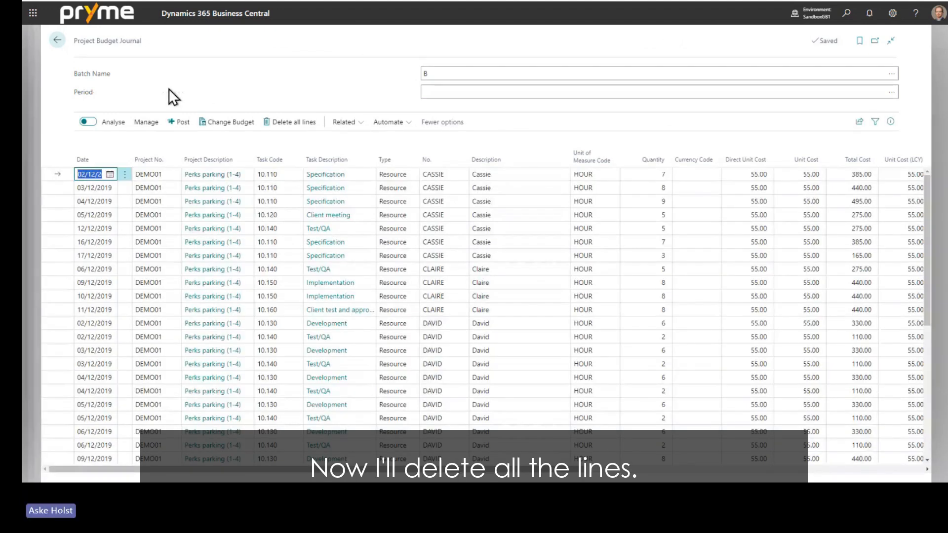
left_click(275, 124)
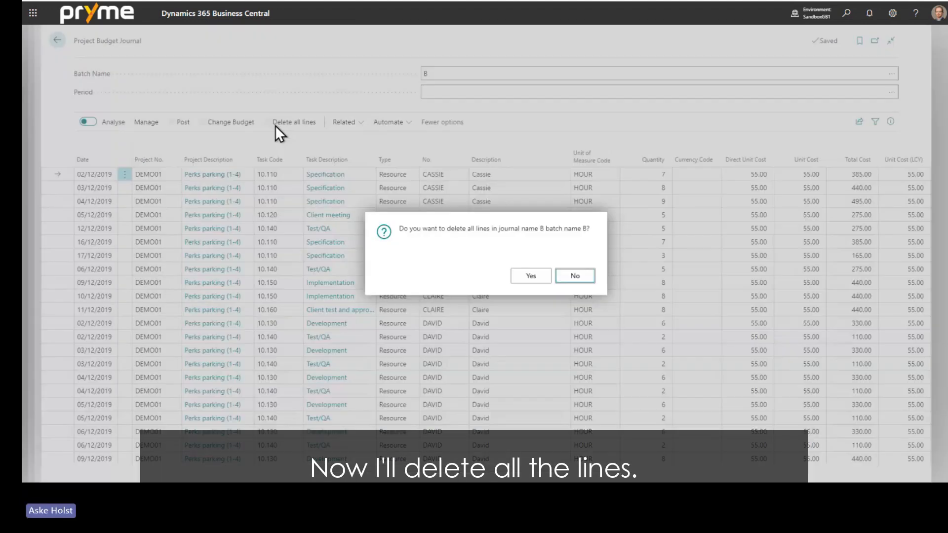
left_click(531, 279)
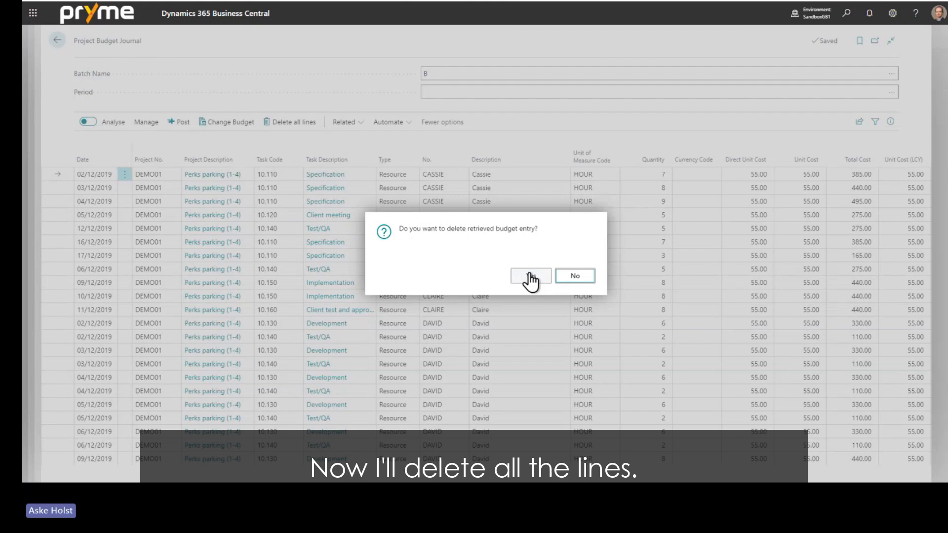
left_click(586, 276)
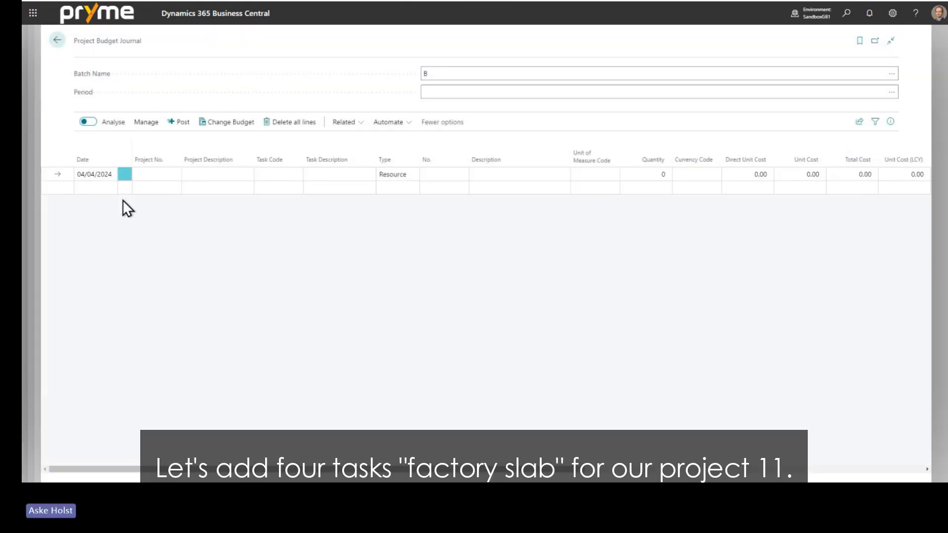
Assign the new budget journal line to project PROJ0011 and task 110 Factory Slab.
left_click(154, 174)
left_click(173, 174)
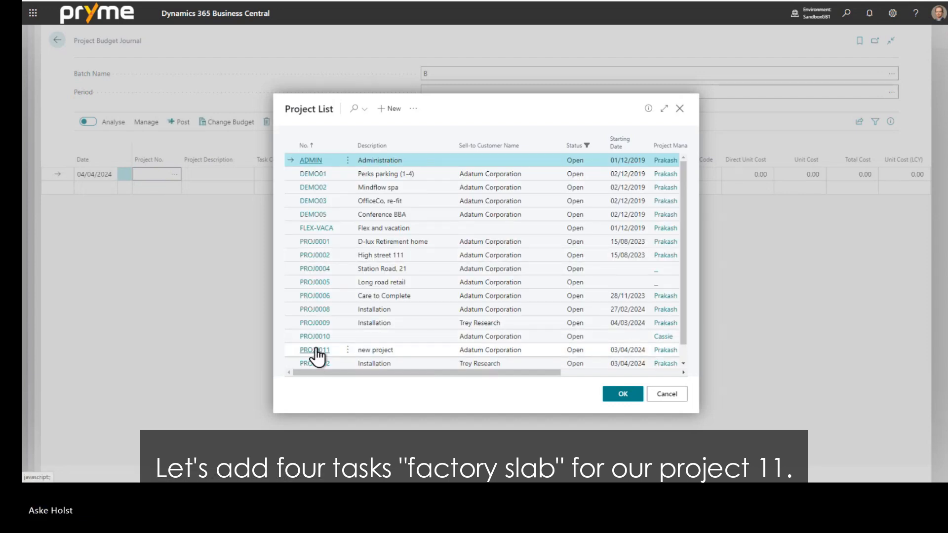
left_click(316, 350)
left_click(291, 177)
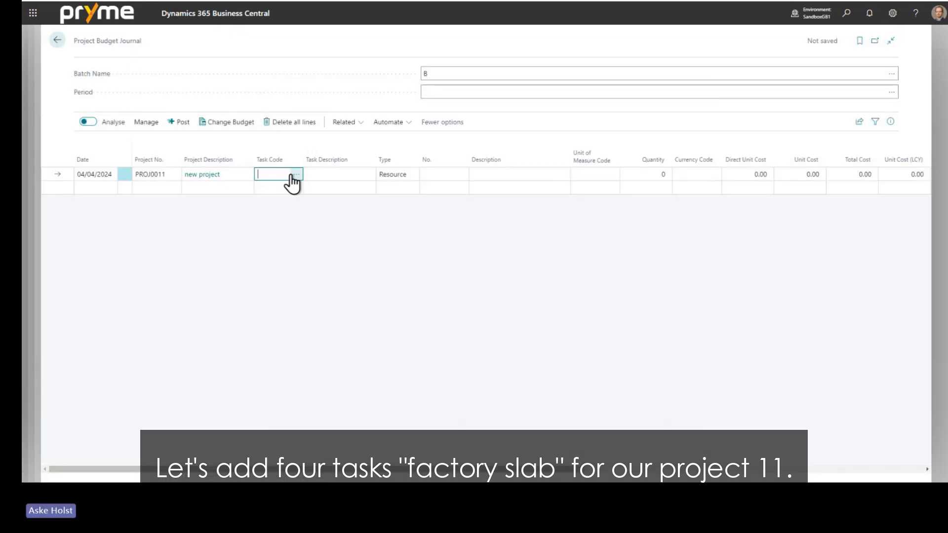
left_click(296, 175)
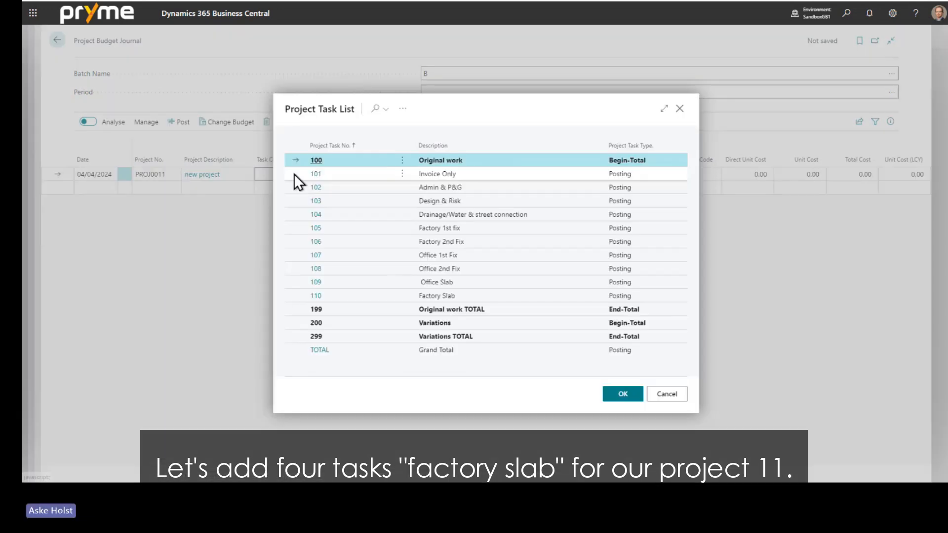
left_click(316, 297)
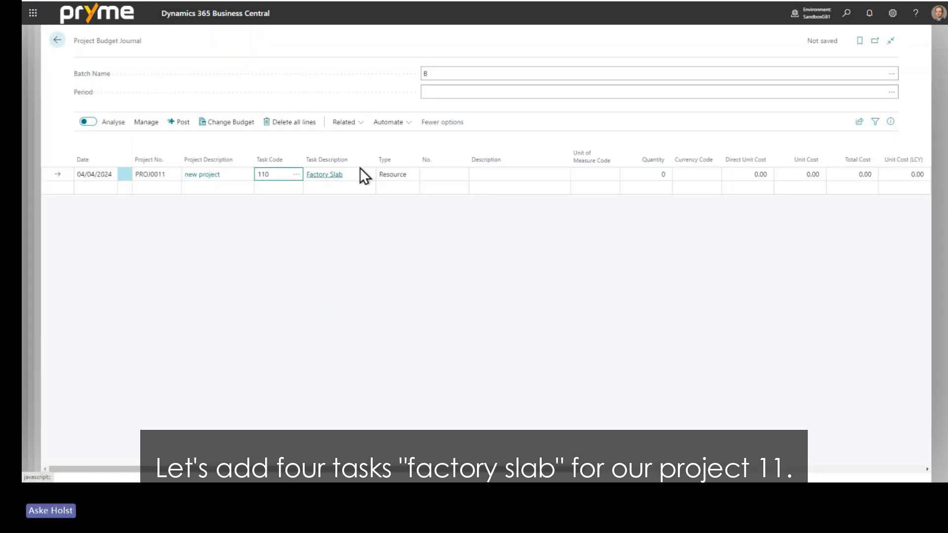
Set the journal line's type to Expense and its number to HOTEL.
left_click(401, 175)
left_click(401, 203)
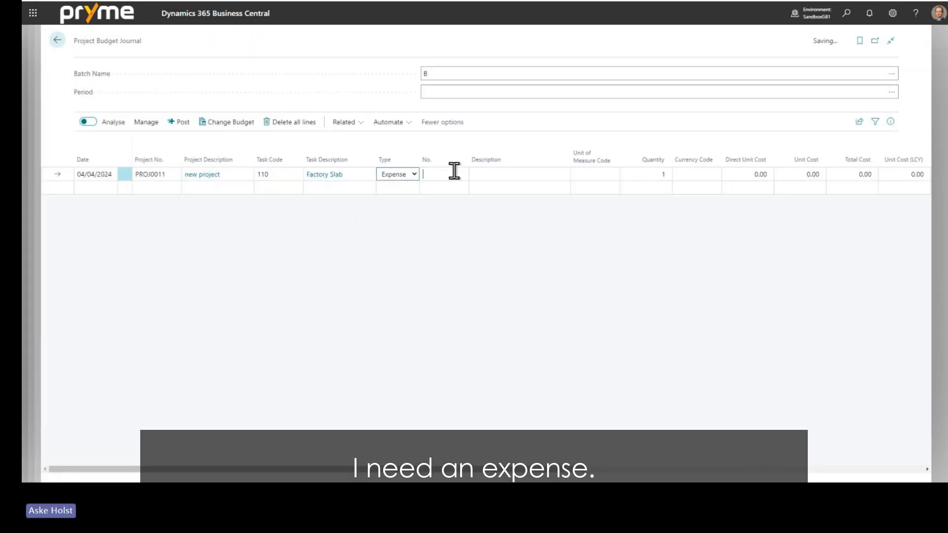
left_click(453, 174)
left_click(458, 174)
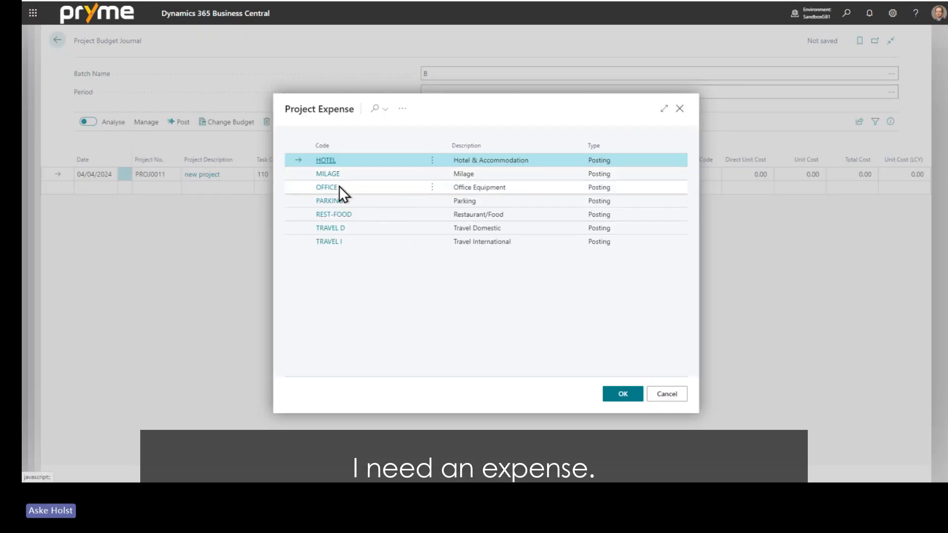
left_click(325, 163)
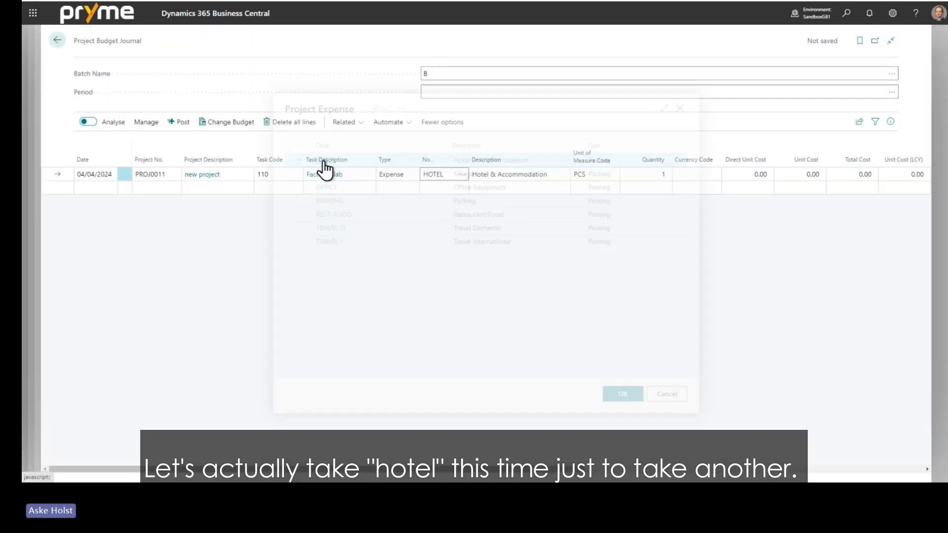
Replace the journal line's description with "Elec. subcontracting".
left_click(500, 173)
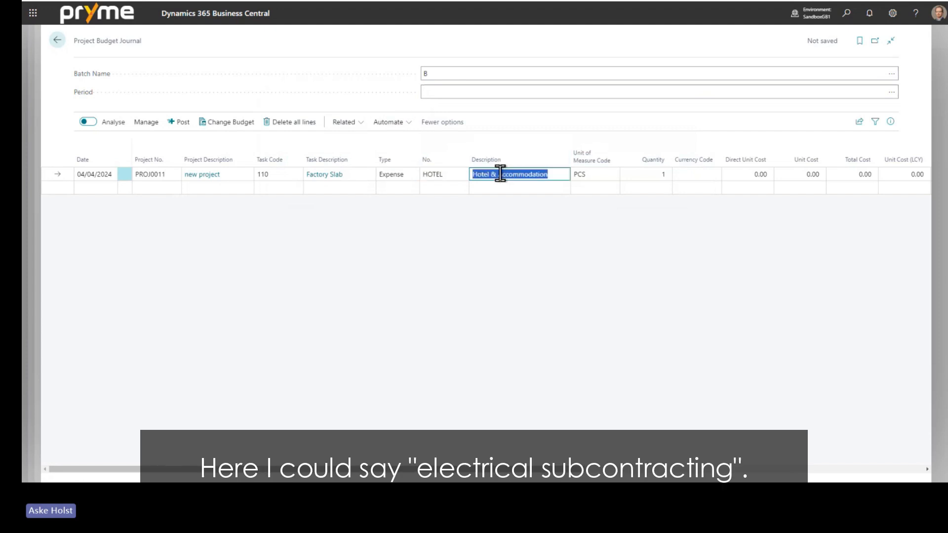
type("Elec. subcontracting")
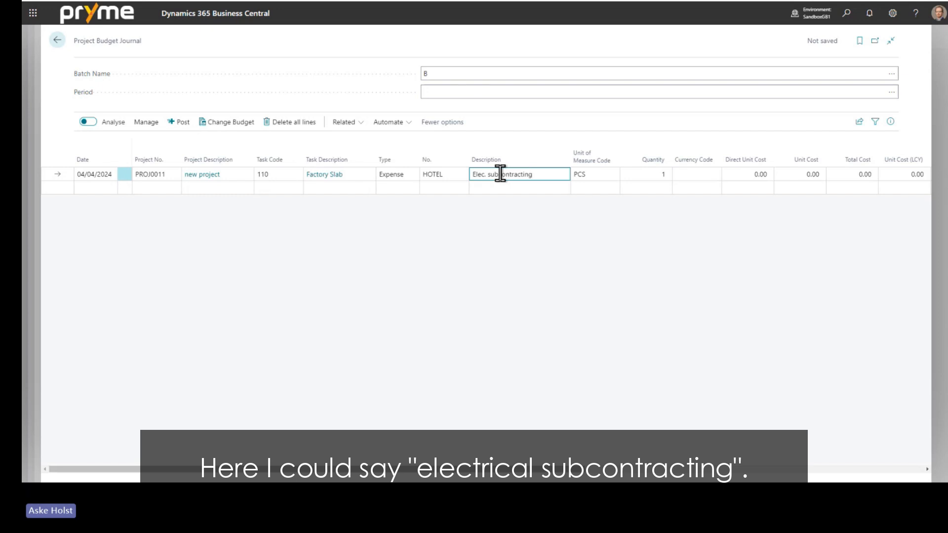
left_click(517, 120)
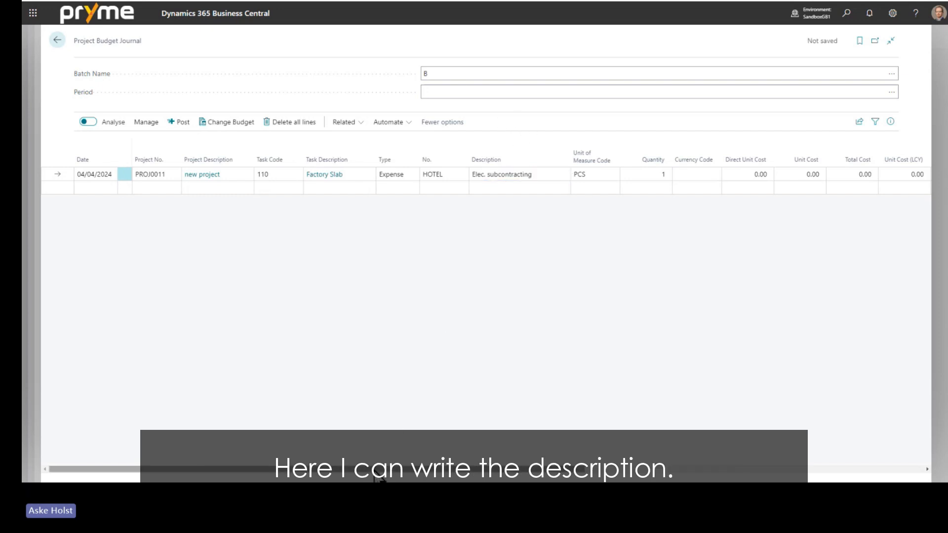
Set the unit cost of the Elec. subcontracting line to 5000.
left_click_drag(380, 469, 569, 469)
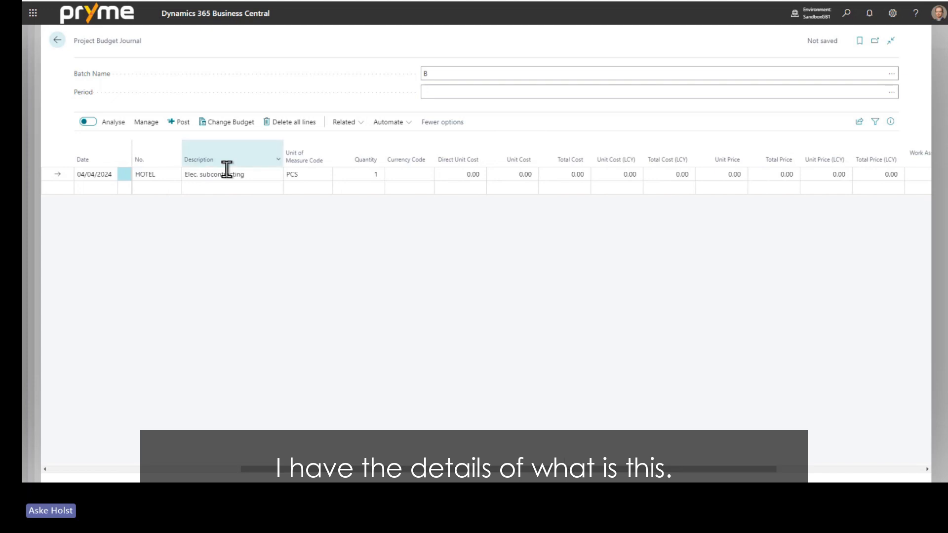
left_click(505, 172)
type("5000")
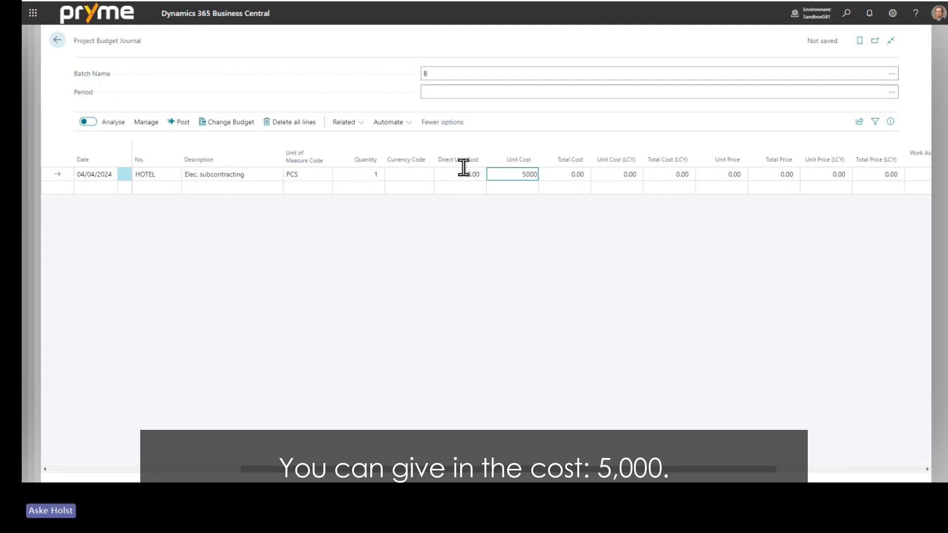
Set the Elec. subcontracting line's quantity to 50 and its unit cost to 100.
left_click(360, 173)
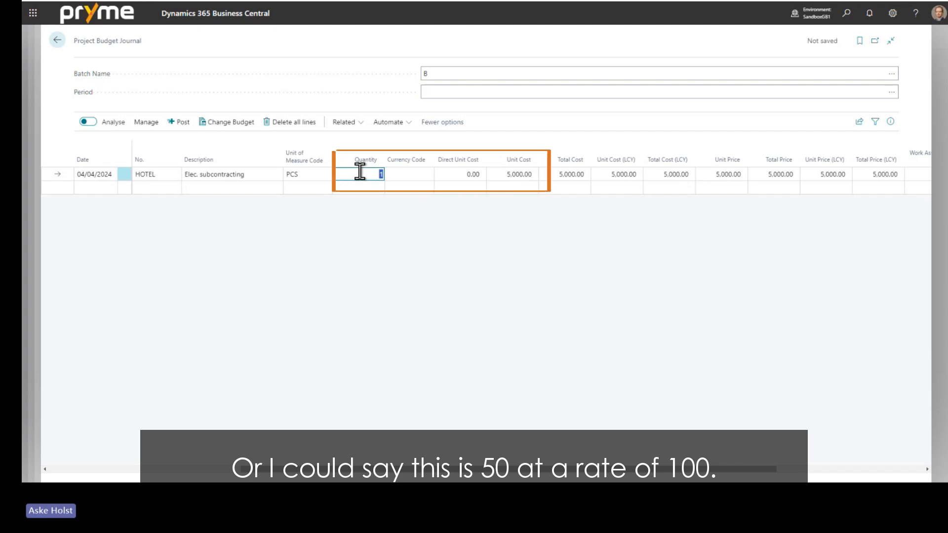
type("50")
key("Tab")
left_click(491, 178)
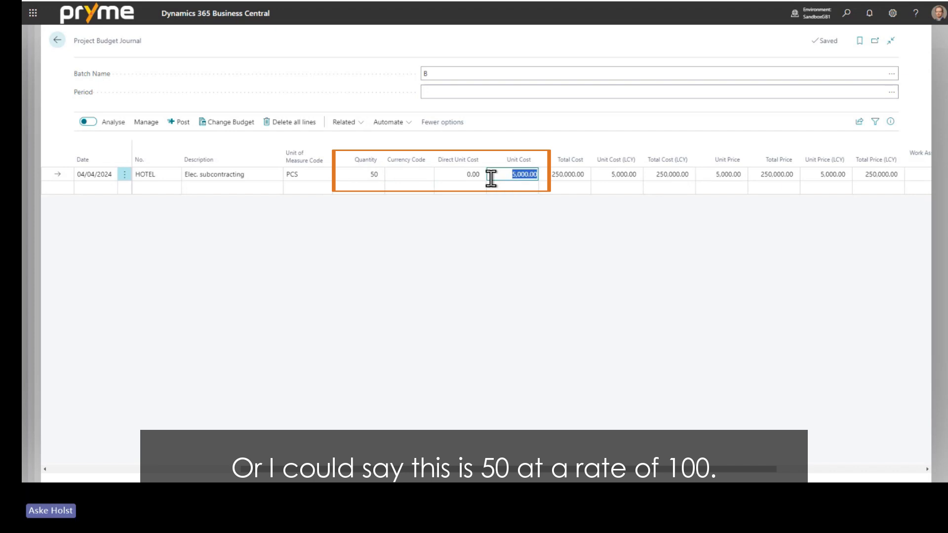
type("1000")
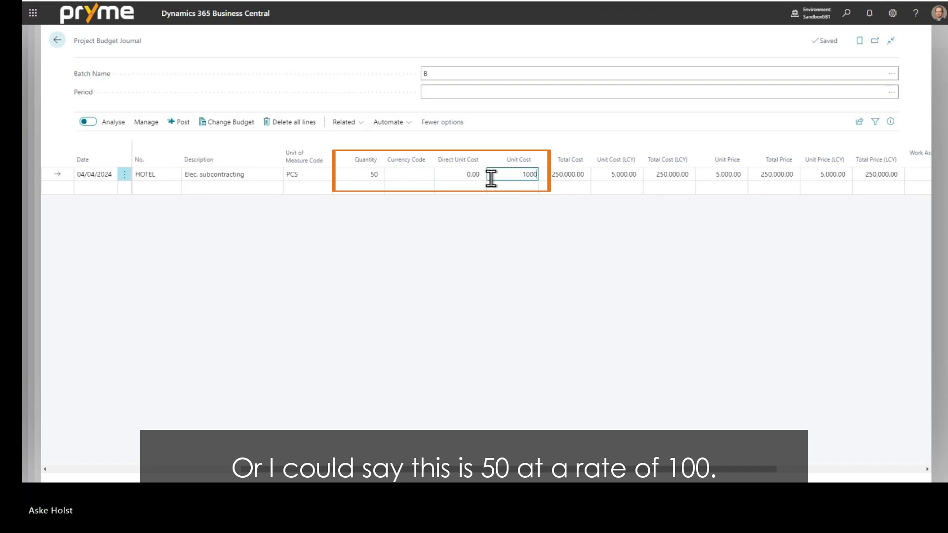
key("BackSpace")
key("Tab")
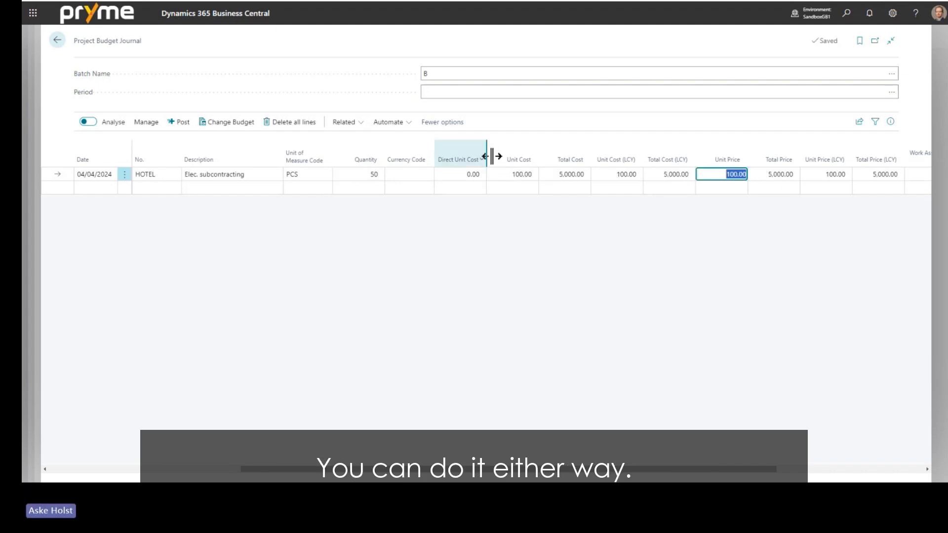
left_click(513, 126)
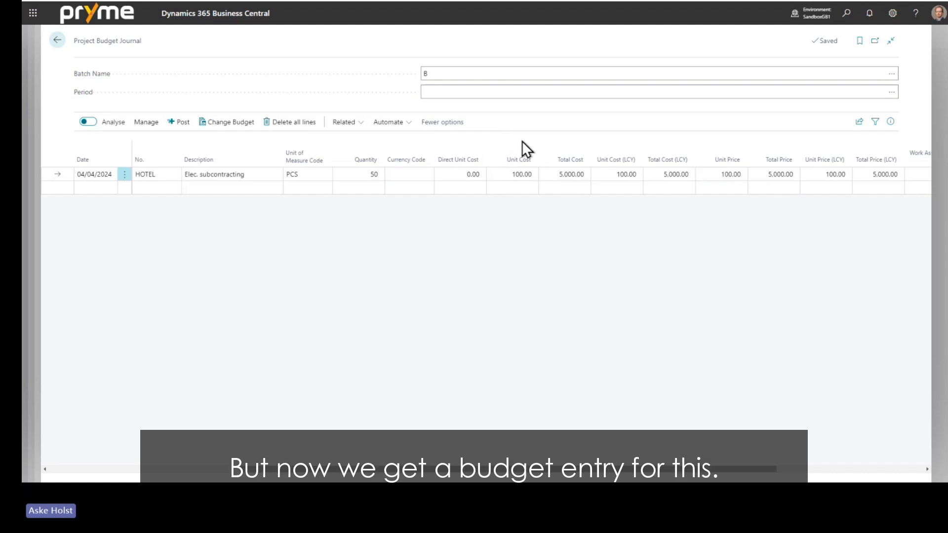
Post the budget journal, then close the journal and its batch list to return to the project plan.
left_click(176, 123)
left_click(524, 275)
left_click(567, 275)
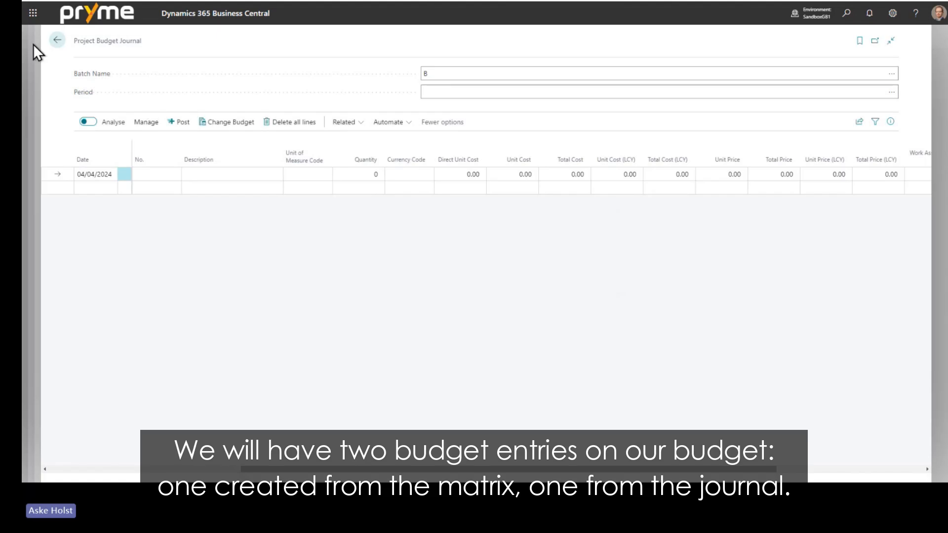
left_click(55, 41)
left_click(268, 41)
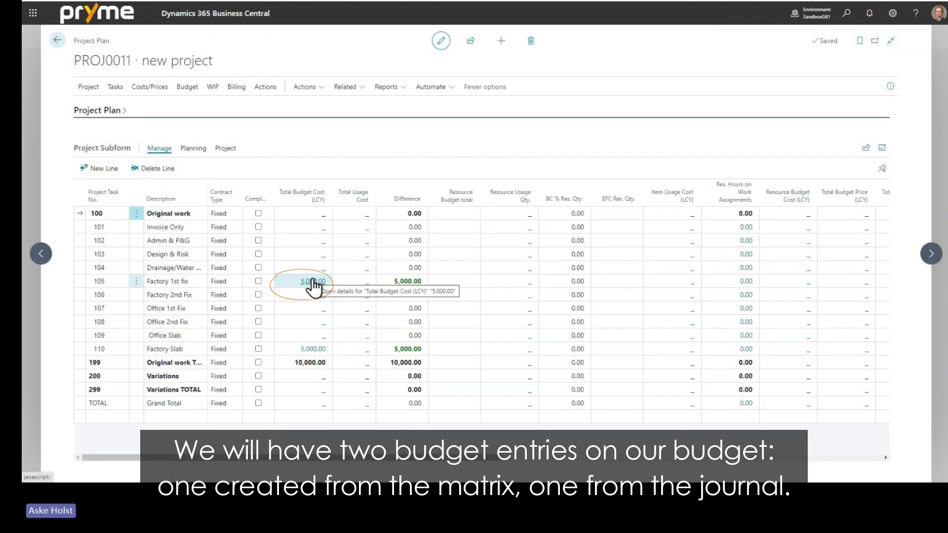
Set Planning Integration to INIT-EST in the Budget section of PROJ0011's project card, and return to the project plan.
left_click(310, 349)
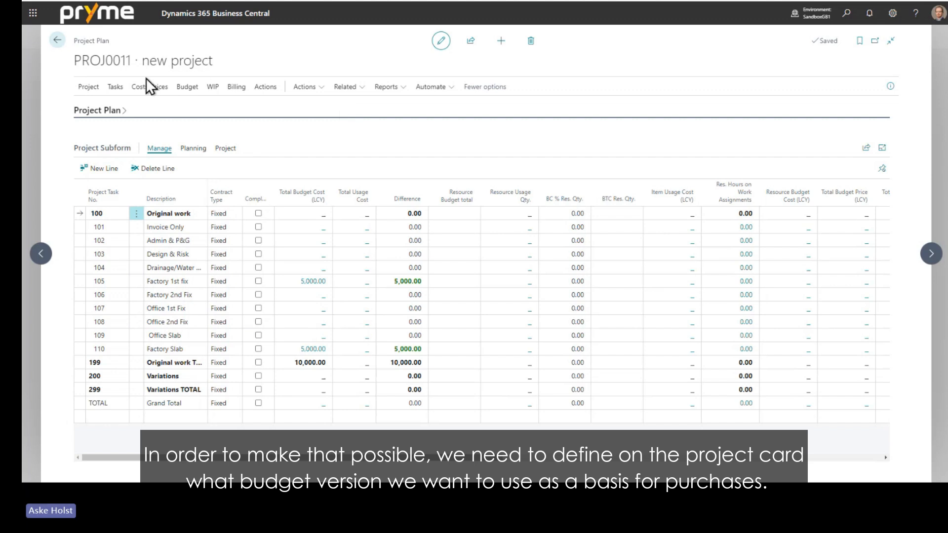
left_click(89, 87)
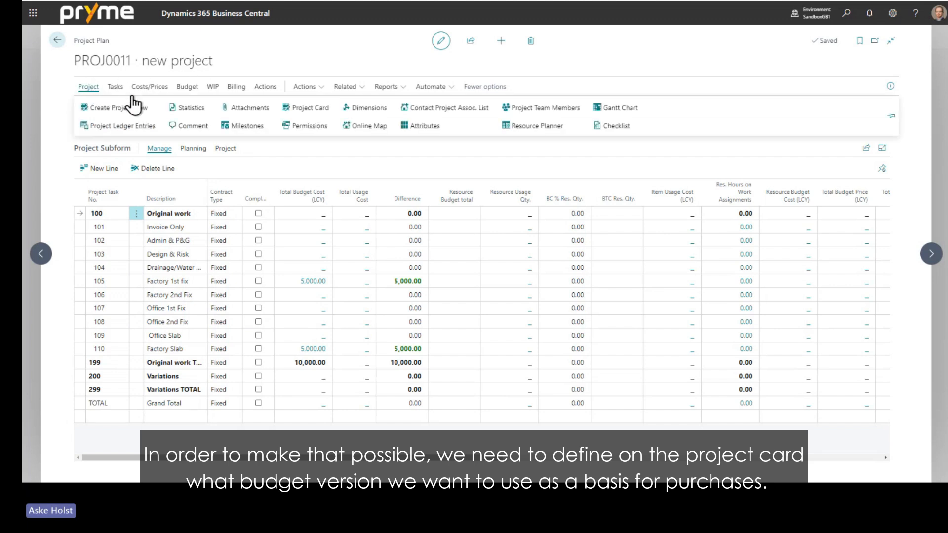
left_click(291, 107)
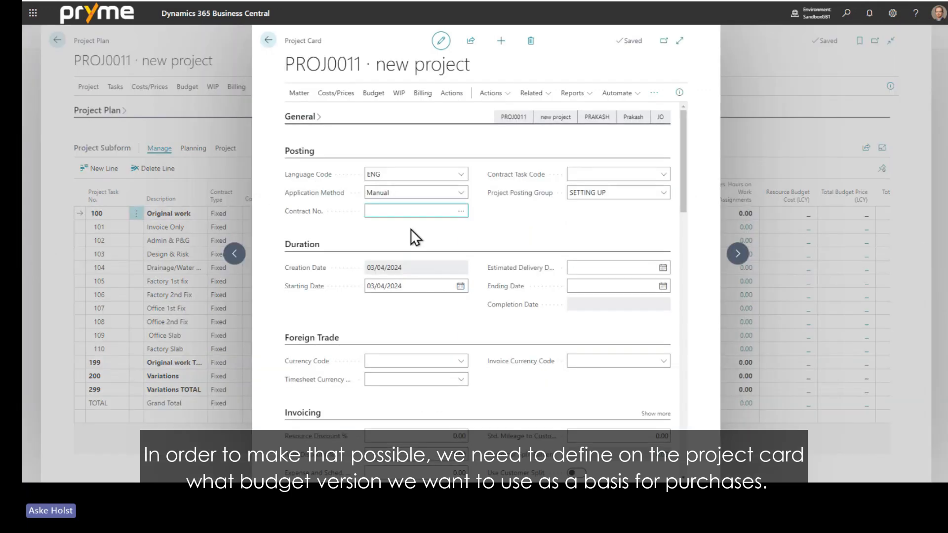
left_click(428, 205)
scroll(422, 229, "down", 9)
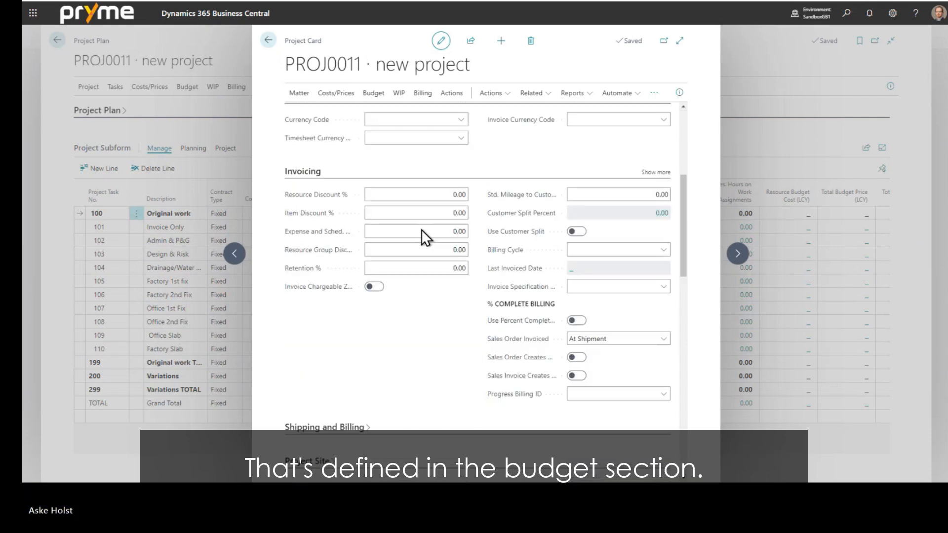
scroll(422, 229, "down", 4)
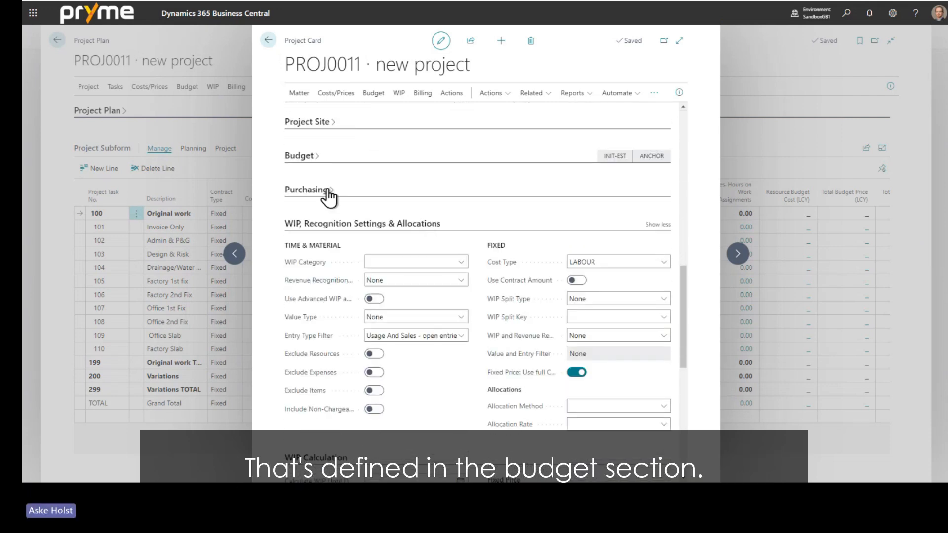
left_click(314, 157)
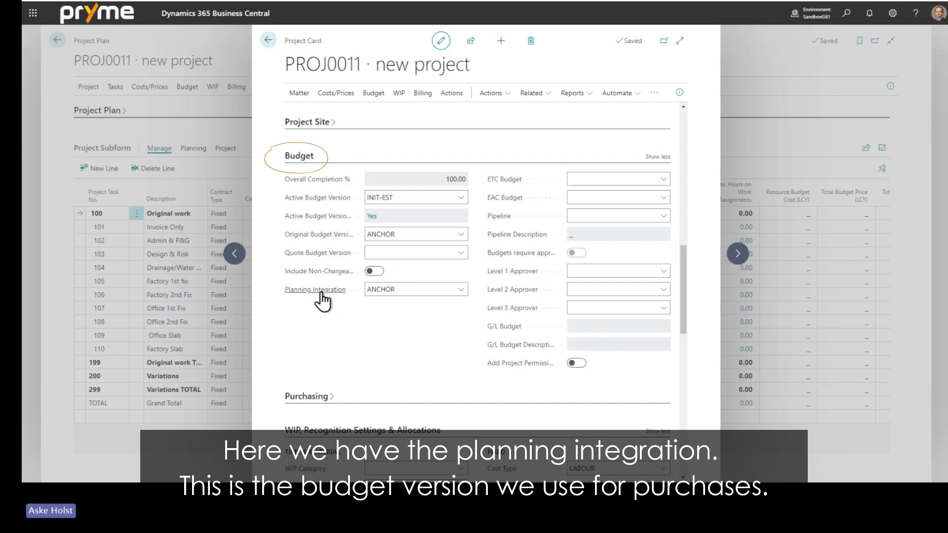
mouse_move(293, 295)
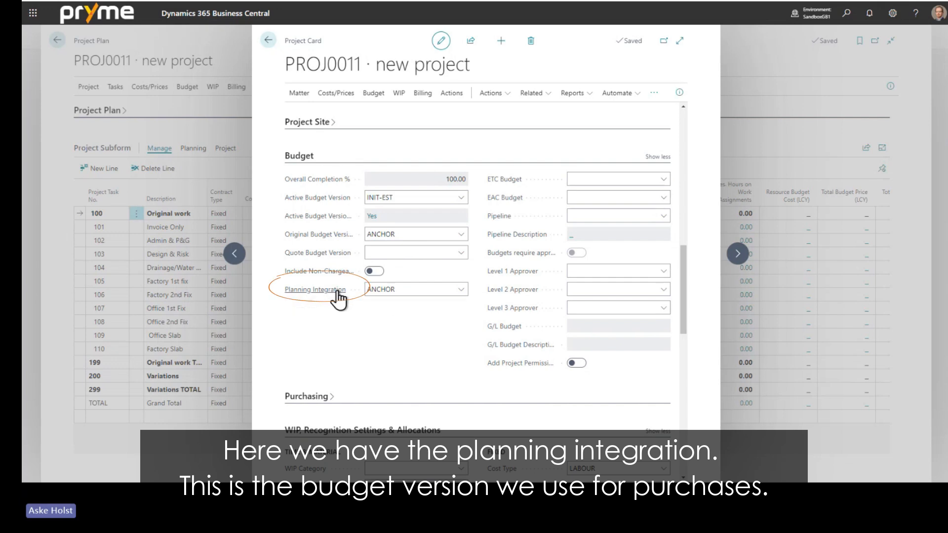
mouse_move(338, 293)
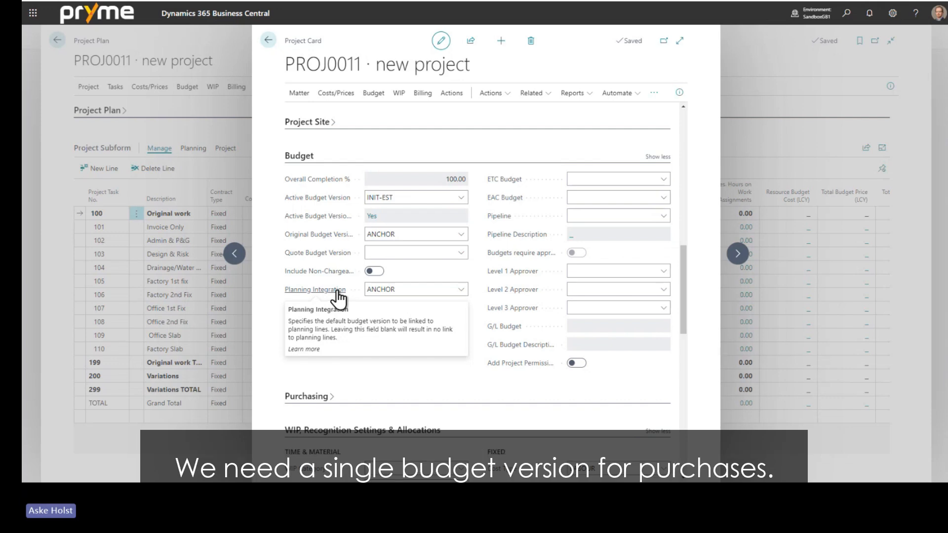
left_click(461, 292)
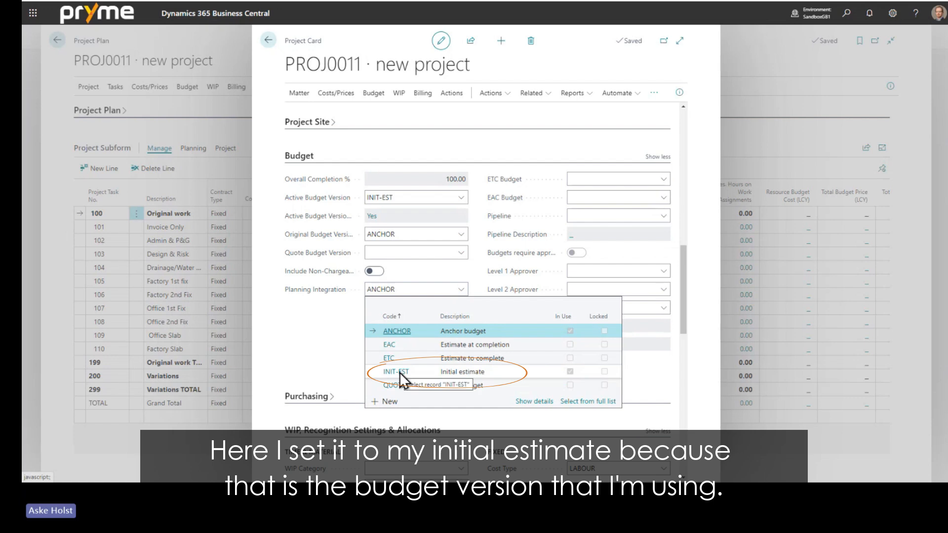
left_click(399, 372)
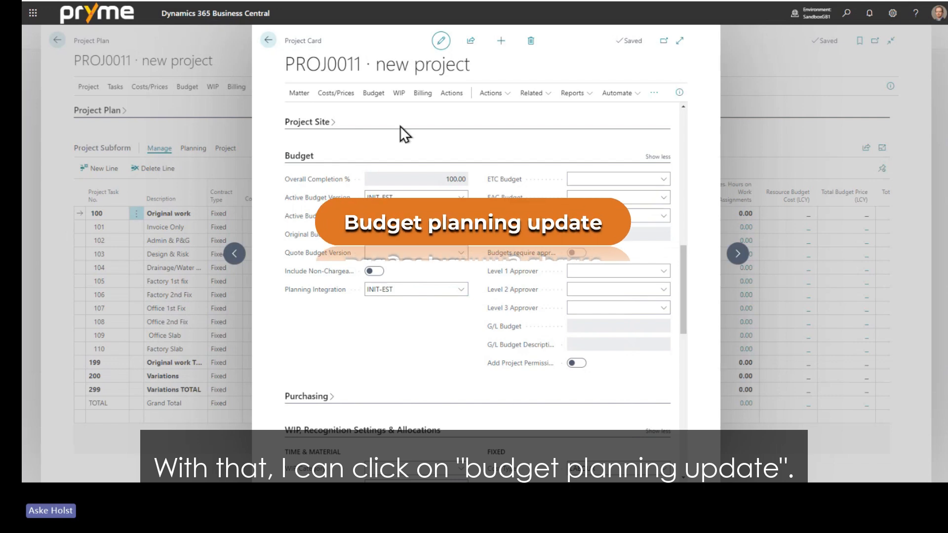
left_click(266, 43)
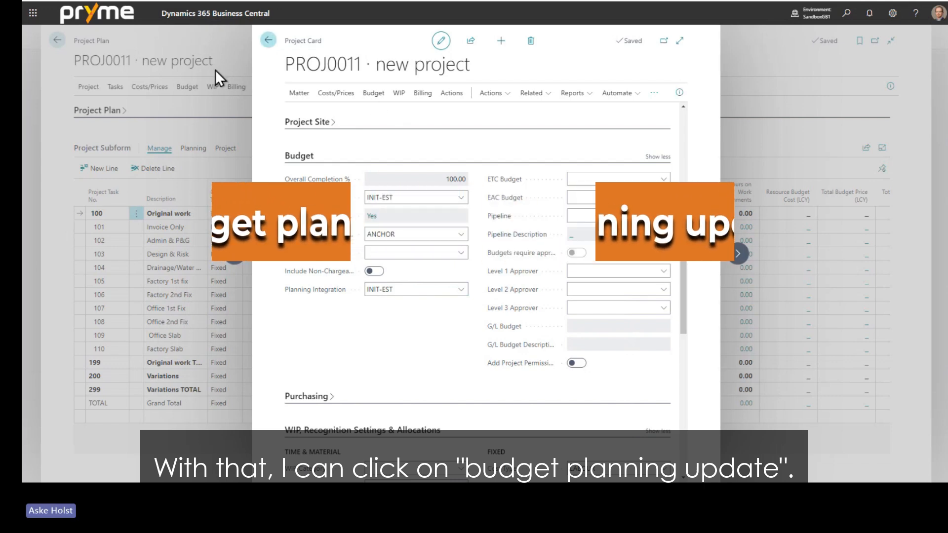
Open the Budget Planning Update for PROJ0011 and select both expense entries, for tasks 105 and 110.
left_click(187, 87)
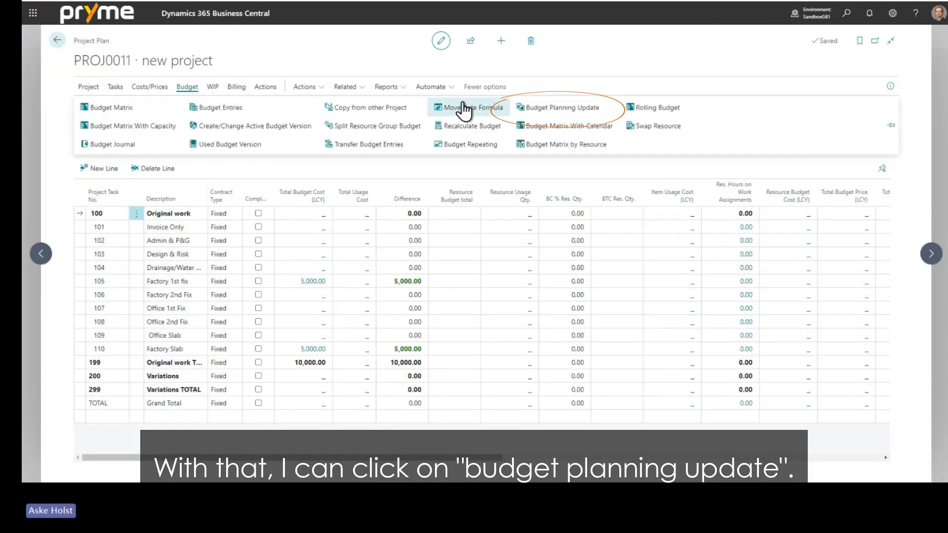
left_click(542, 108)
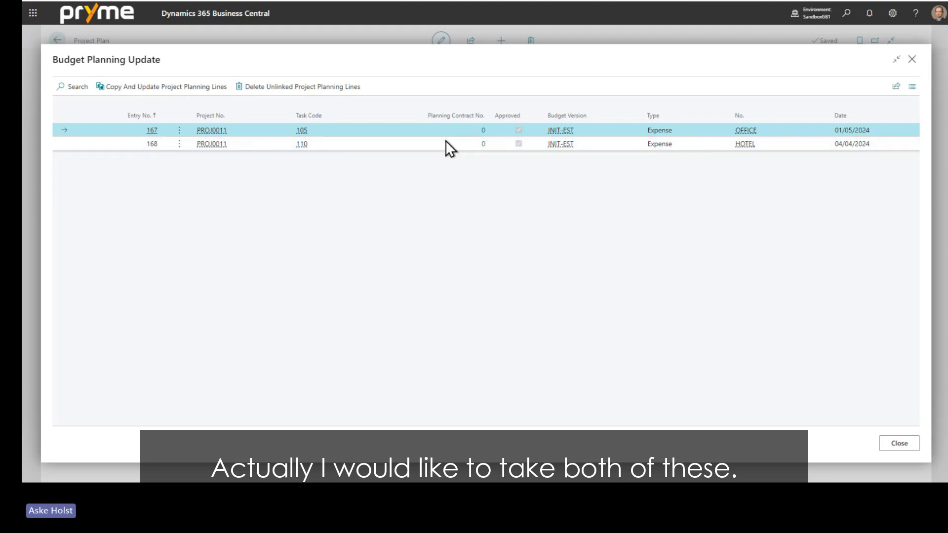
left_click(243, 143, "shift")
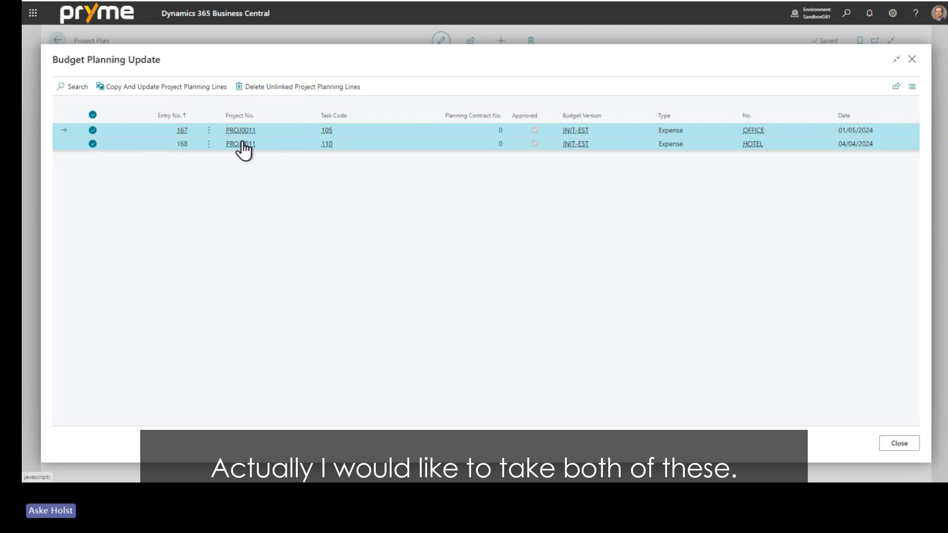
Create an expense payment type PURCH with the Company Paid function and AP as its expense posting.
left_click(847, 14)
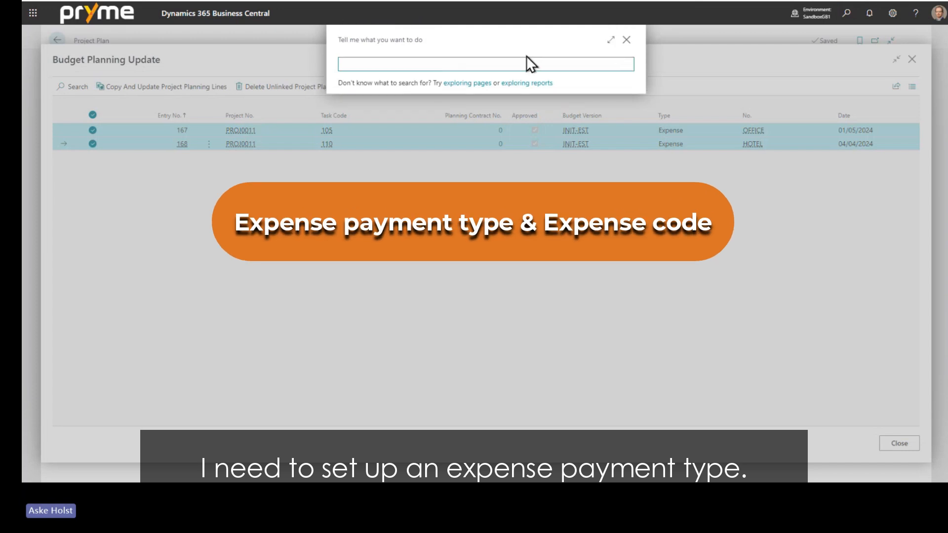
type("exp paym")
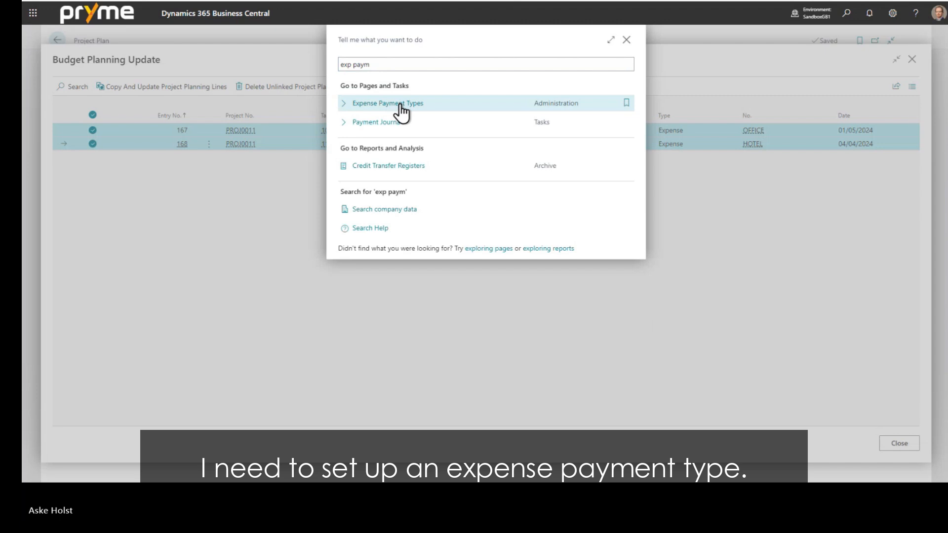
left_click(402, 104)
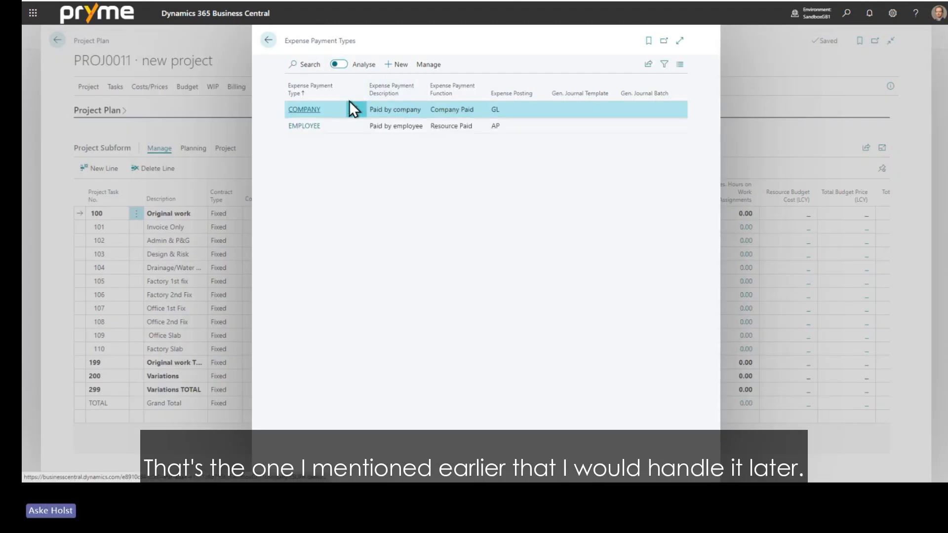
left_click(394, 67)
type("PURCH")
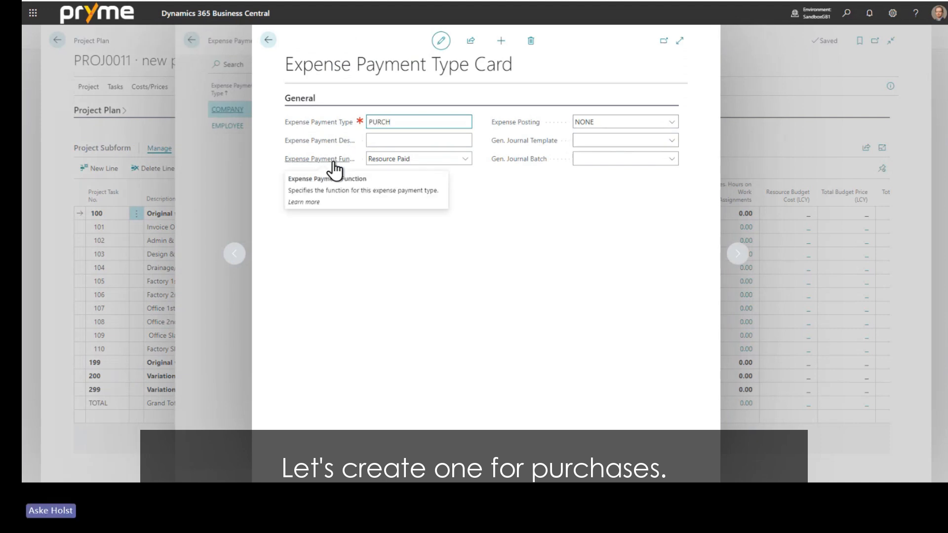
key("Tab")
left_click(464, 160)
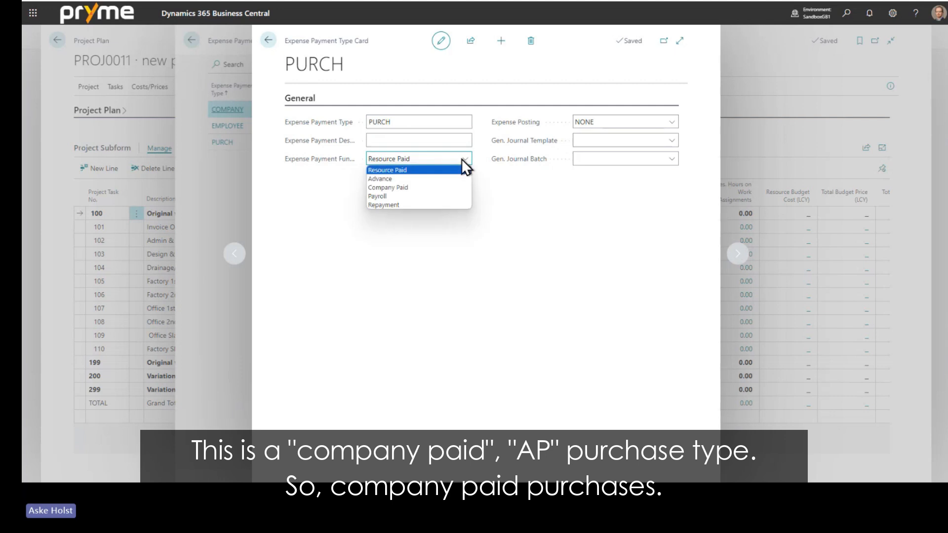
left_click(404, 189)
left_click(651, 122)
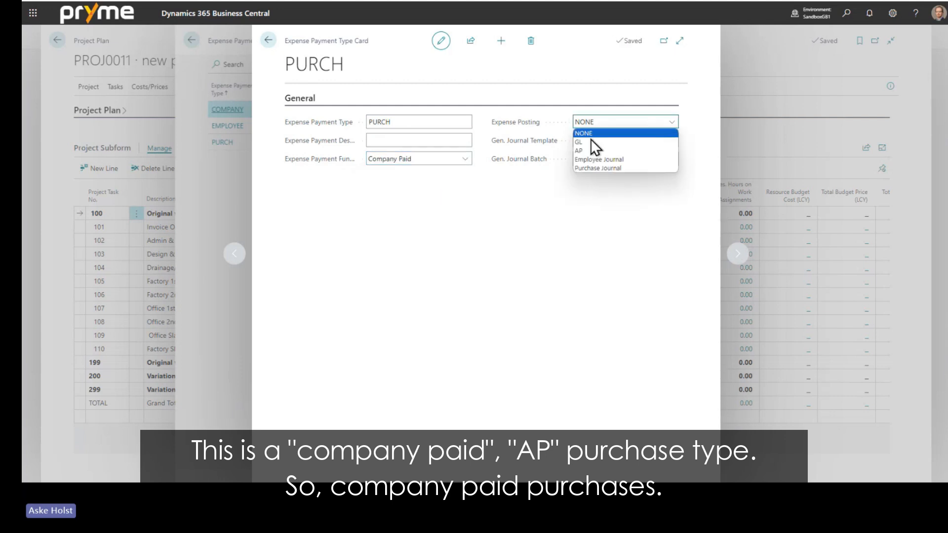
left_click(590, 147)
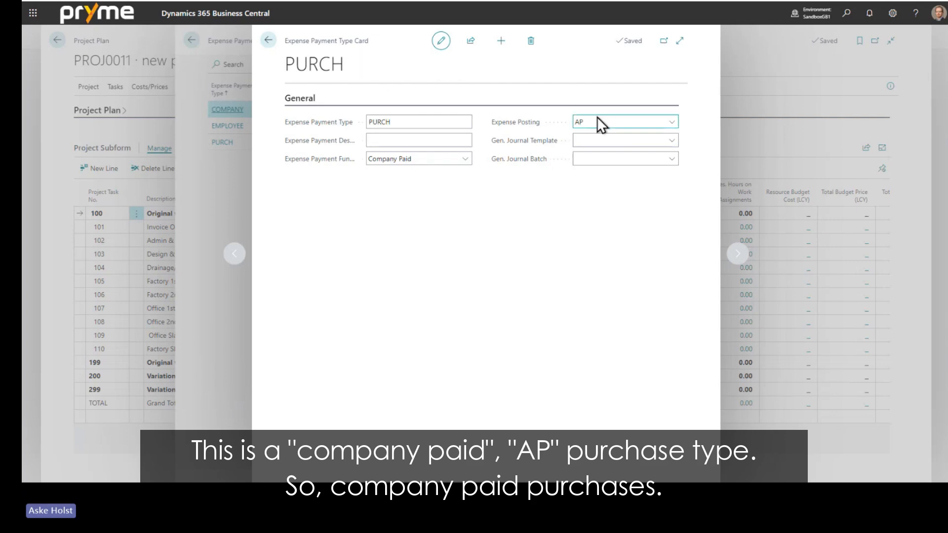
left_click(268, 42)
left_click(269, 42)
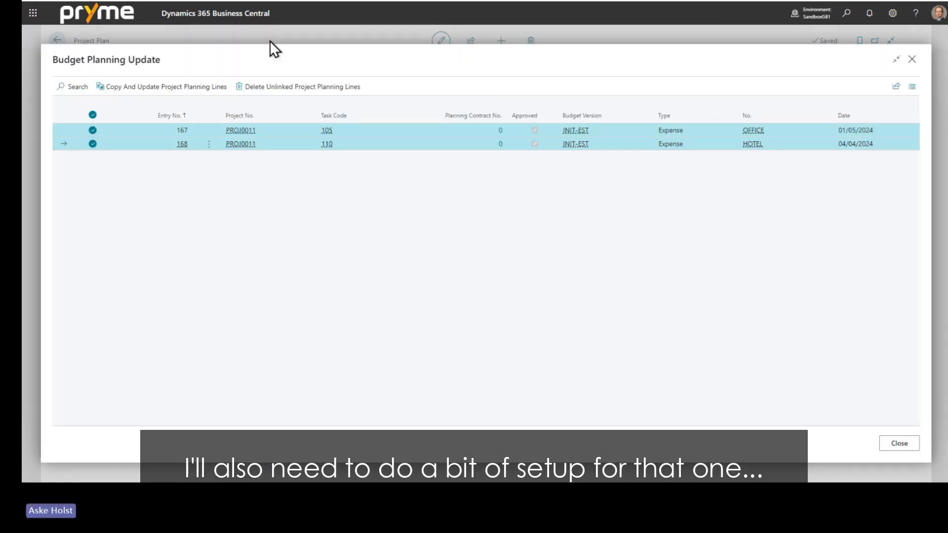
Leave the Budget Planning Update and project pages, and open the Project Expense Posting Setup in full-page view.
left_click(912, 61)
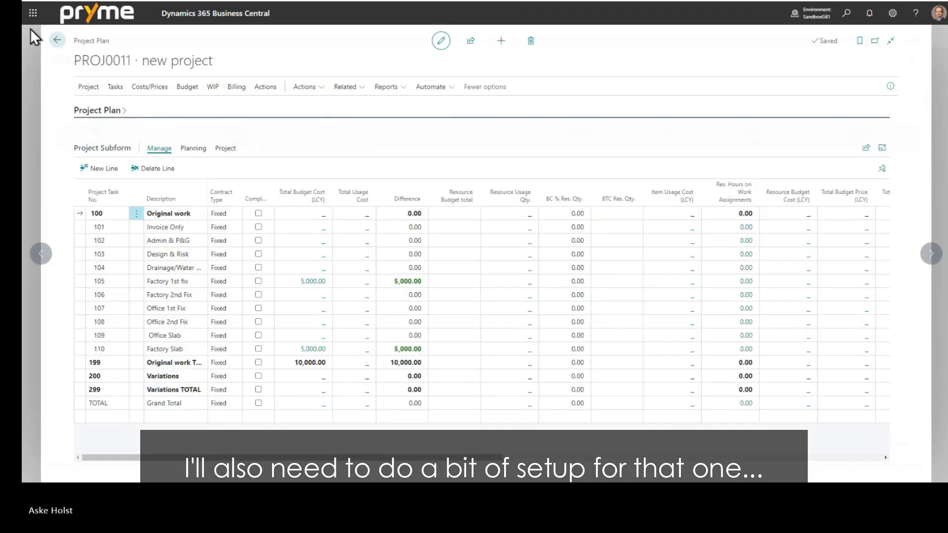
left_click(61, 40)
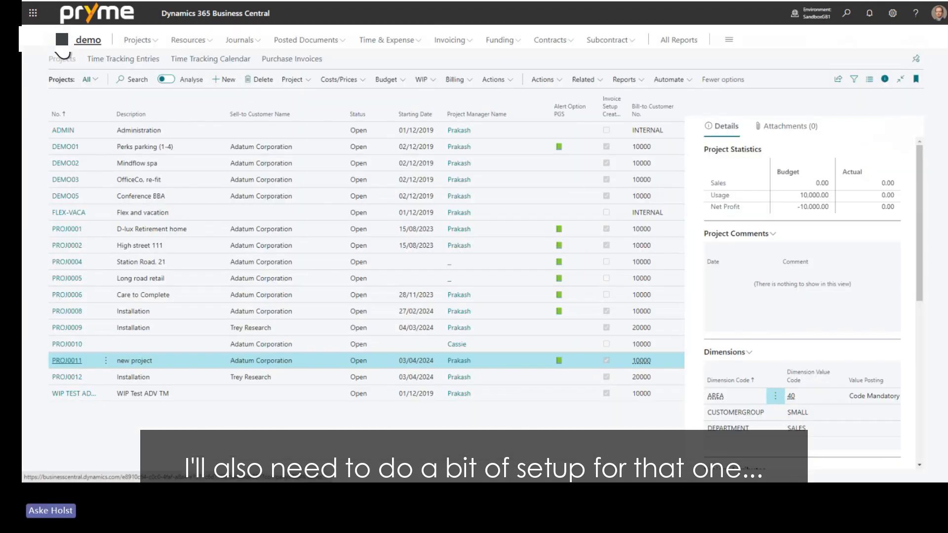
left_click(61, 40)
left_click(135, 105)
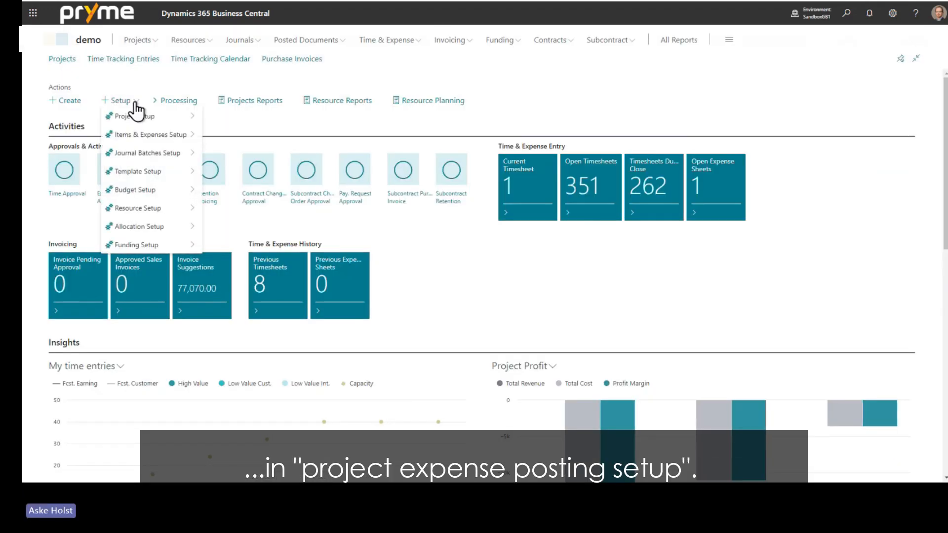
mouse_move(166, 135)
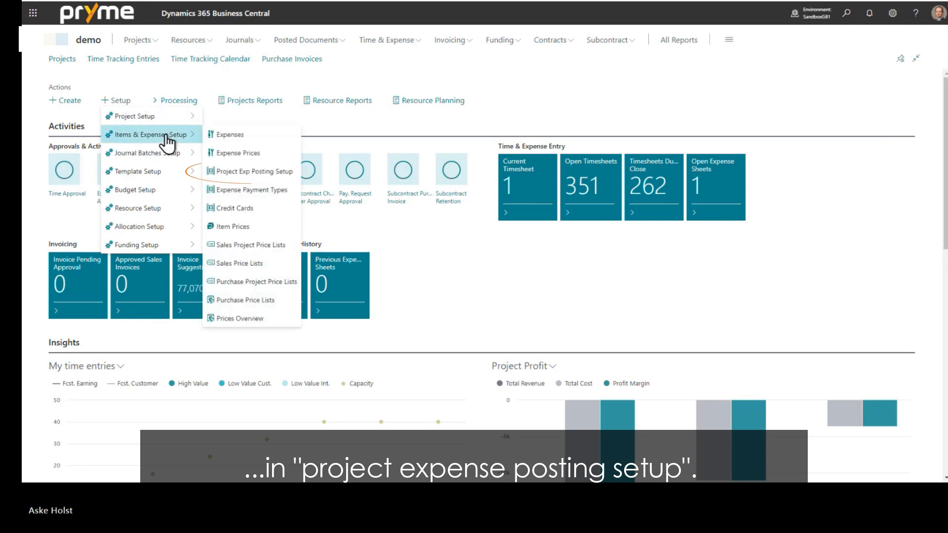
left_click(267, 178)
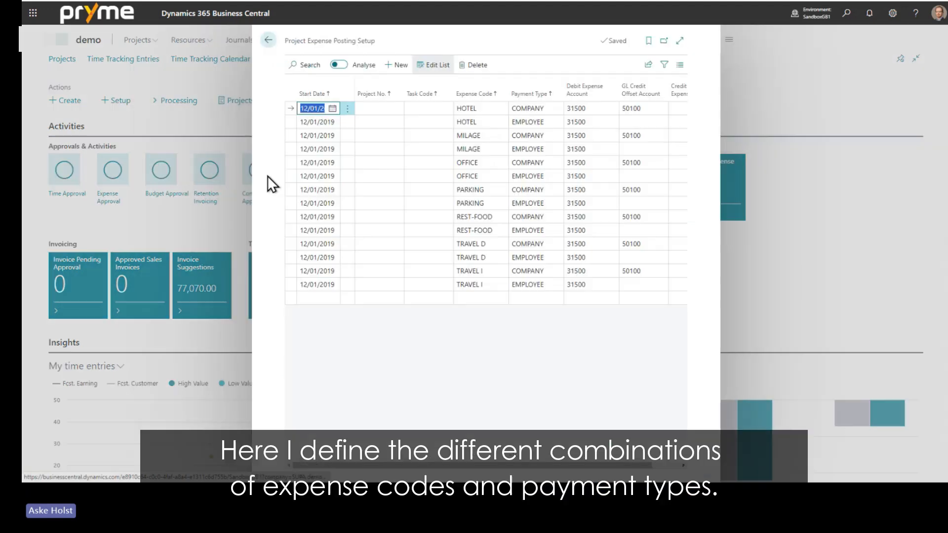
left_click(680, 41)
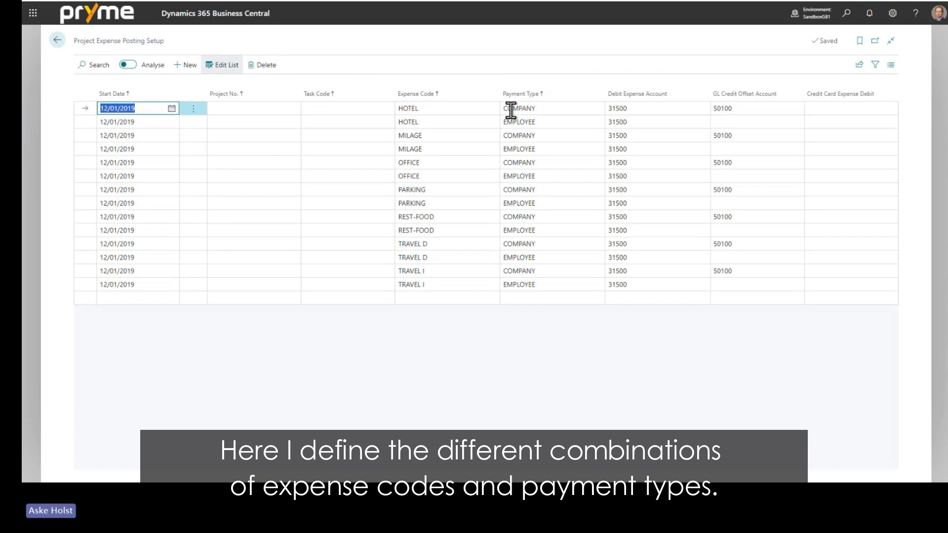
Add an expense posting setup line starting 01/01/2024 for expense code HOTEL and payment type PURCH, with debit expense account 31500.
left_click(120, 300)
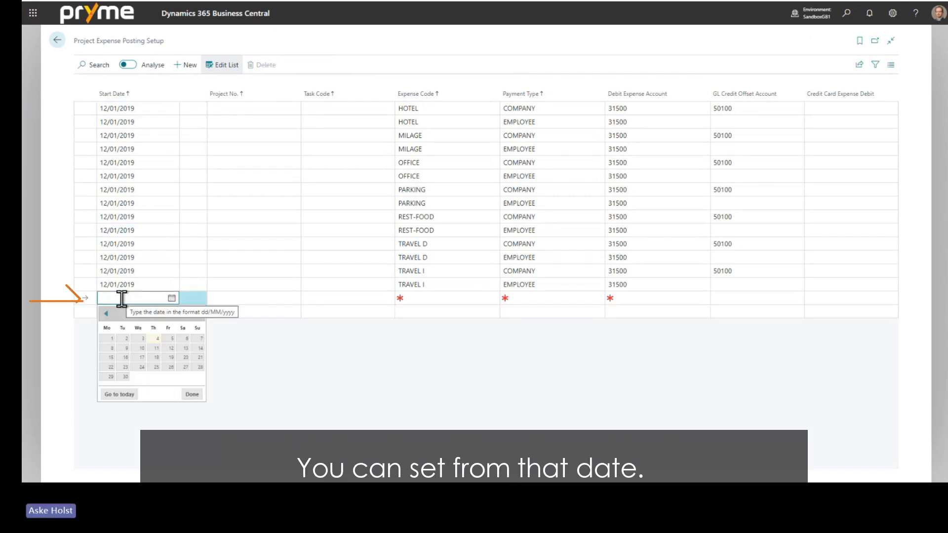
type("1/0")
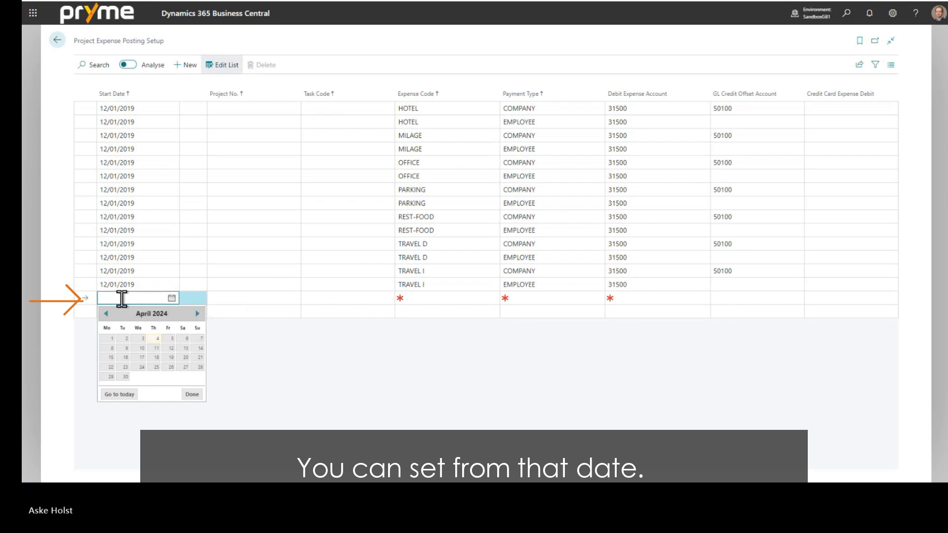
type("1")
key("Tab")
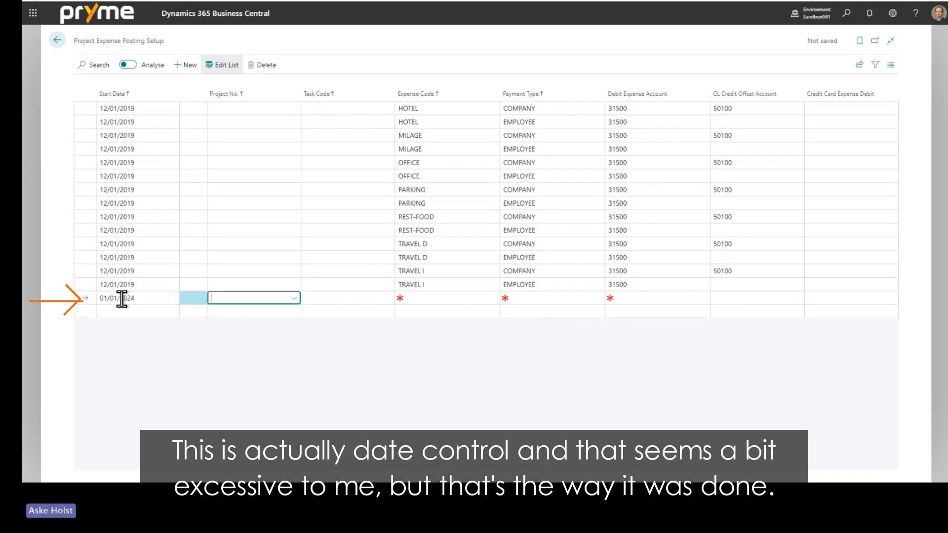
key("Tab")
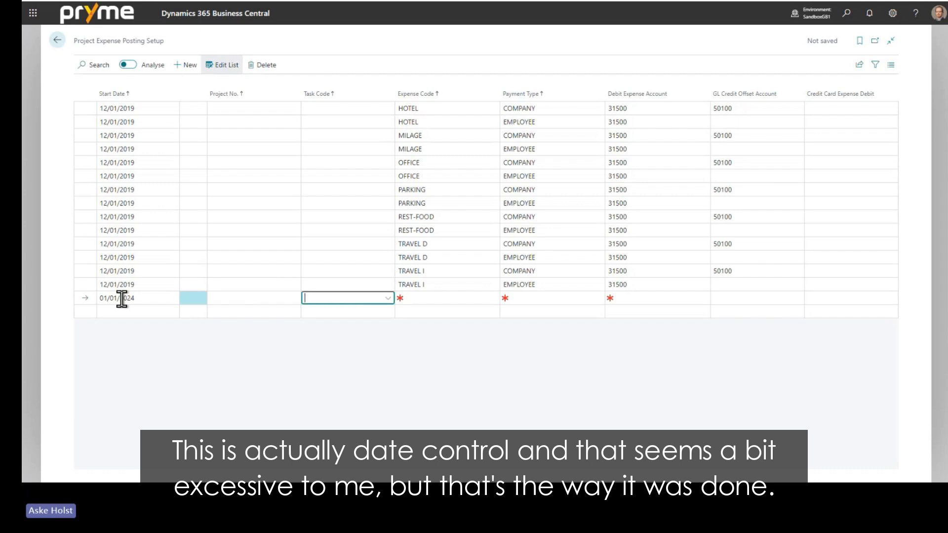
key("Tab")
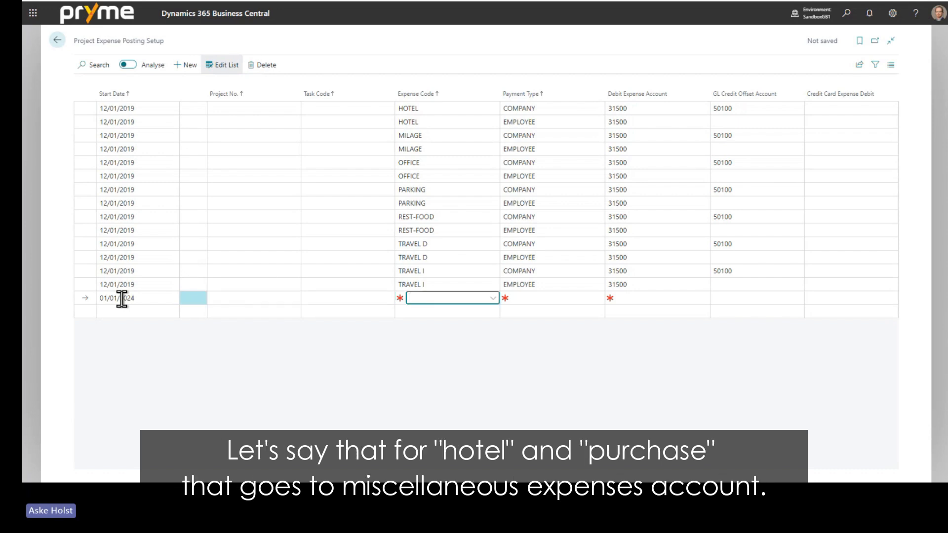
type("hot")
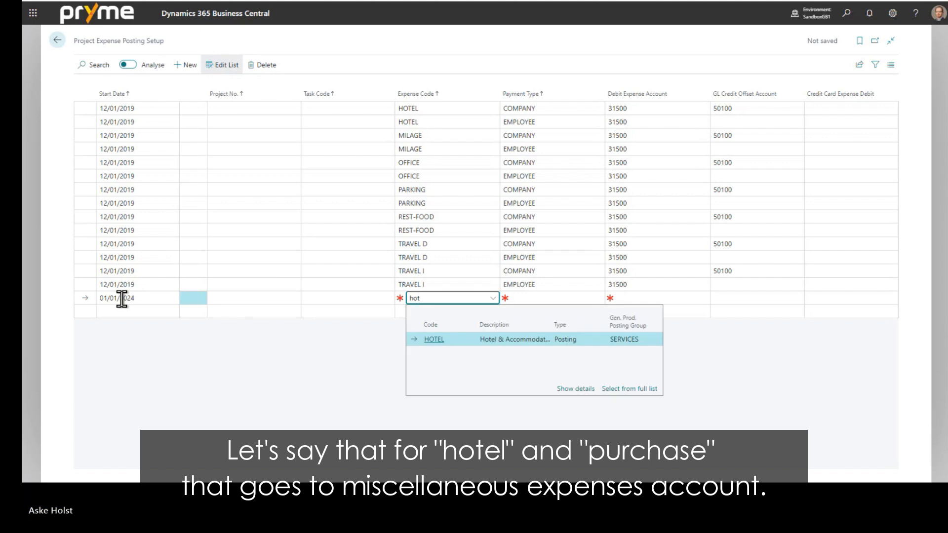
key("Tab")
type("pur")
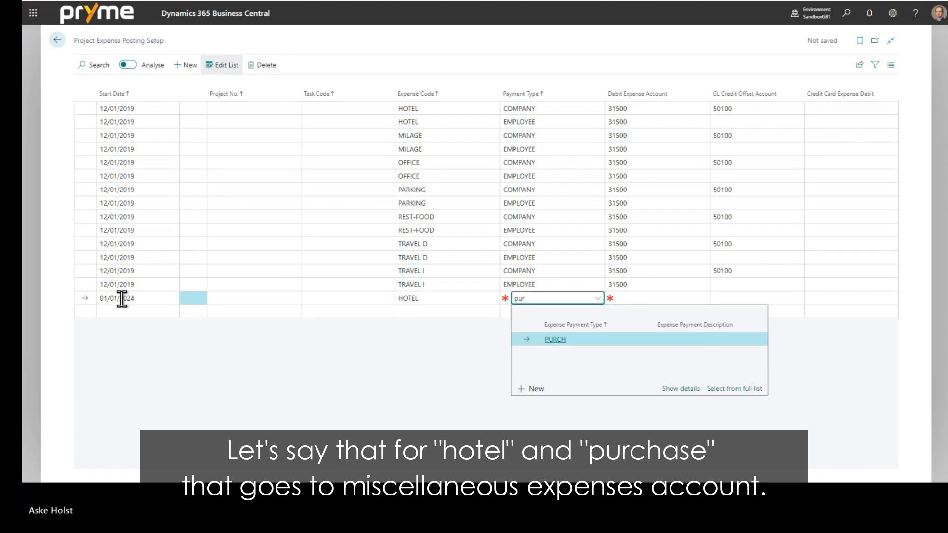
key("Tab")
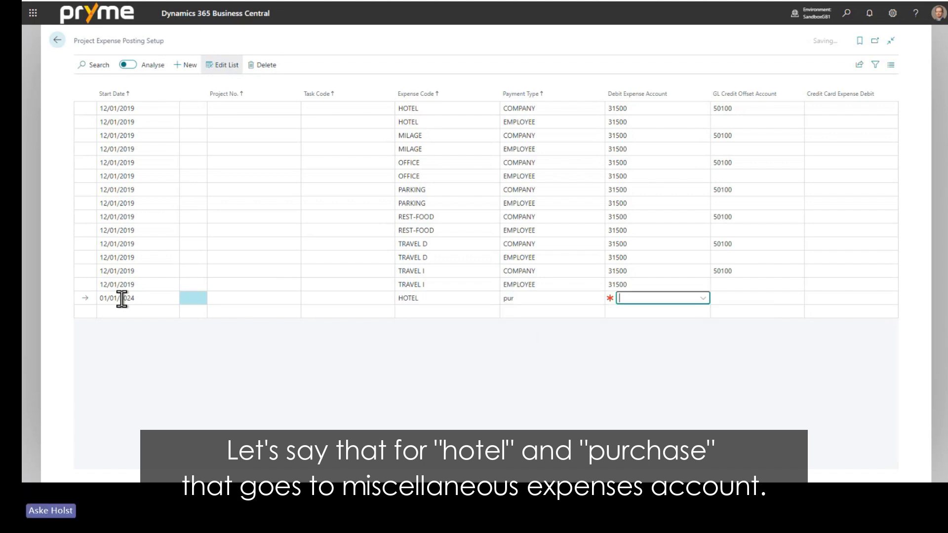
type("31500")
key("Tab")
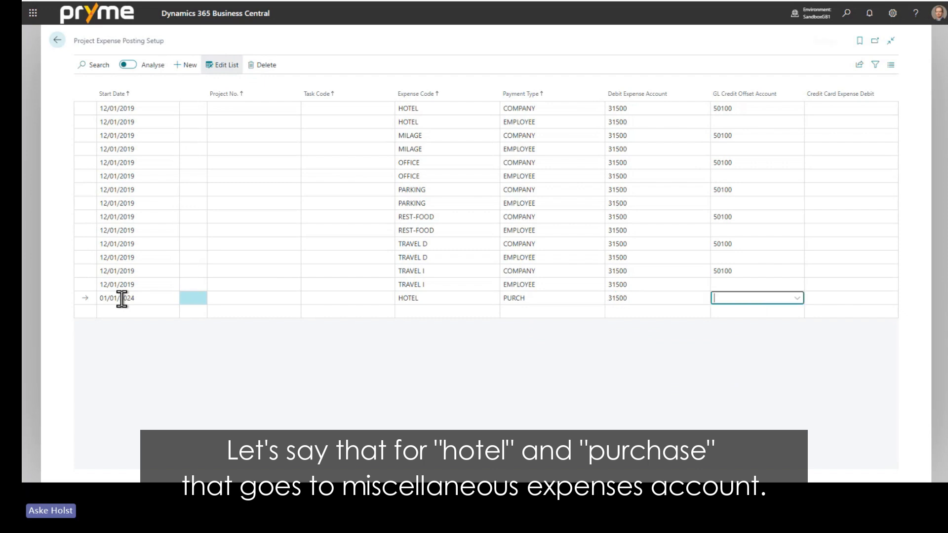
Add a second posting setup line for expense code OFFICE with payment type PURCH, debit expense account 31500 and start date 01/01/2024.
key("Down")
key("shift+Tab")
key("shift+Tab")
key("shift+Tab")
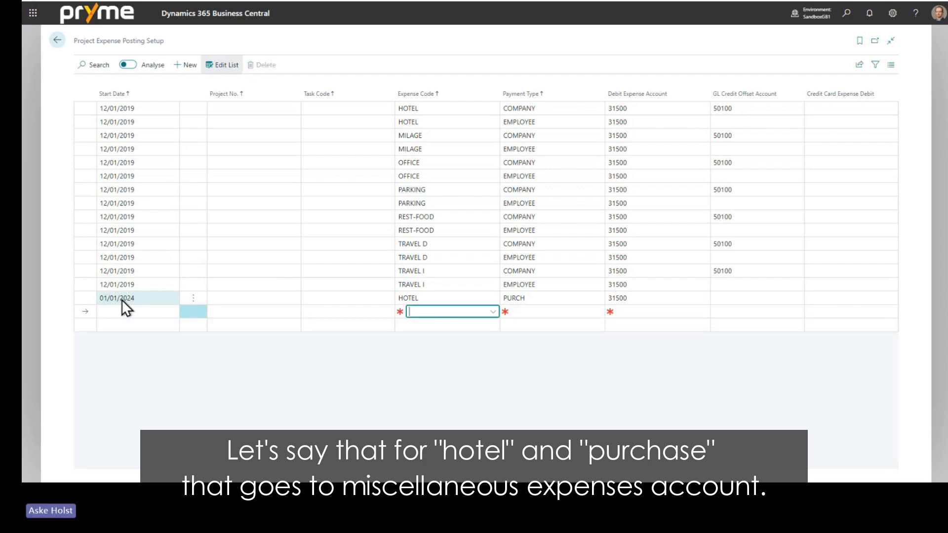
type("off")
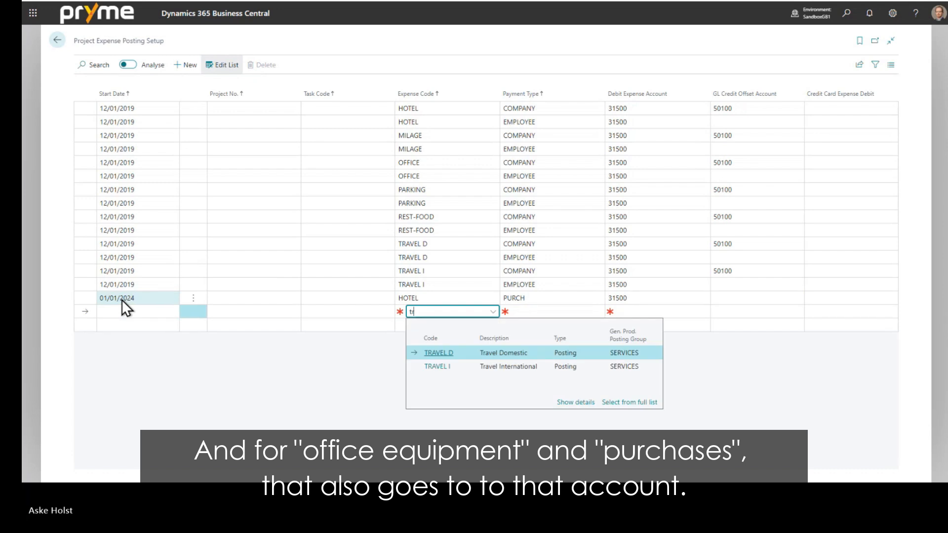
key("Tab")
key("Tab")
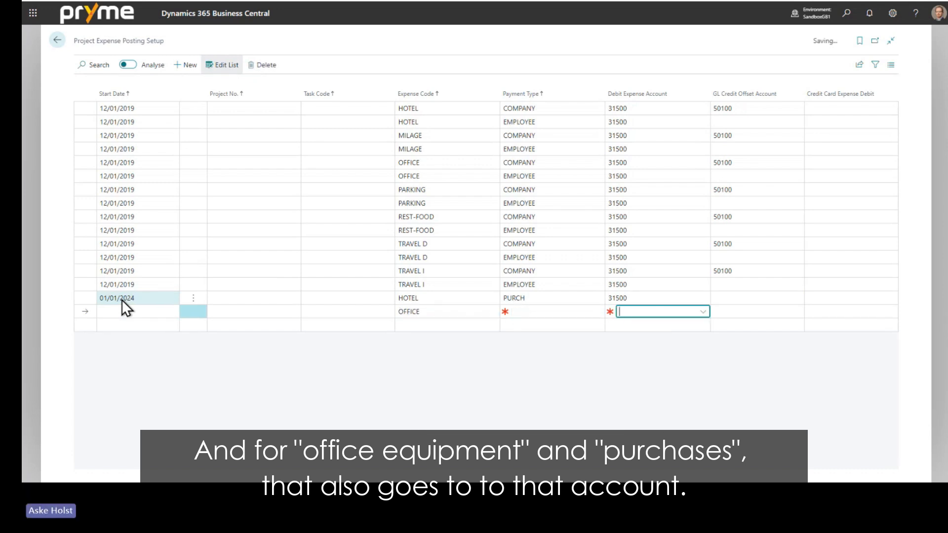
key("shift+Tab")
type("PURCH")
key("Tab")
key("Tab")
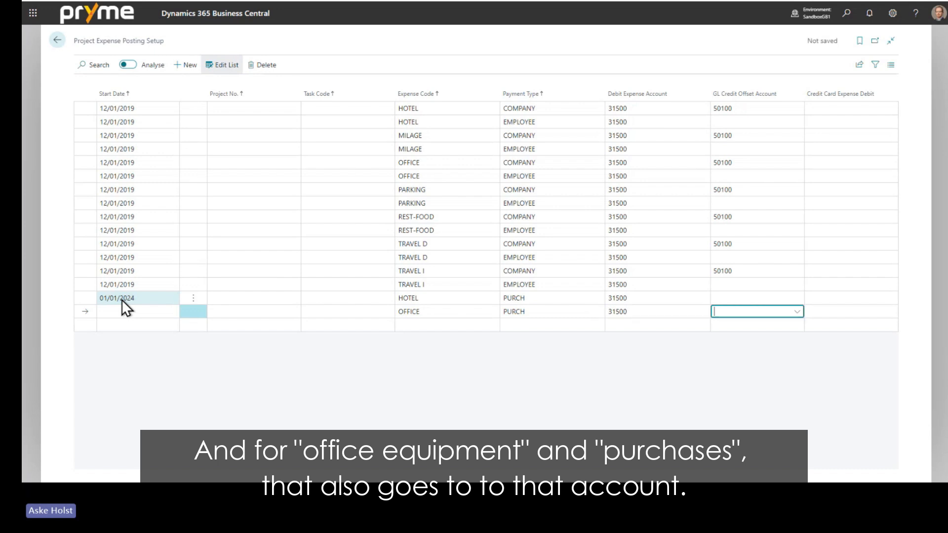
left_click(127, 312)
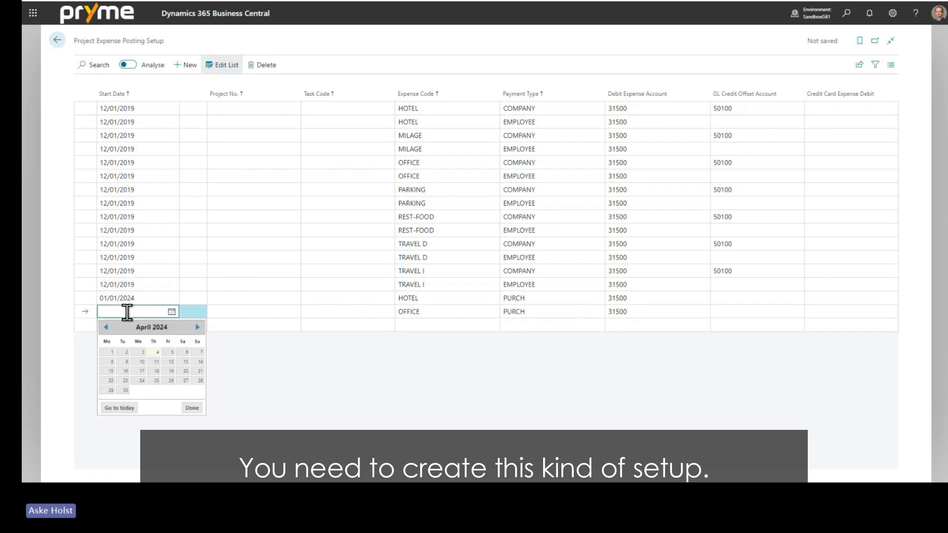
key("F8")
key("Tab")
left_click(324, 46)
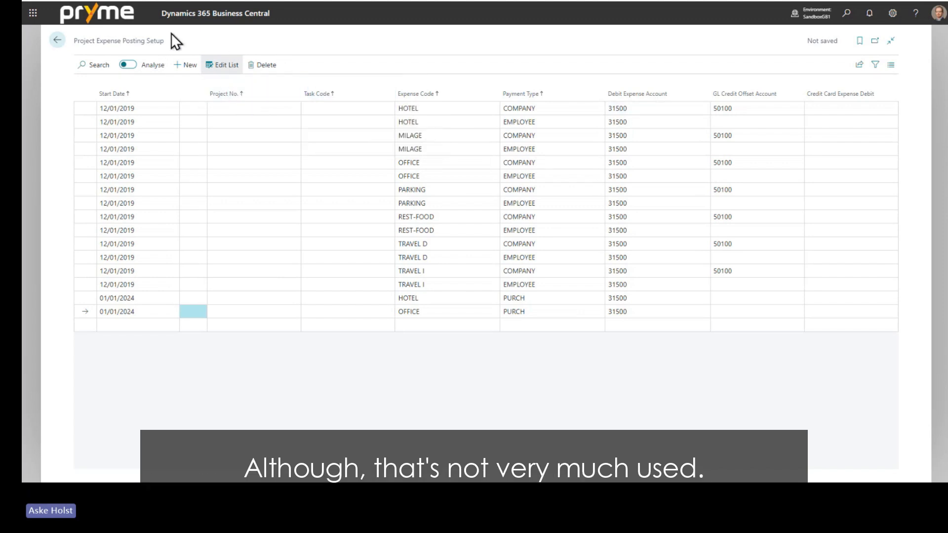
Leave the posting setup and open the project plan of PROJ0011 from the project list.
left_click(58, 40)
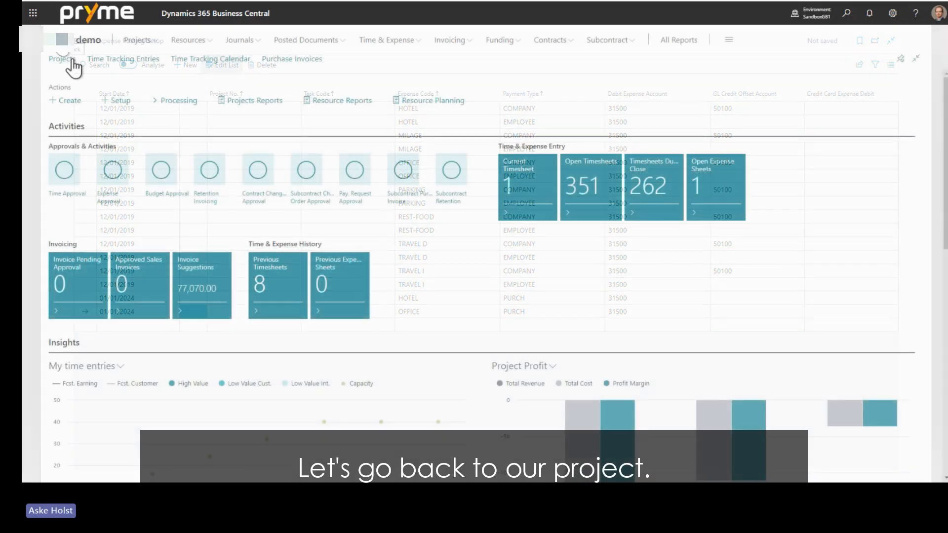
left_click(73, 60)
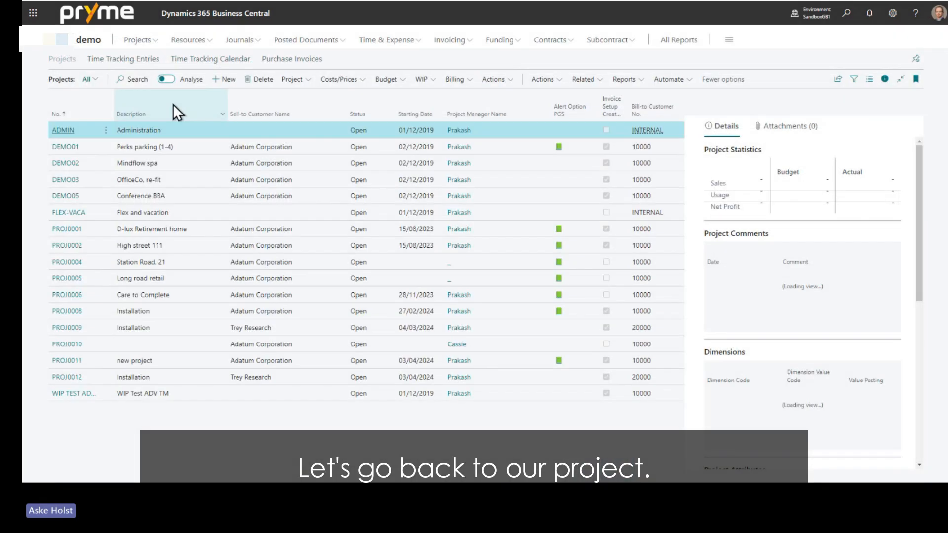
left_click(166, 361)
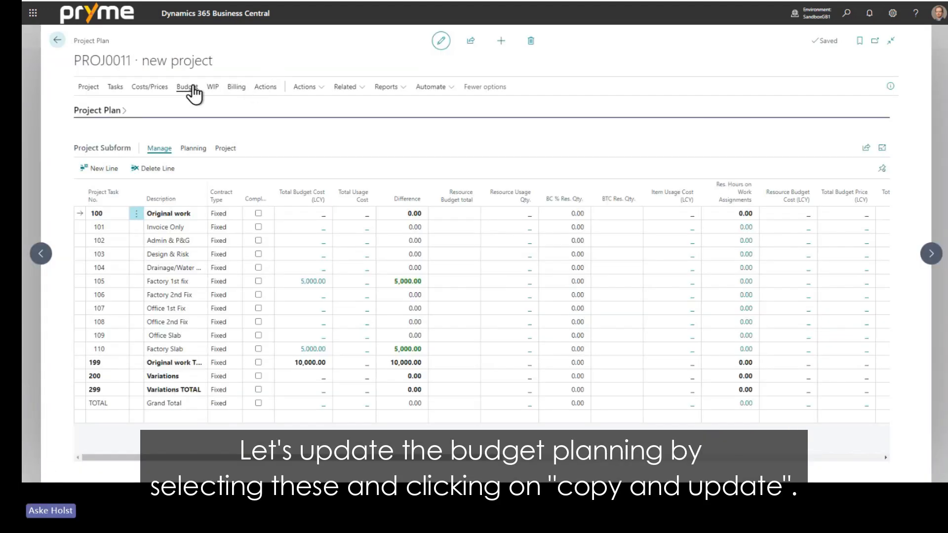
Copy and update the project planning lines for both expense entries, tasks 105 and 110, in PROJ0011's Budget Planning Update.
left_click(192, 89)
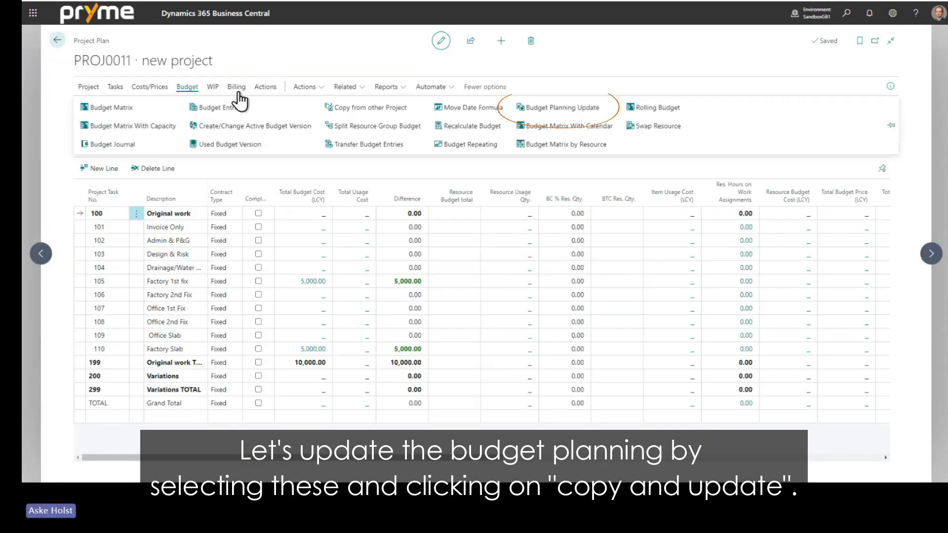
left_click(526, 107)
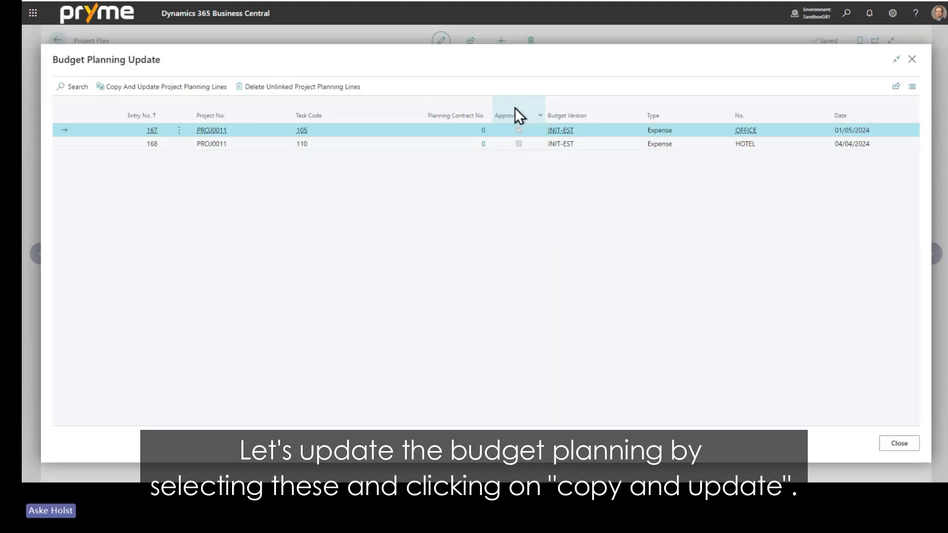
left_click(163, 144, "shift")
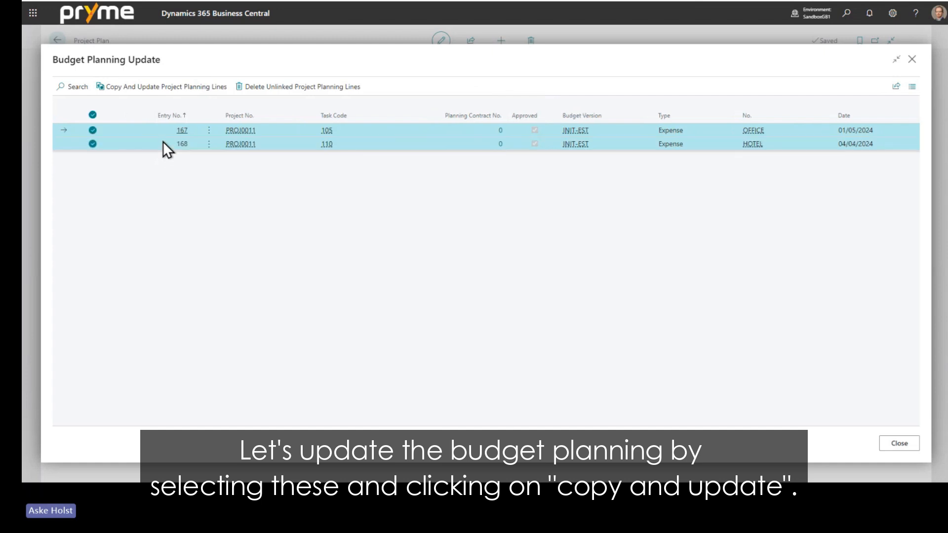
left_click(145, 92)
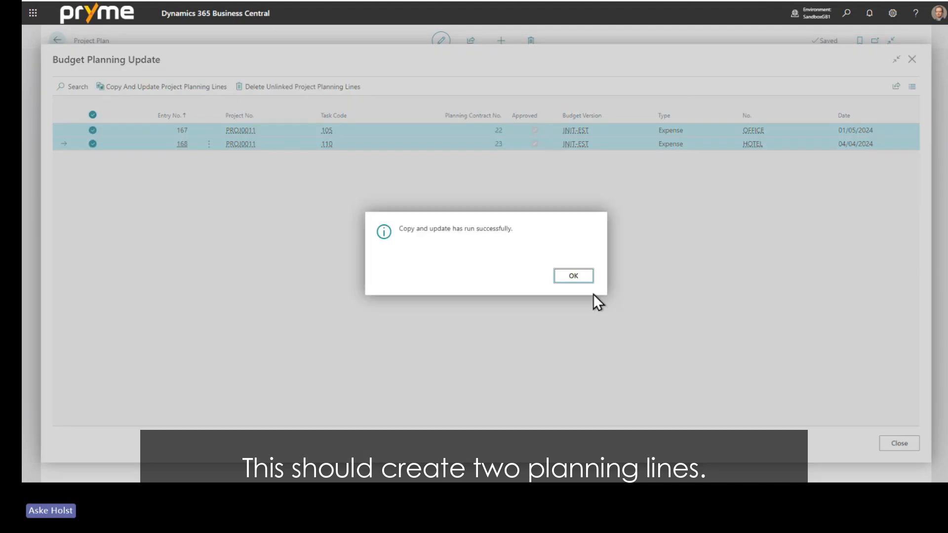
left_click(584, 279)
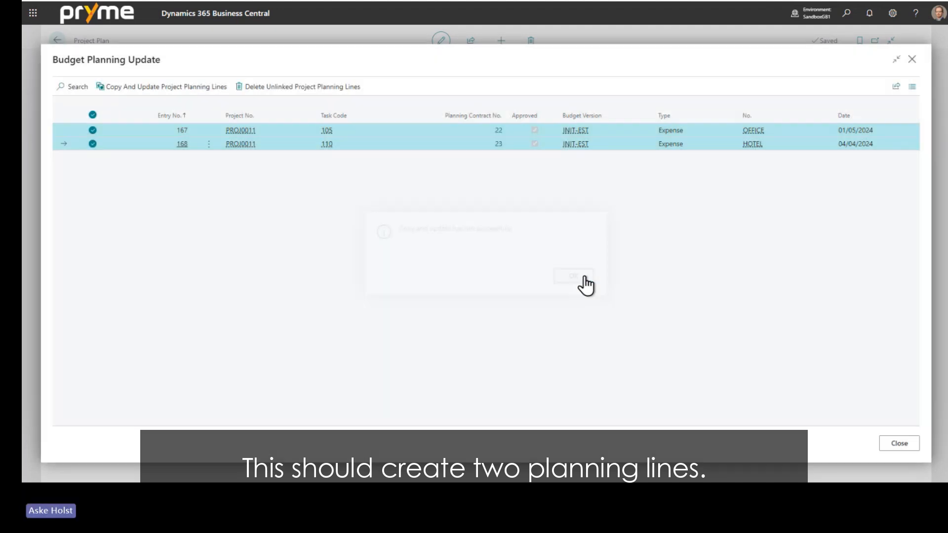
left_click(912, 59)
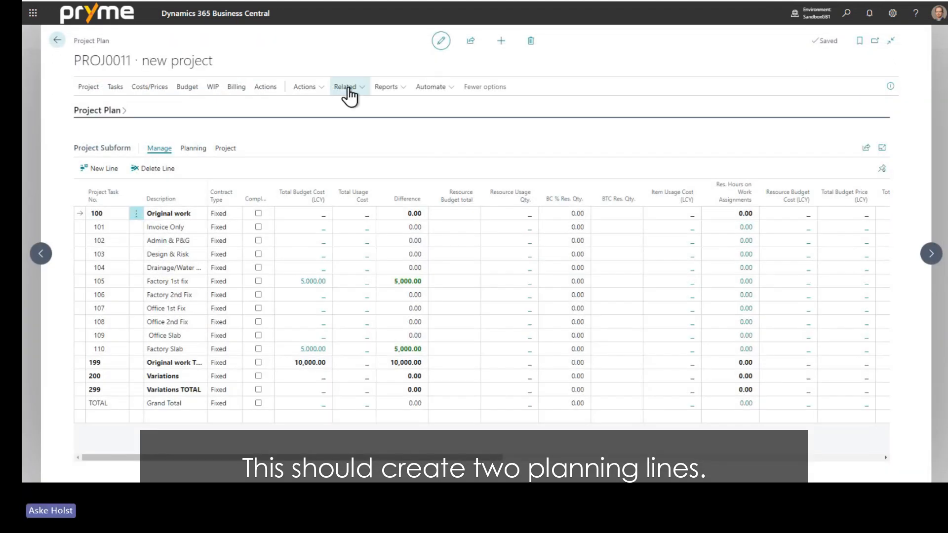
Open the planning lines related to PROJ0011.
left_click(346, 87)
left_click(364, 107)
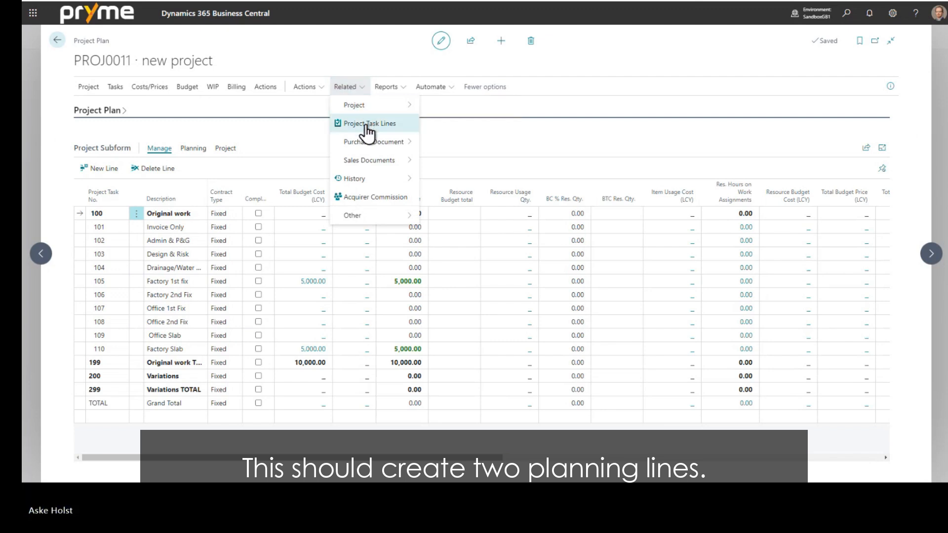
mouse_move(353, 227)
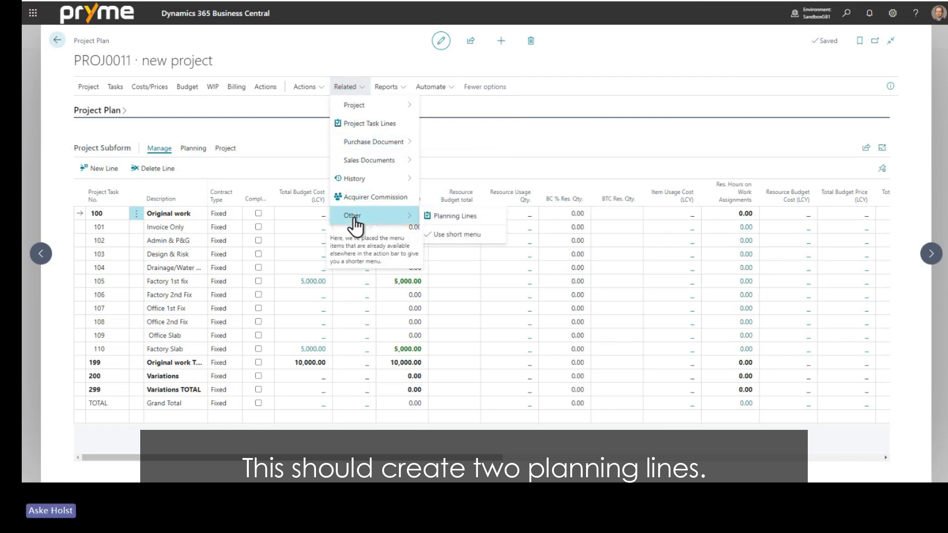
left_click(445, 214)
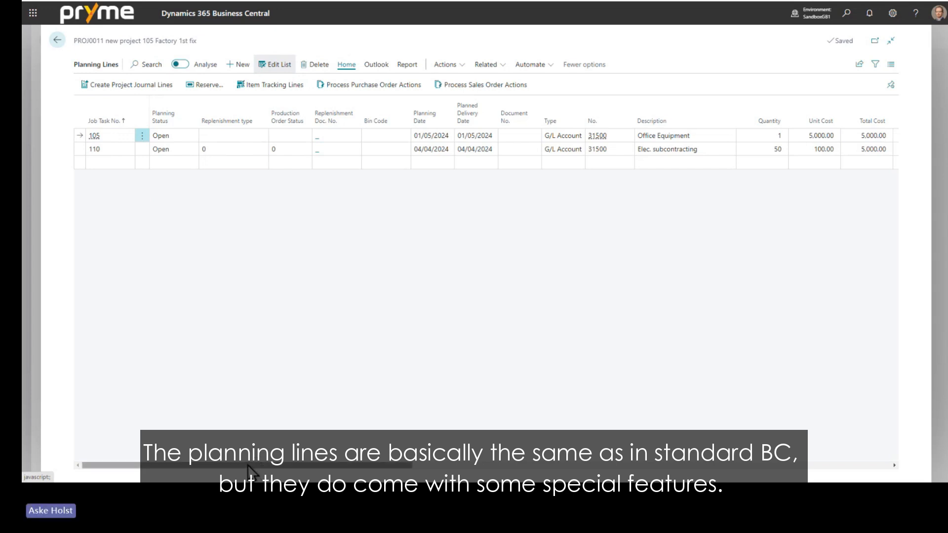
Assign First Up Consultants as the vendor on the planning lines for tasks 105 and 110.
left_click_drag(249, 466, 433, 466)
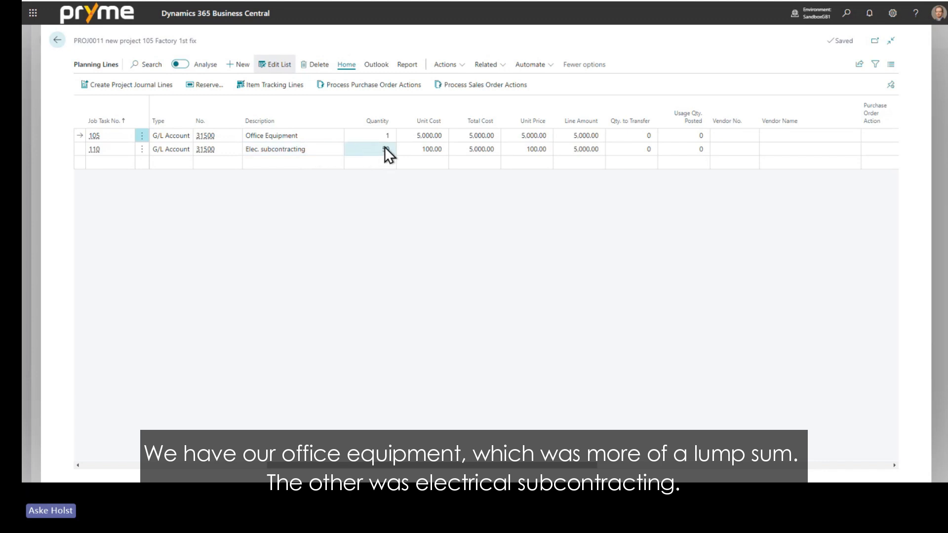
left_click_drag(462, 466, 571, 466)
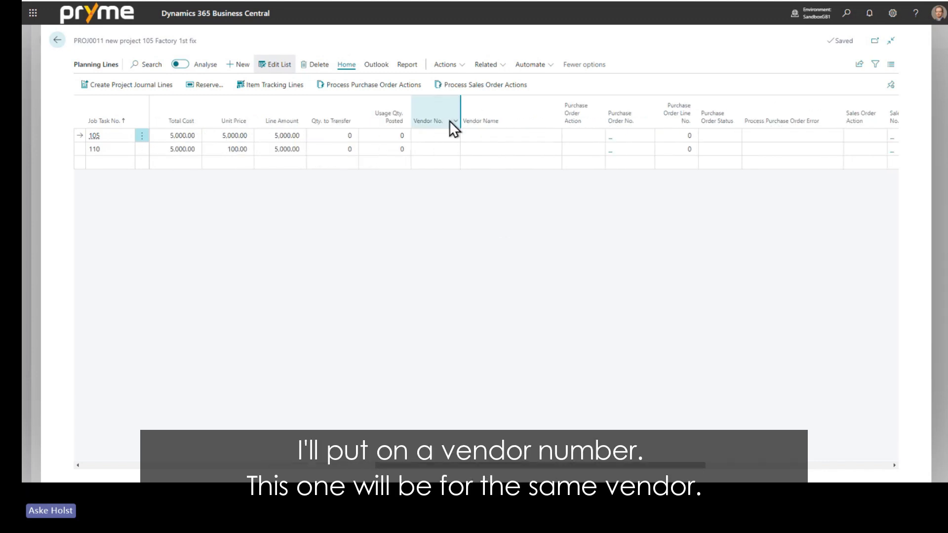
left_click(433, 135)
left_click(451, 136)
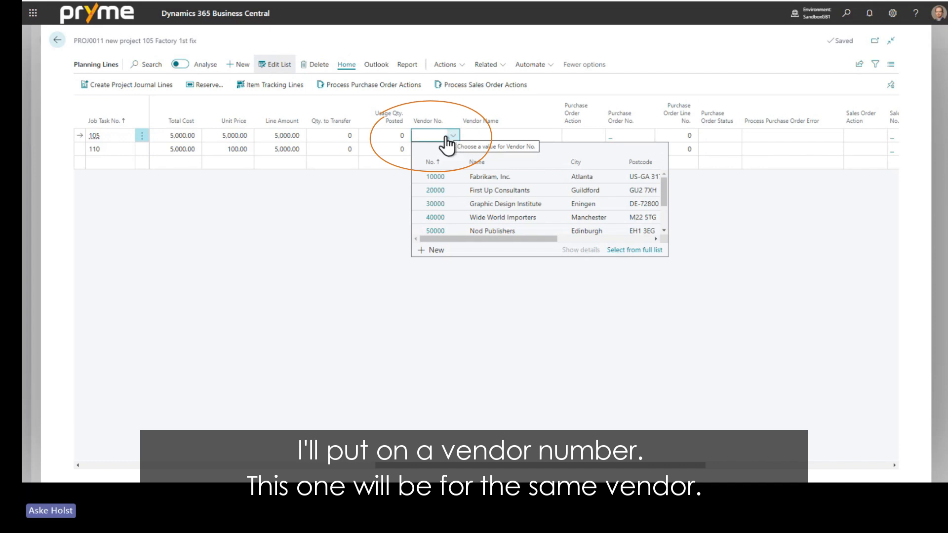
left_click(434, 190)
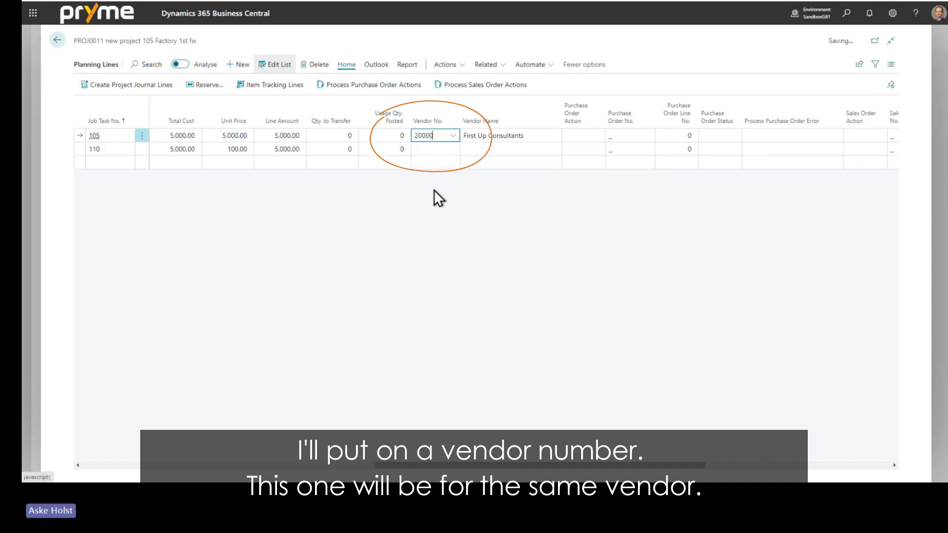
left_click(427, 148)
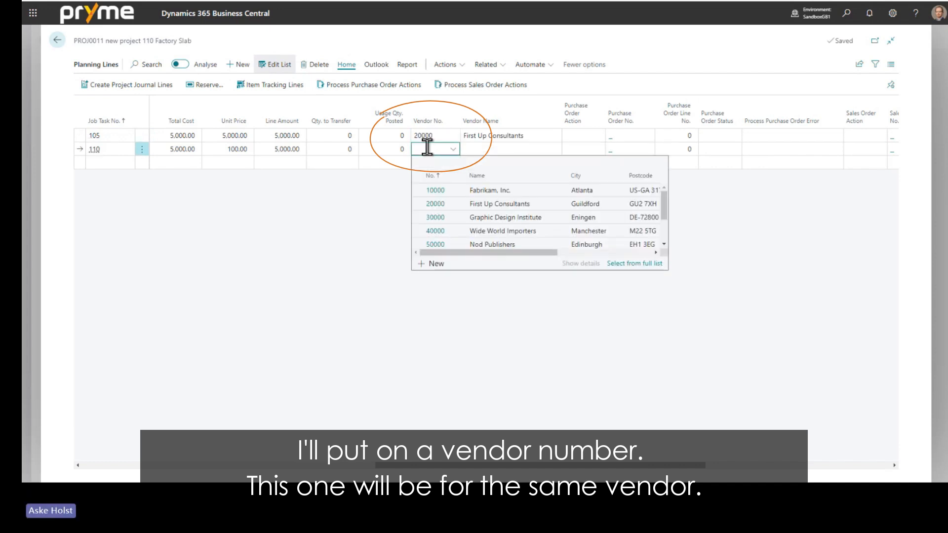
left_click(435, 203)
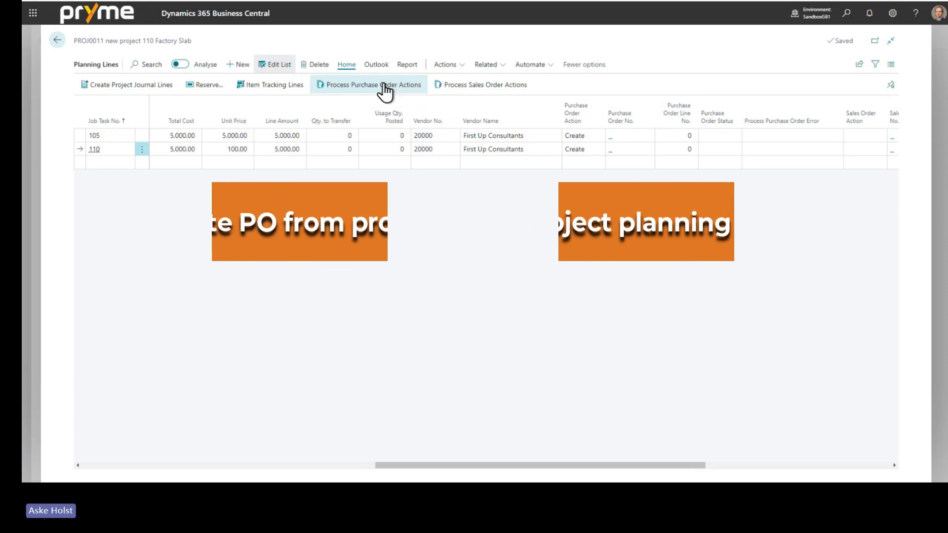
Process the Create purchase order actions on both planning lines, and check the expense fields on the resulting purchase order's lines.
left_click(385, 89)
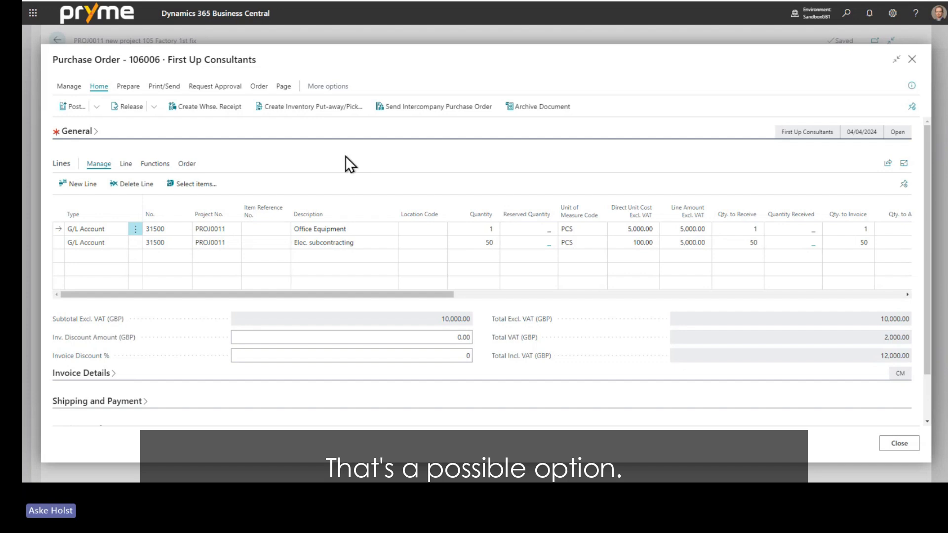
left_click_drag(221, 294, 562, 307)
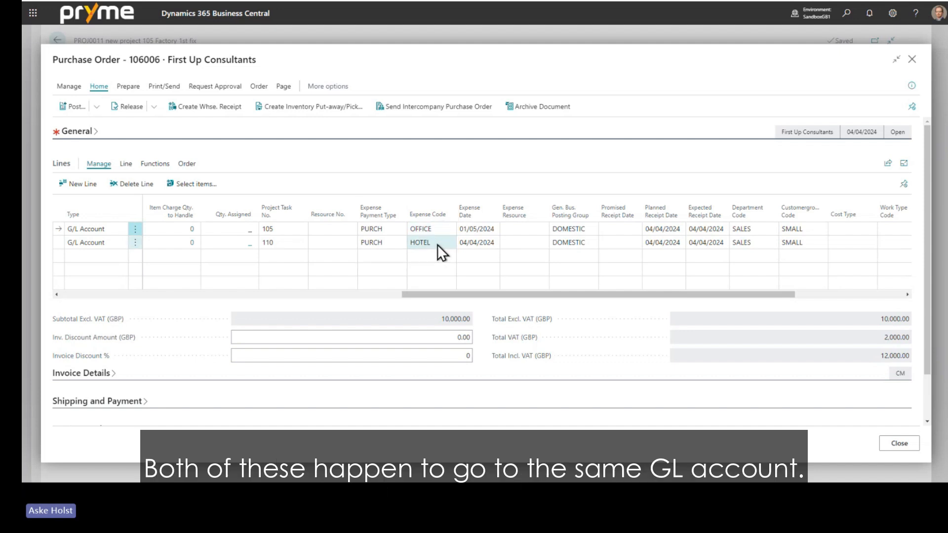
Open PROJ0011's Budget Matrix and filter it to type Item, number 1900-S.
left_click_drag(461, 293, 119, 309)
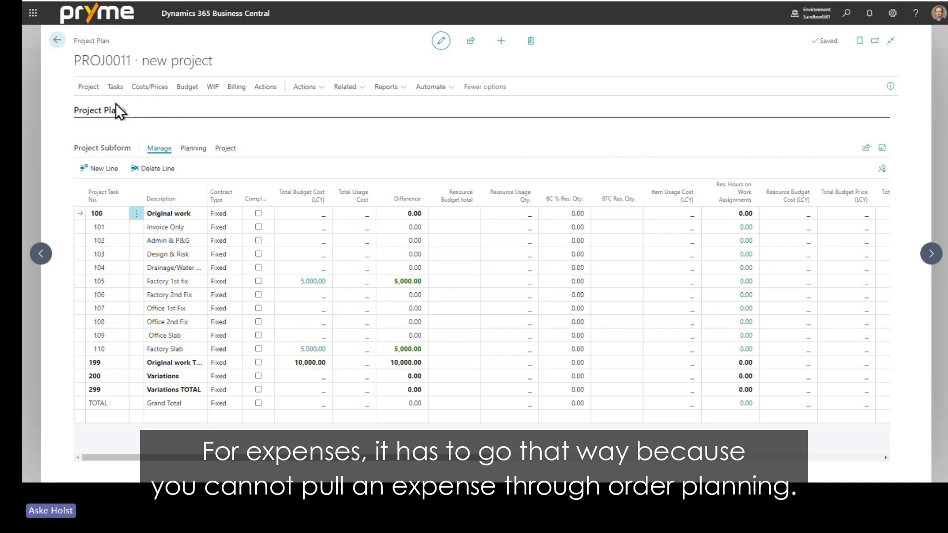
left_click(182, 91)
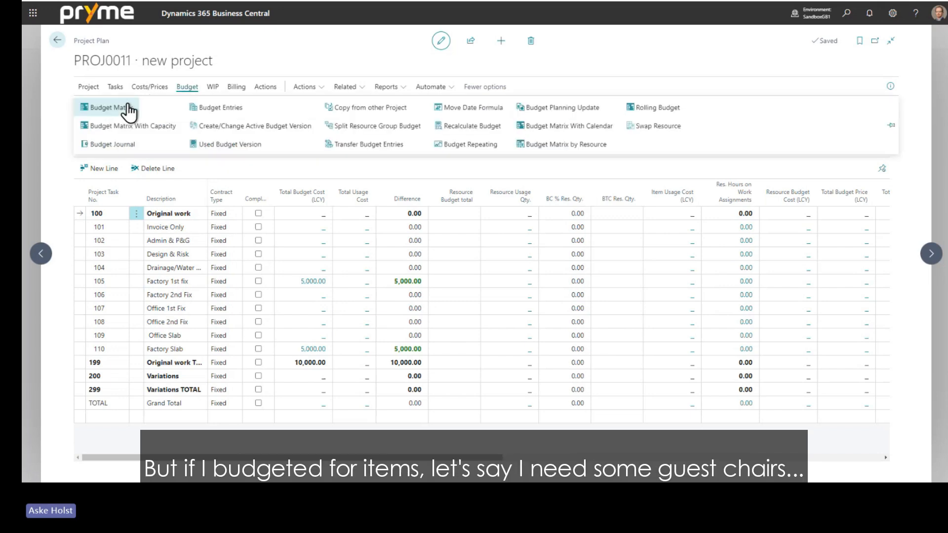
left_click(105, 106)
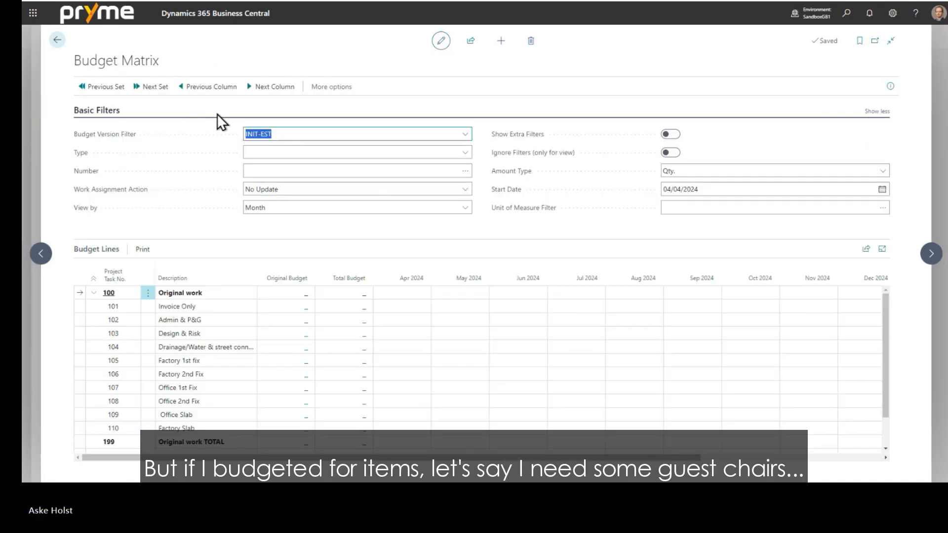
left_click(309, 153)
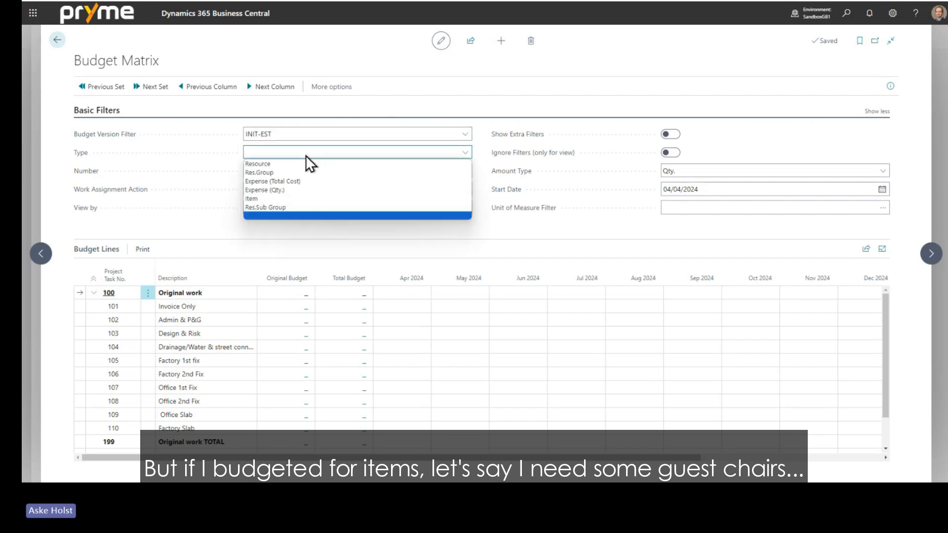
left_click(278, 198)
left_click(461, 171)
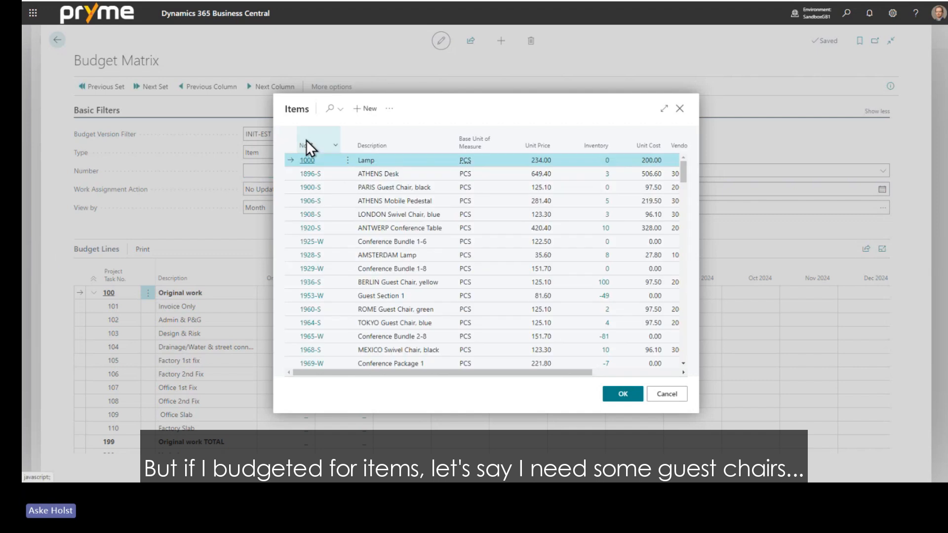
left_click(309, 188)
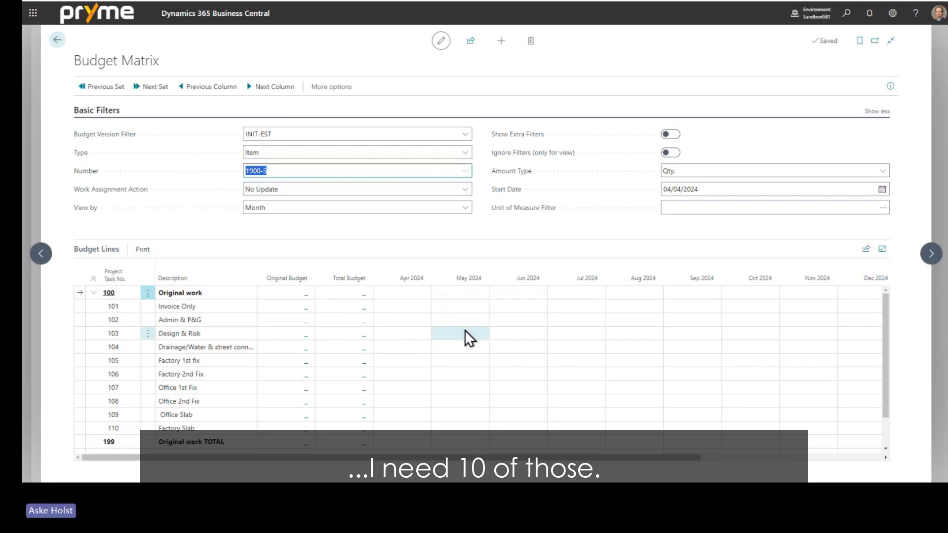
Budget a quantity of 10 for task 104 in May 2024 and return to the project plan.
left_click(437, 346)
type("10")
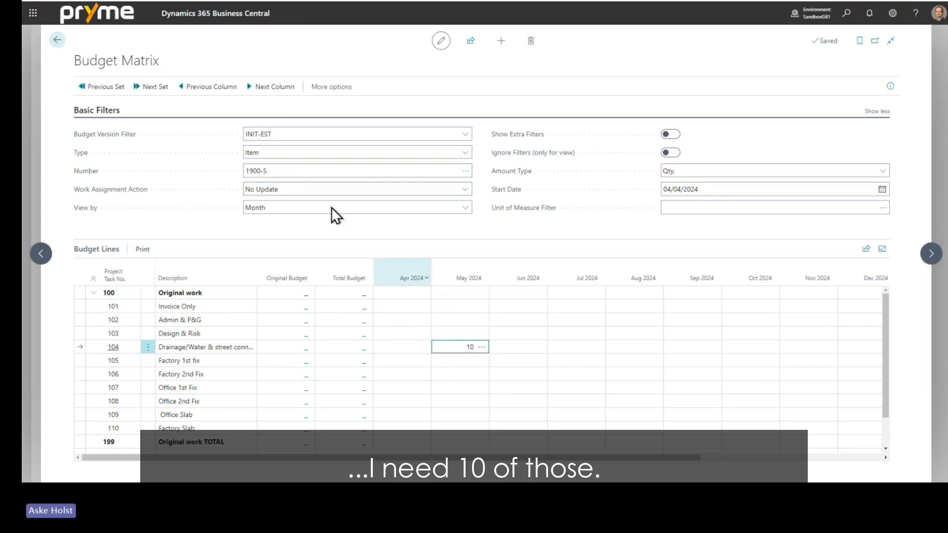
left_click(56, 40)
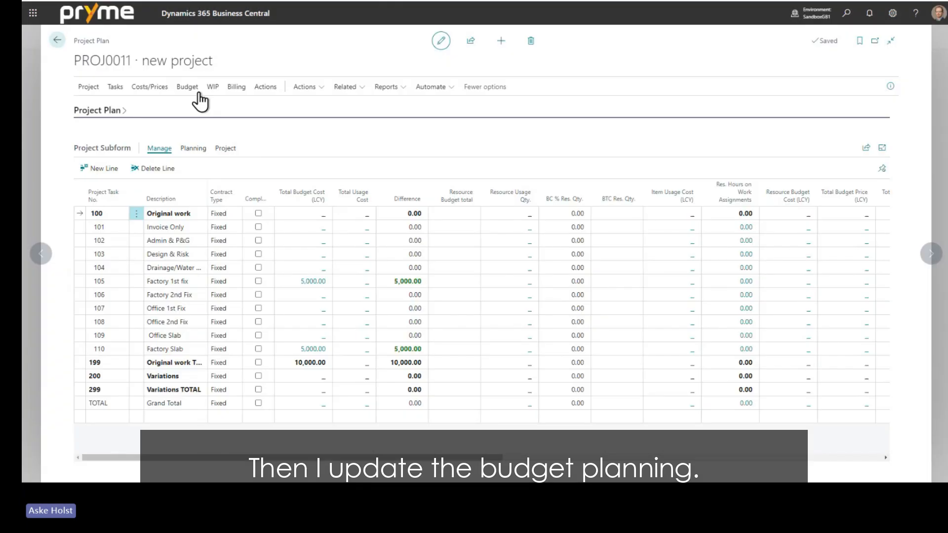
Copy and update the project planning line for the task 104 item entry in Budget Planning Update.
left_click(181, 87)
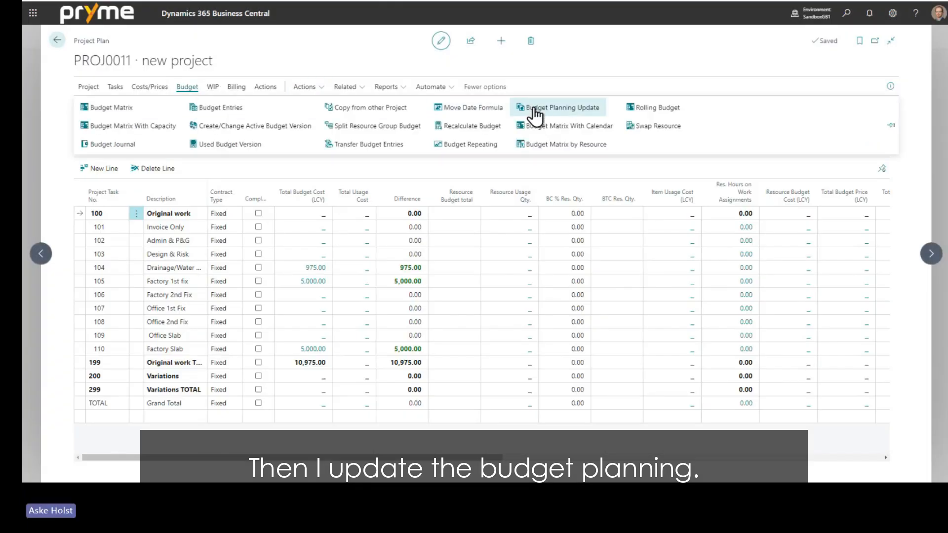
left_click(535, 107)
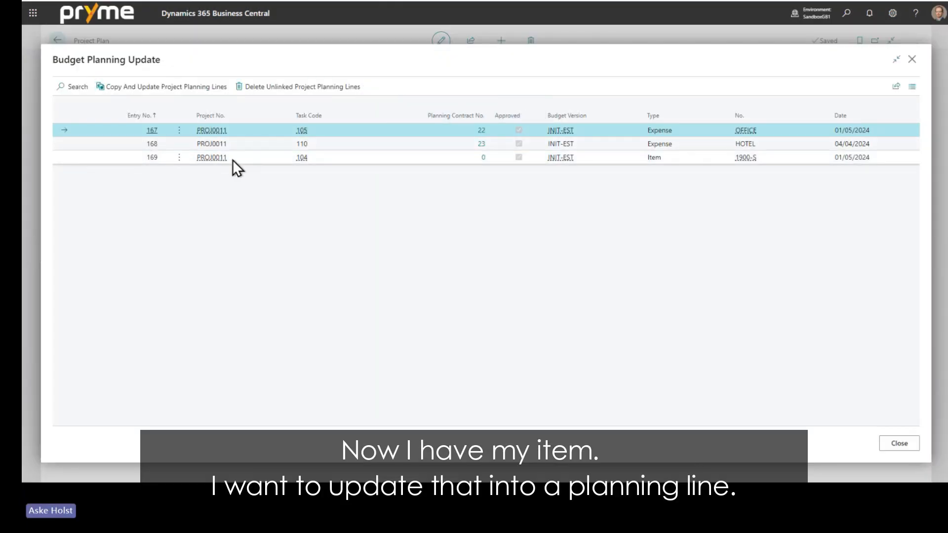
left_click(233, 159)
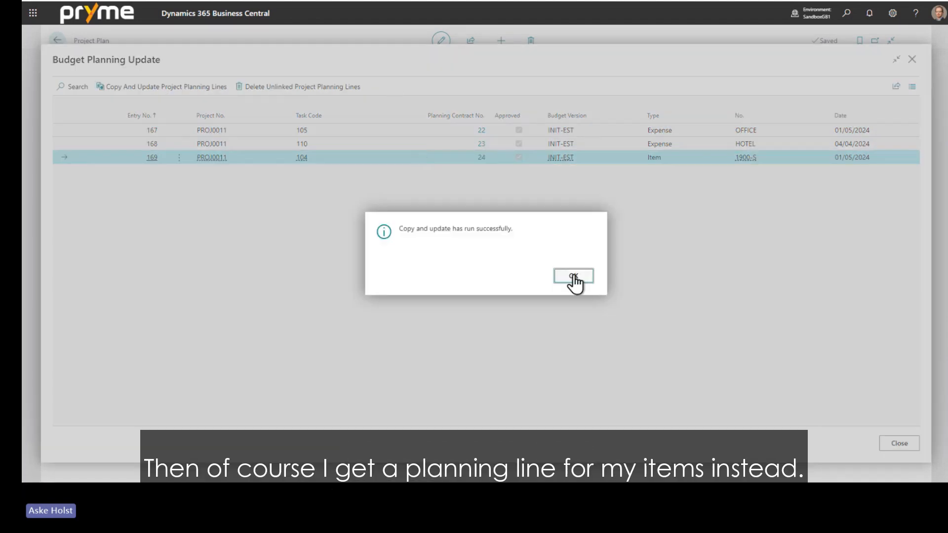
left_click(573, 276)
left_click(897, 444)
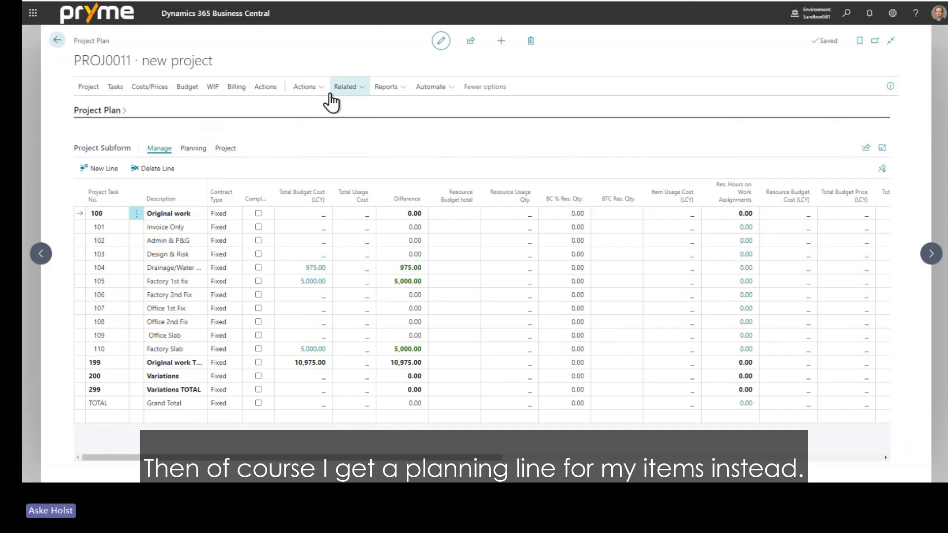
Open PROJ0011's planning lines, including the one for the guest chair item.
left_click(341, 88)
mouse_move(387, 217)
left_click(451, 217)
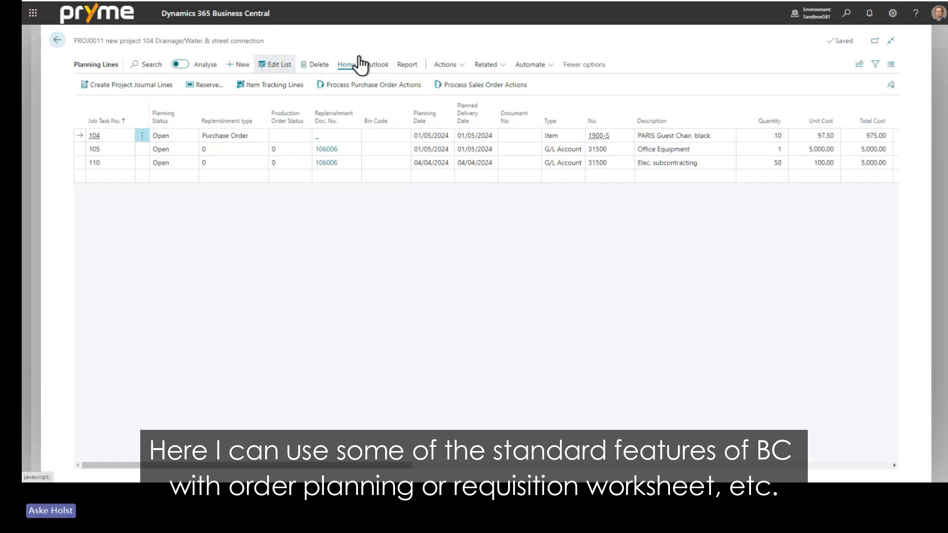
Try the Create purchase order action on the task 104 planning line and clear it again.
left_click(453, 67)
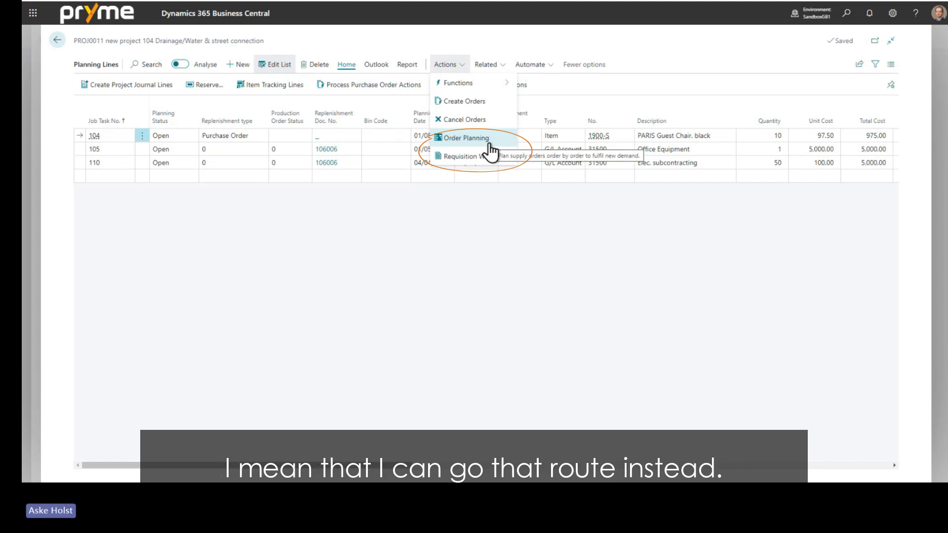
left_click(556, 46)
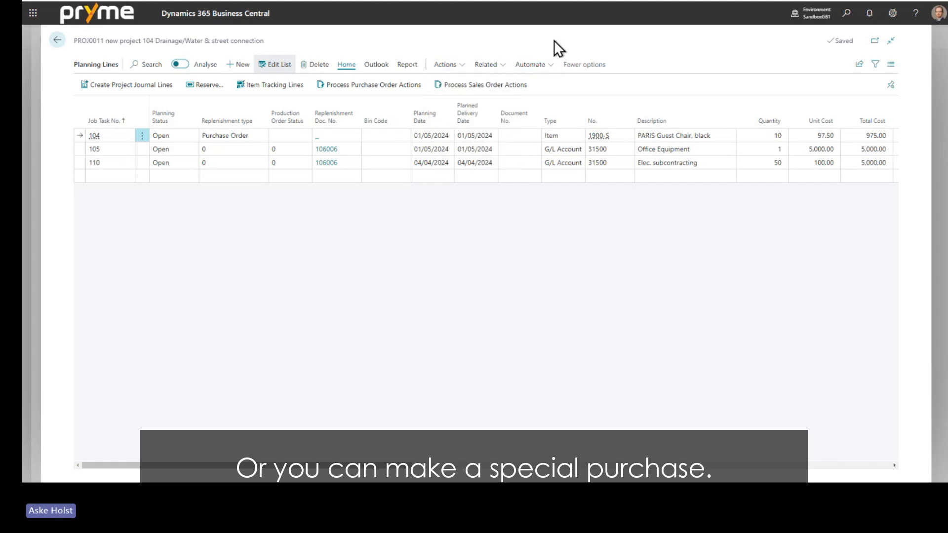
left_click_drag(321, 465, 599, 476)
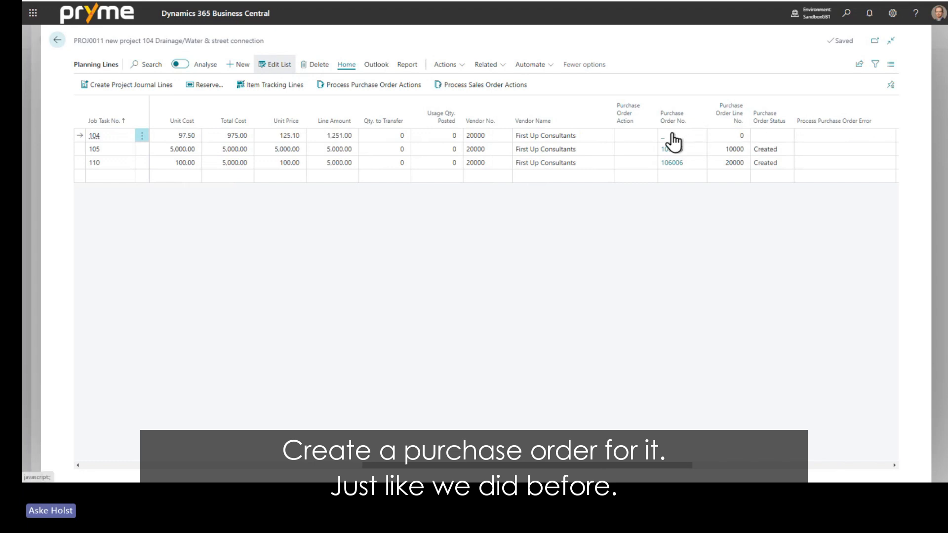
left_click(653, 135)
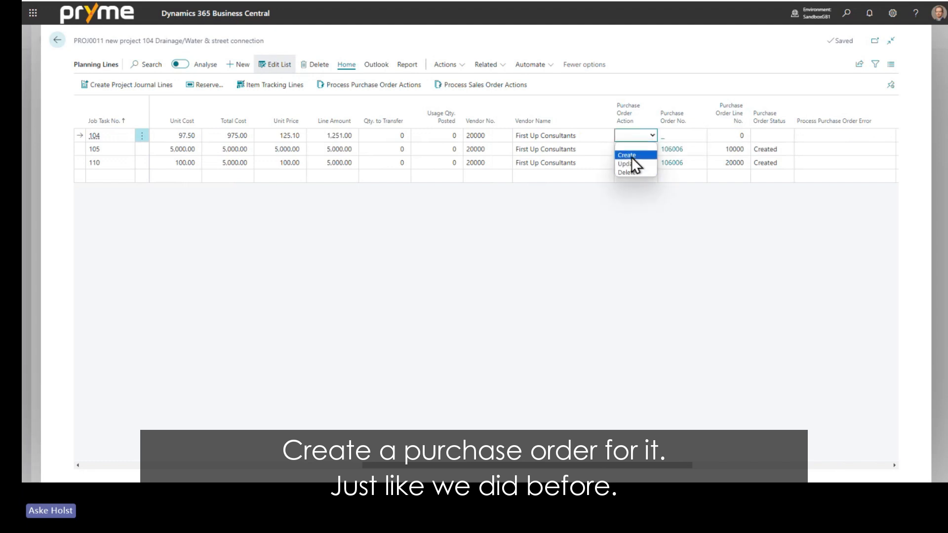
left_click(631, 156)
left_click(635, 135)
left_click(638, 146)
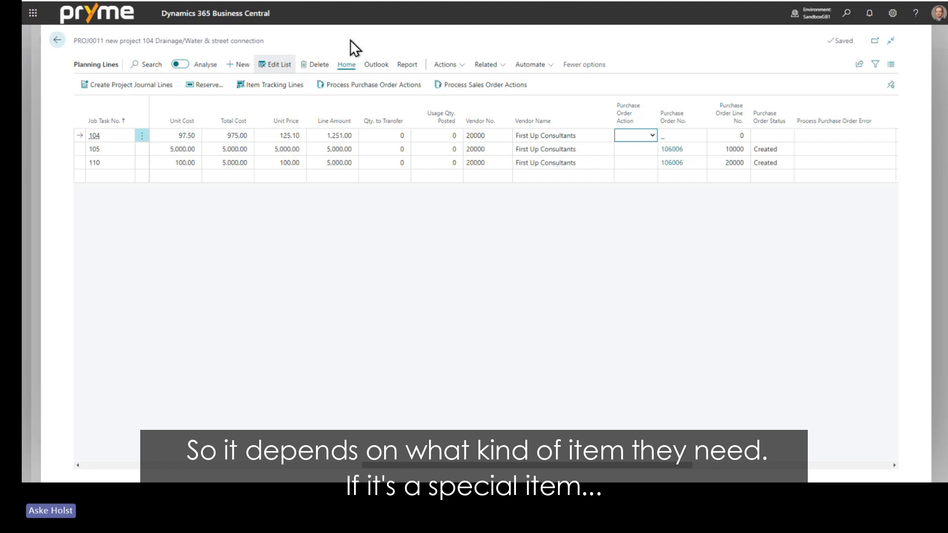
Open Order Planning from the planning lines and calculate the plan for all demand.
left_click(441, 64)
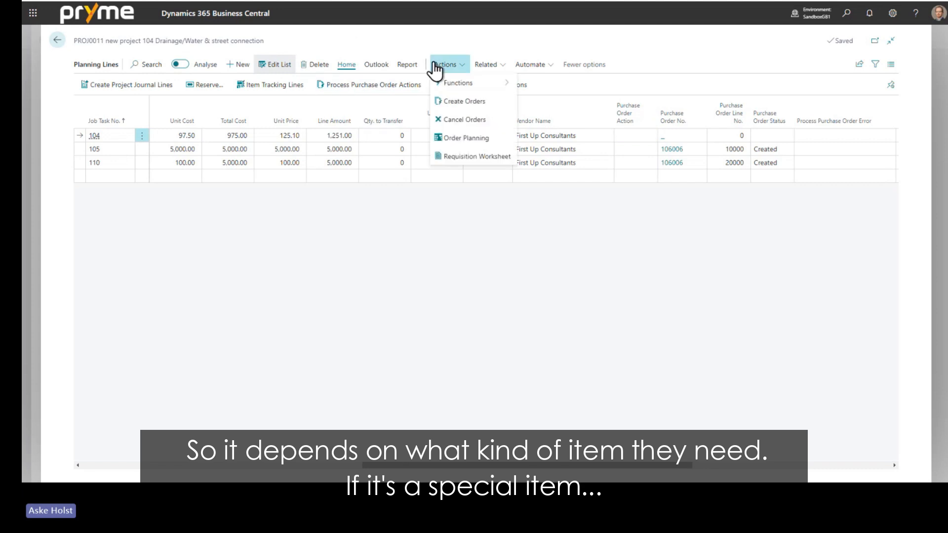
left_click(473, 141)
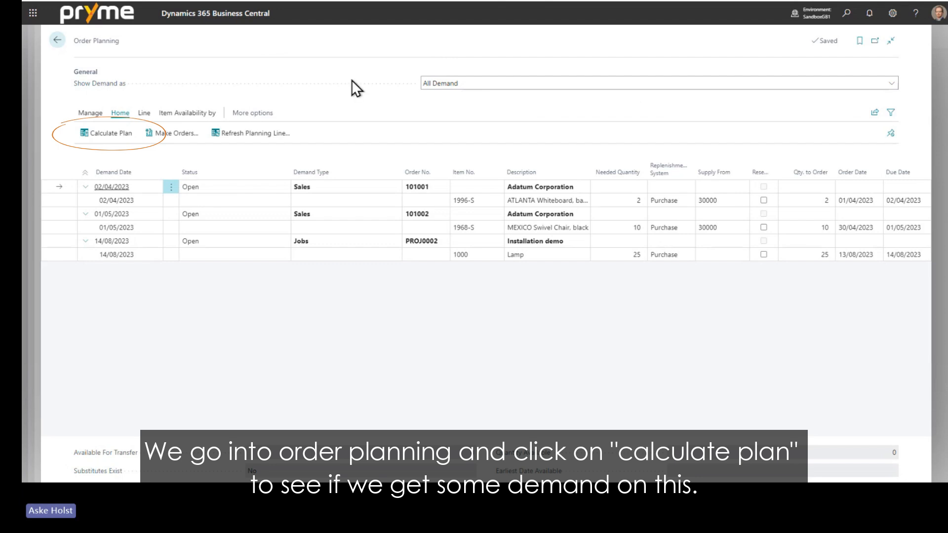
left_click(109, 134)
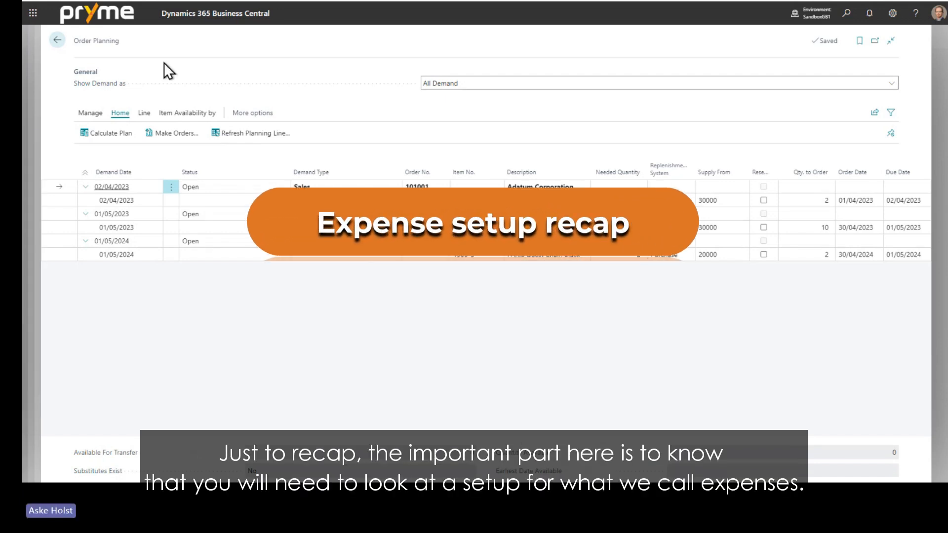
Return to the home page and review the expense codes in the Project Expenses setup list.
left_click(57, 42)
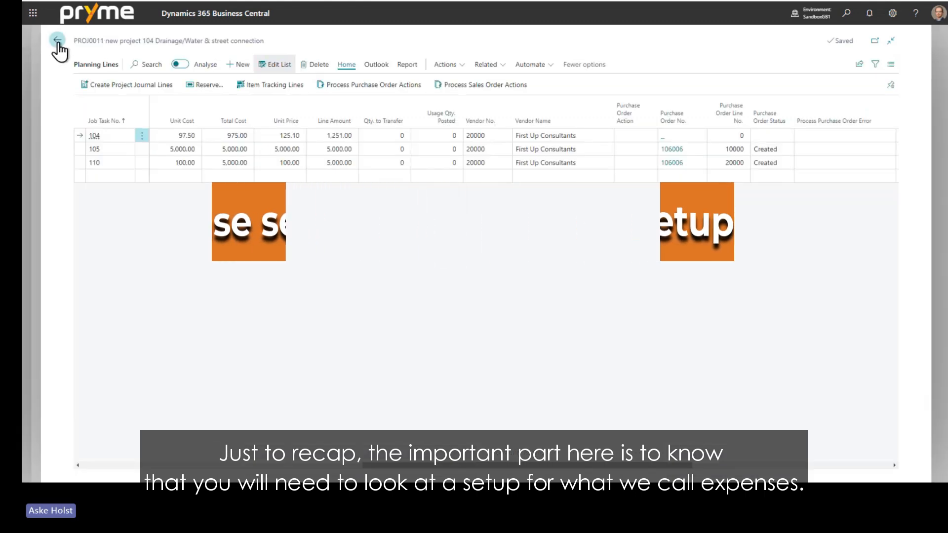
left_click(58, 42)
left_click(58, 43)
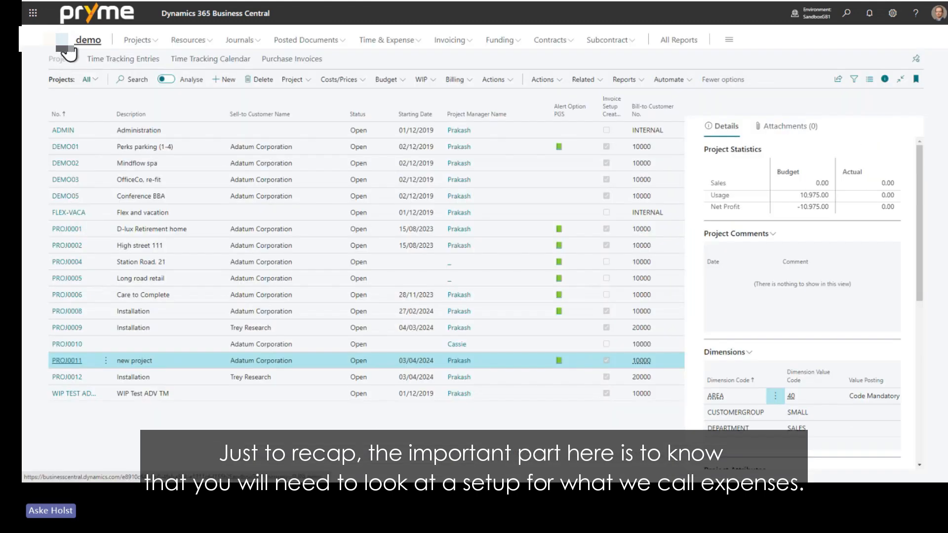
left_click(66, 54)
left_click(127, 104)
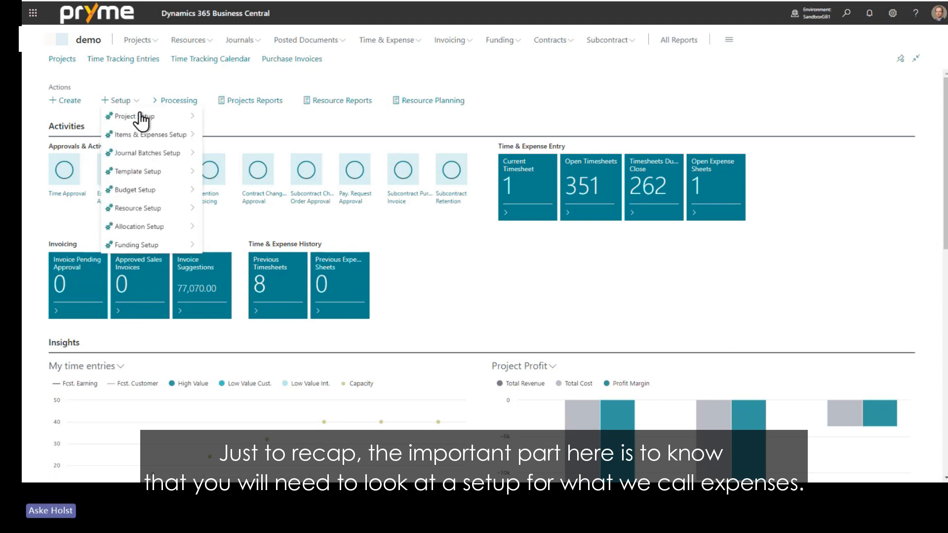
mouse_move(173, 137)
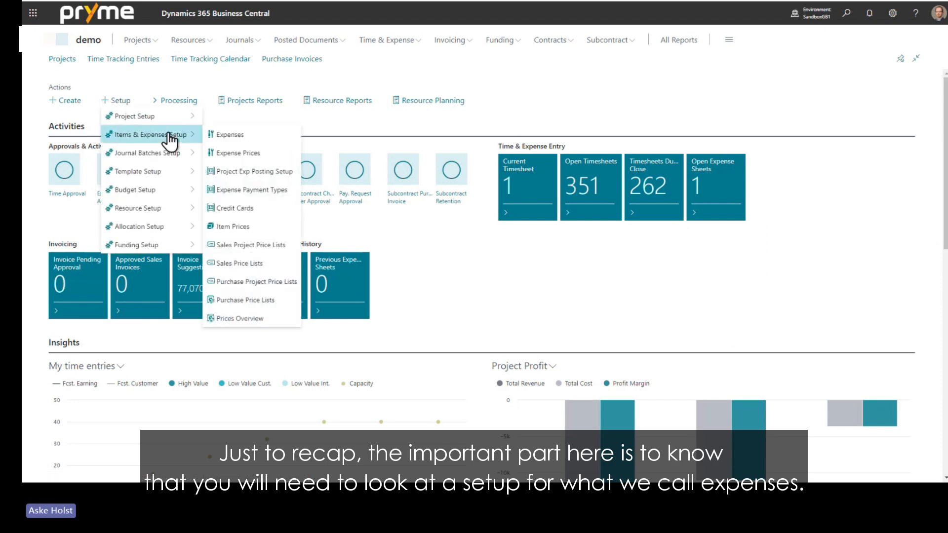
left_click(248, 139)
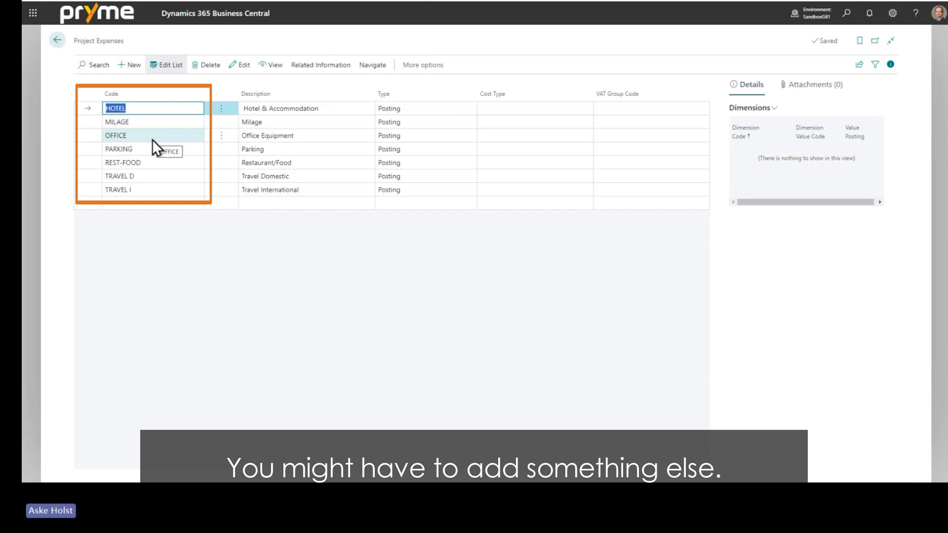
left_click(148, 32)
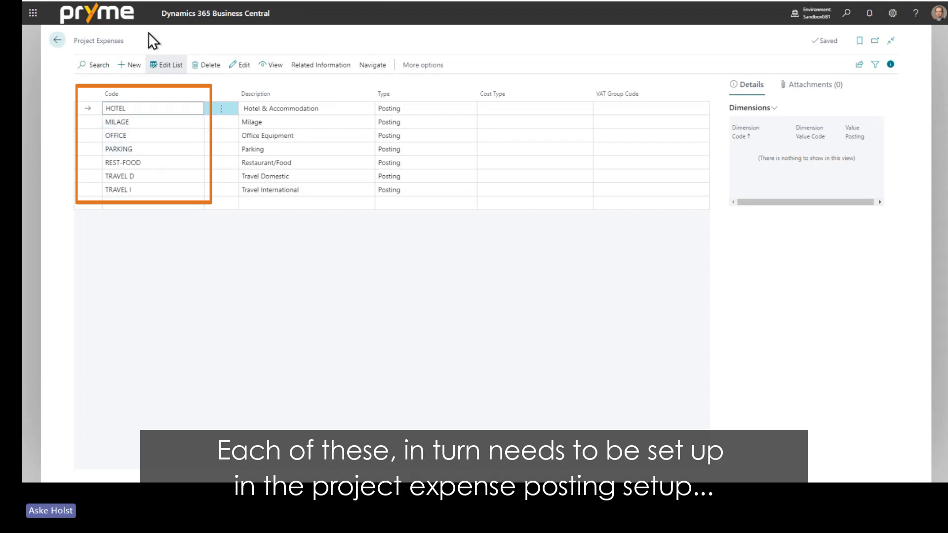
left_click(58, 40)
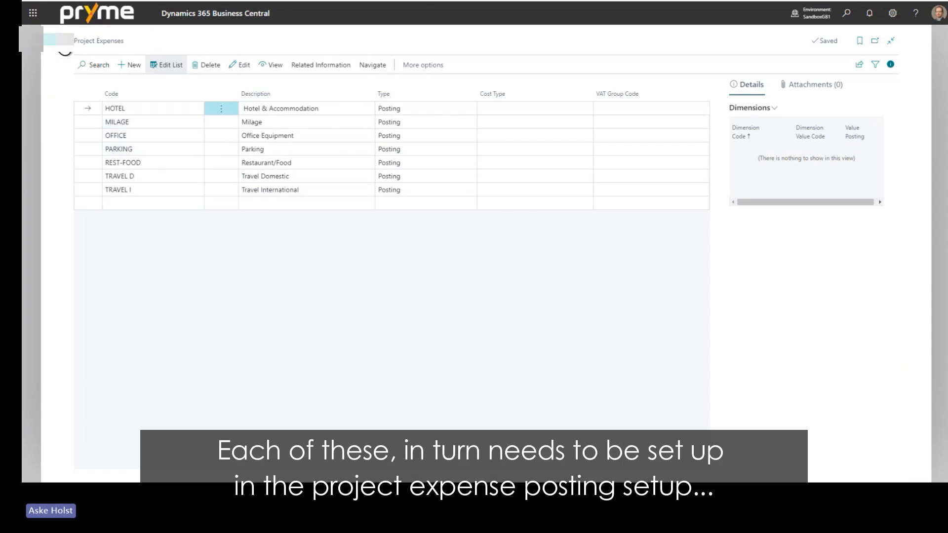
Review the Expense Payment Types setup, especially the PURCH payment type.
left_click(127, 100)
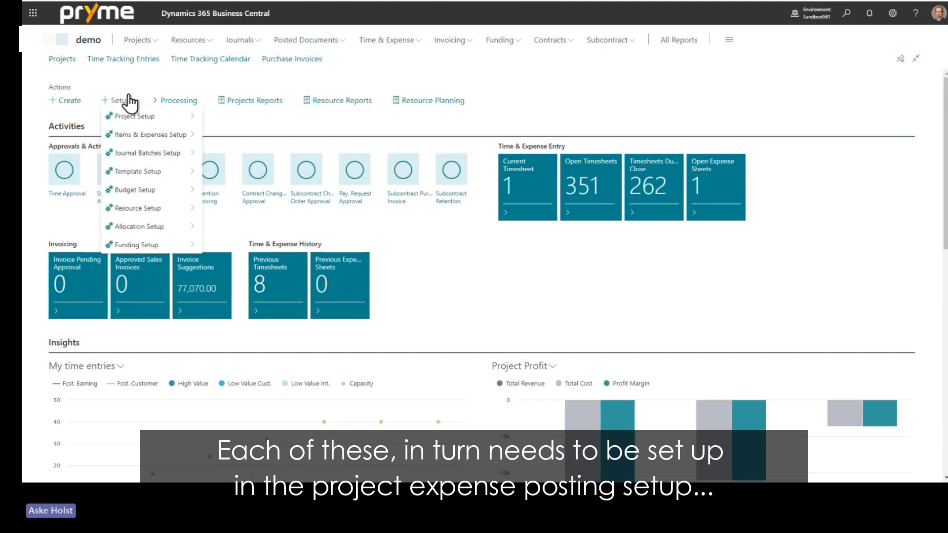
mouse_move(164, 134)
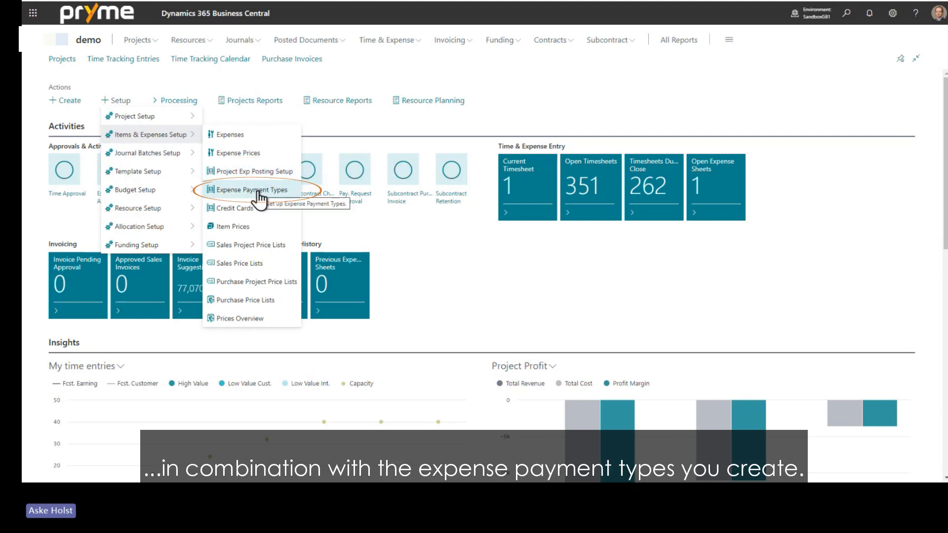
left_click(258, 192)
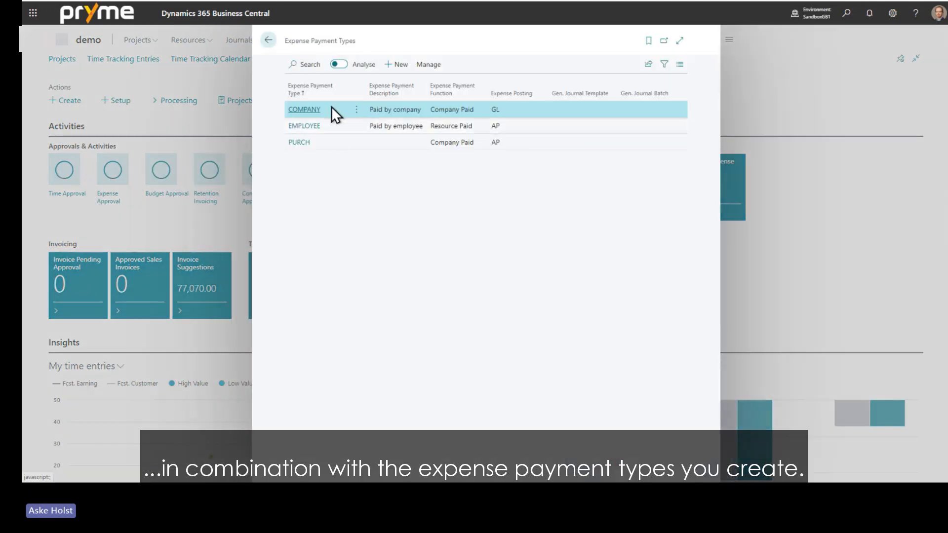
left_click(328, 141)
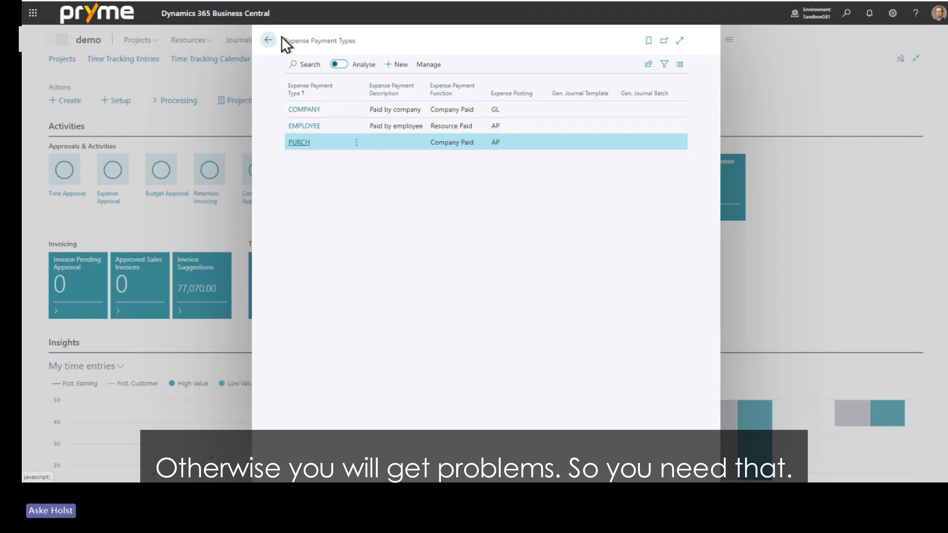
left_click(269, 41)
Open the Project Expense Posting Setup to examine its expense code and payment type combinations.
left_click(121, 101)
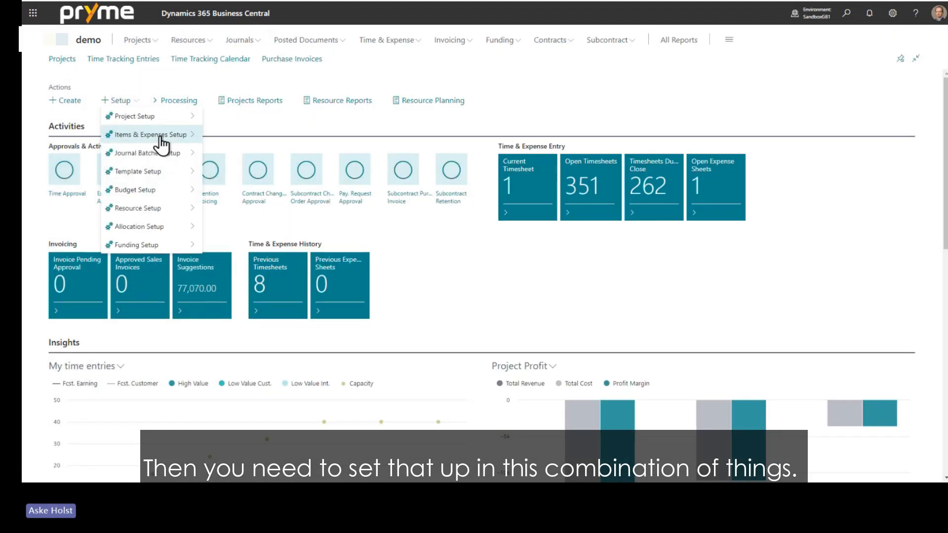
mouse_move(161, 144)
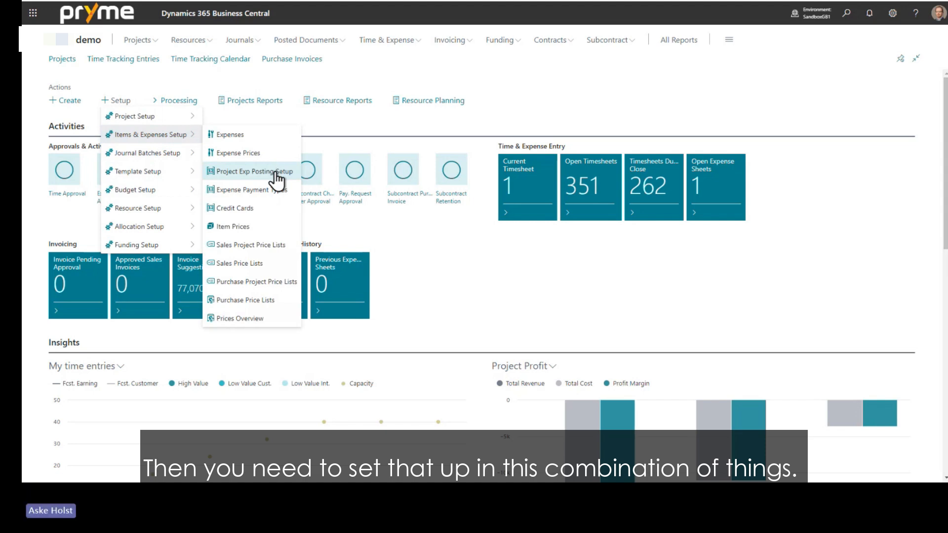
left_click(275, 173)
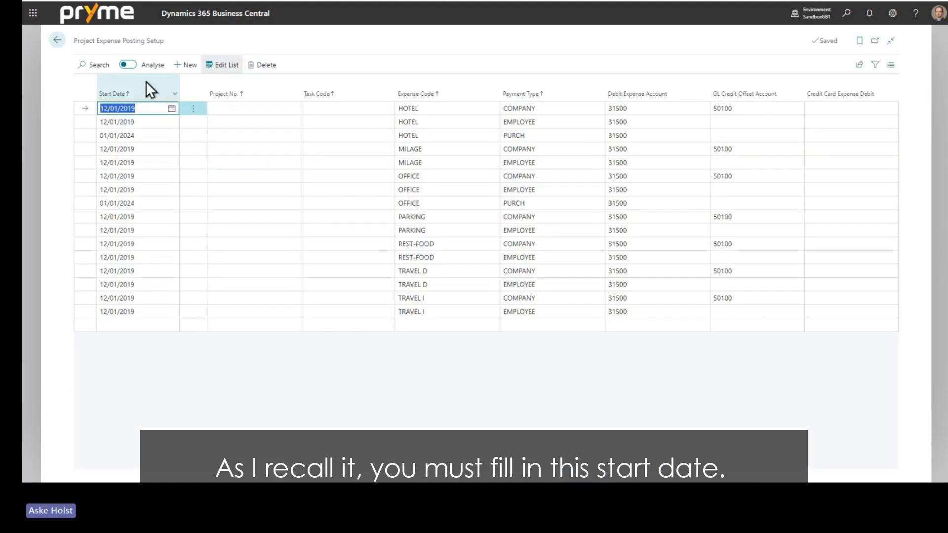
Return from the expense posting setup to the home page and open the HOTEL expense card from the Project Expenses list.
mouse_move(126, 97)
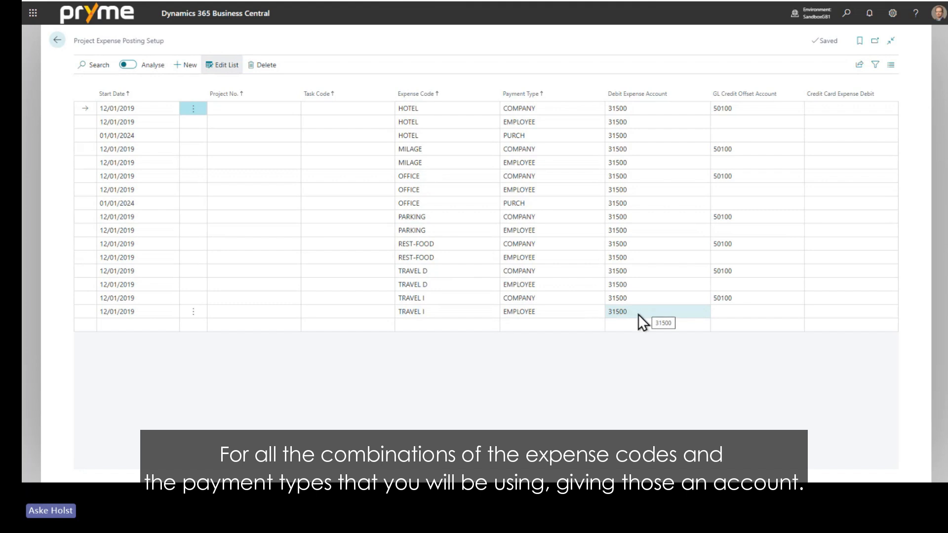
left_click(78, 40)
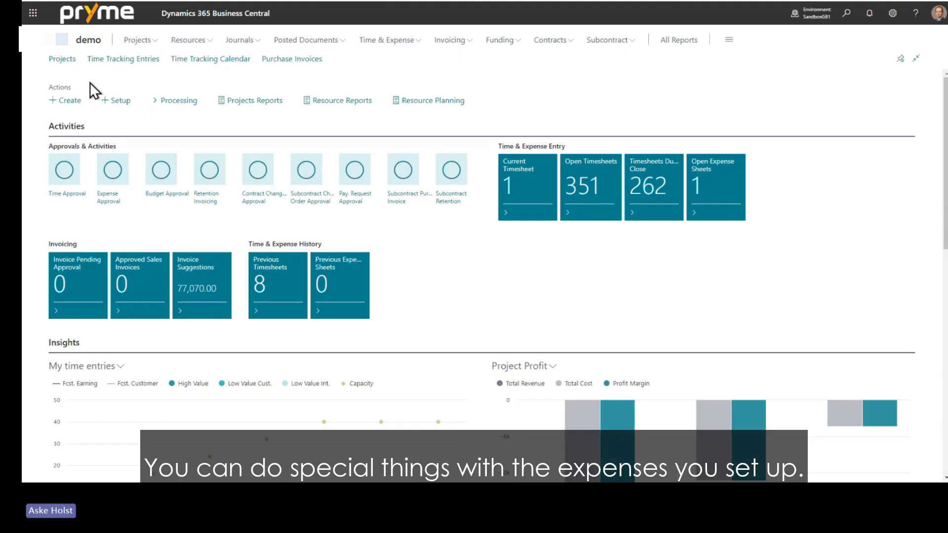
left_click(117, 101)
mouse_move(138, 118)
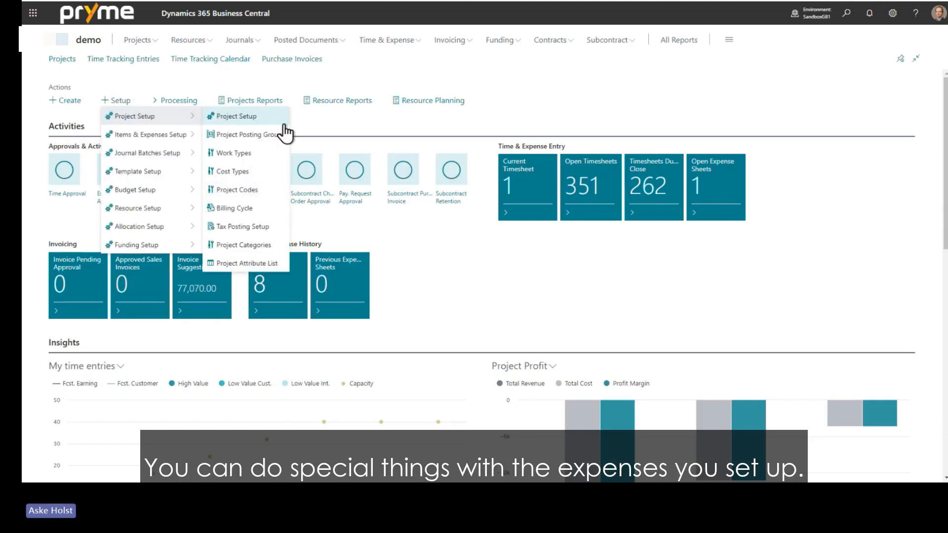
mouse_move(159, 134)
left_click(262, 136)
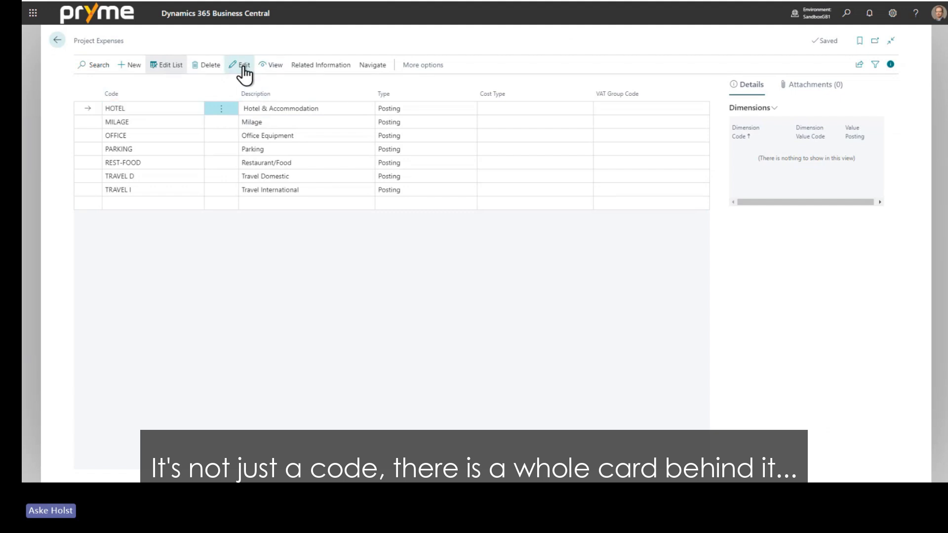
left_click(244, 66)
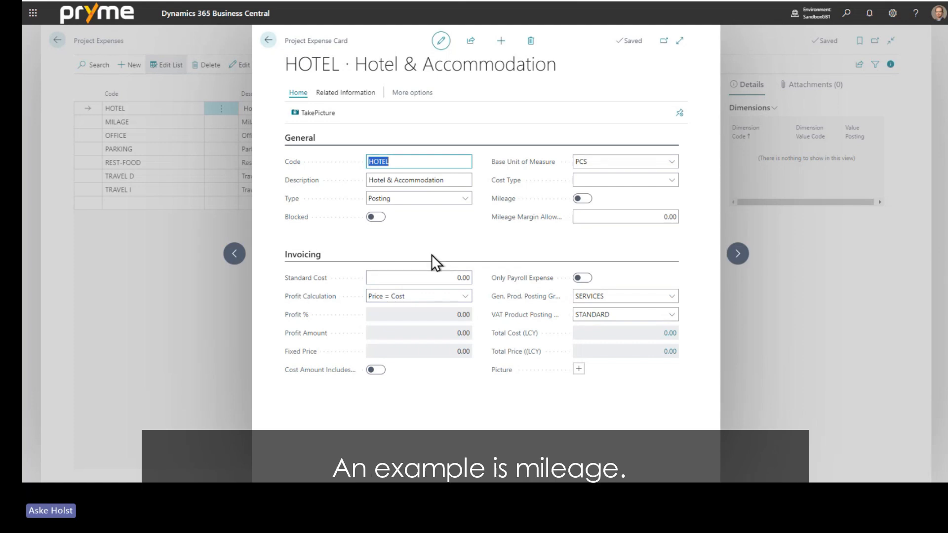
Switch to the MILAGE expense card and examine its standard cost rate.
left_click(736, 253)
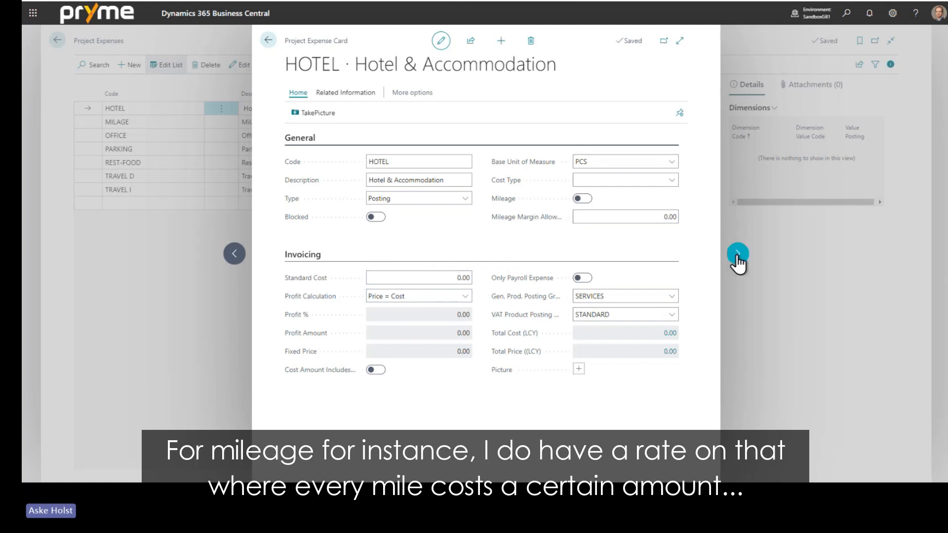
left_click(442, 277)
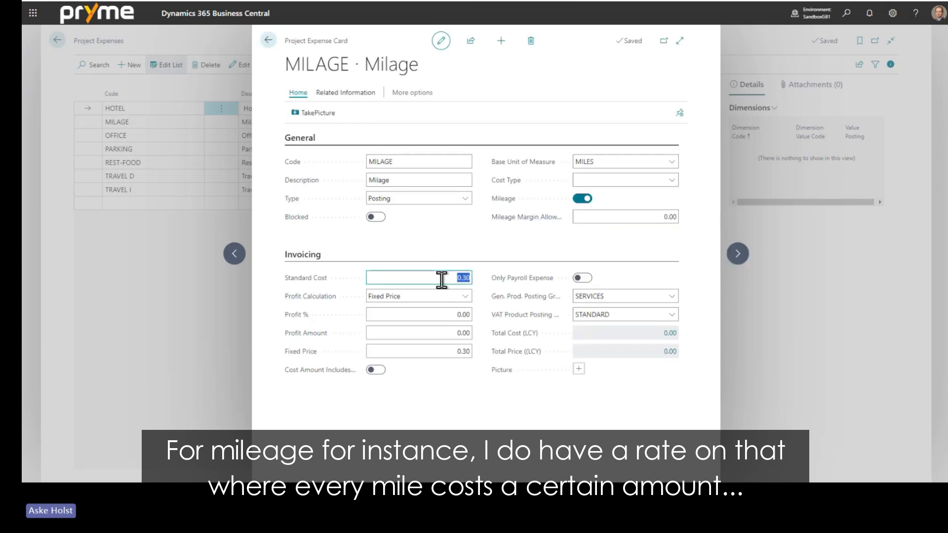
left_click(408, 277)
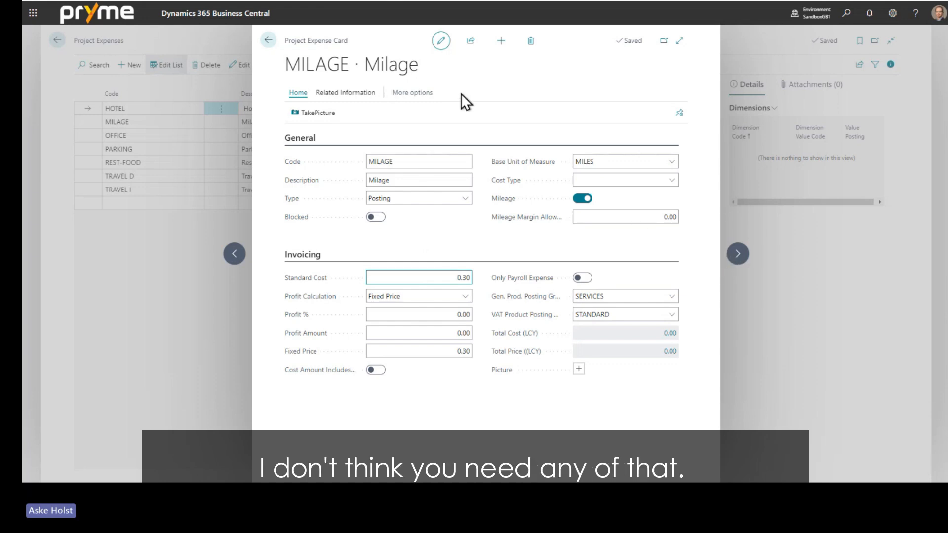
Go back to the HOTEL expense card and review its code and description fields.
left_click(234, 257)
left_click(415, 161)
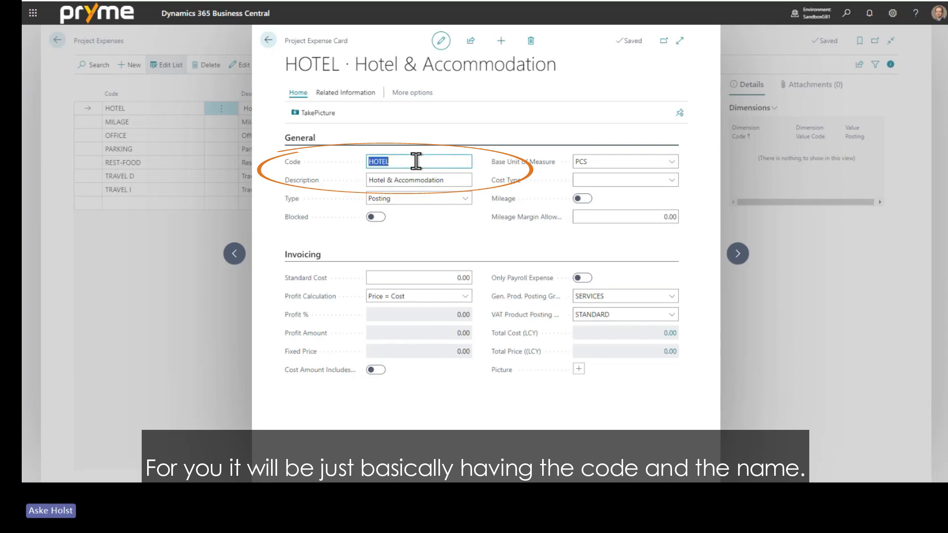
left_click(452, 179)
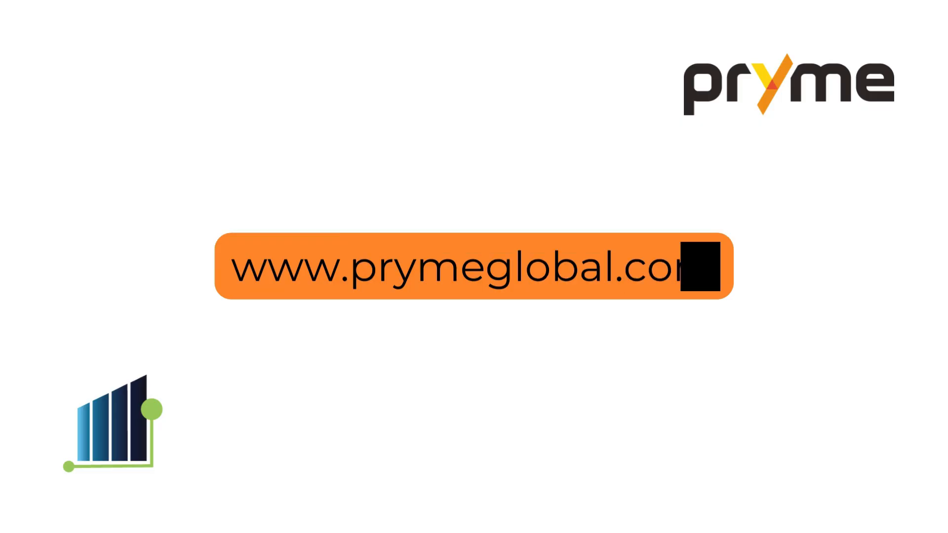